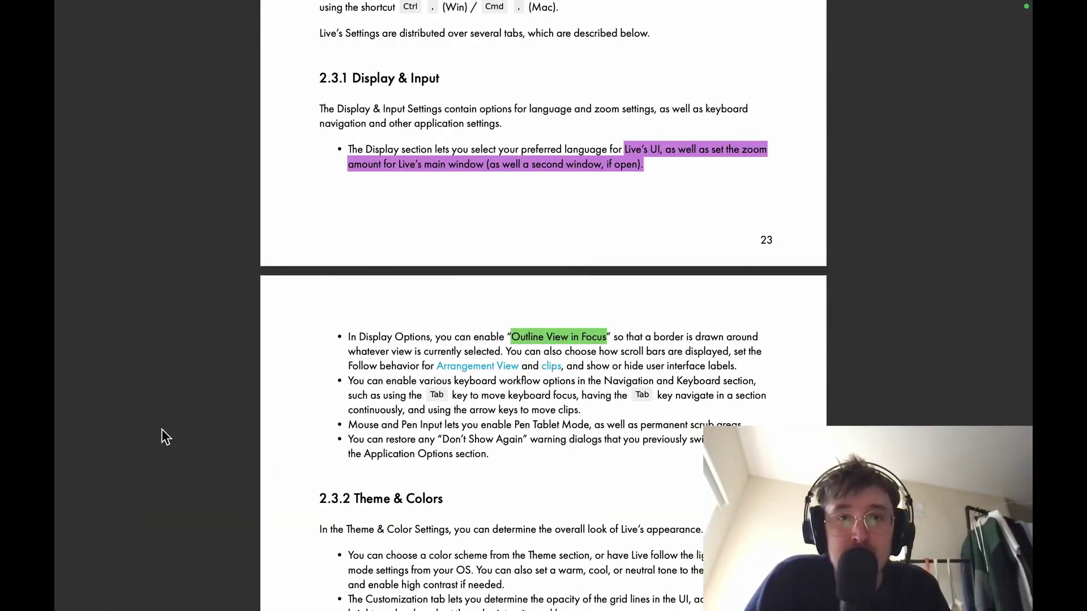
Switch from the manual to Ableton Live and play the session clips briefly before stopping playback
scroll(170, 322, up, 5)
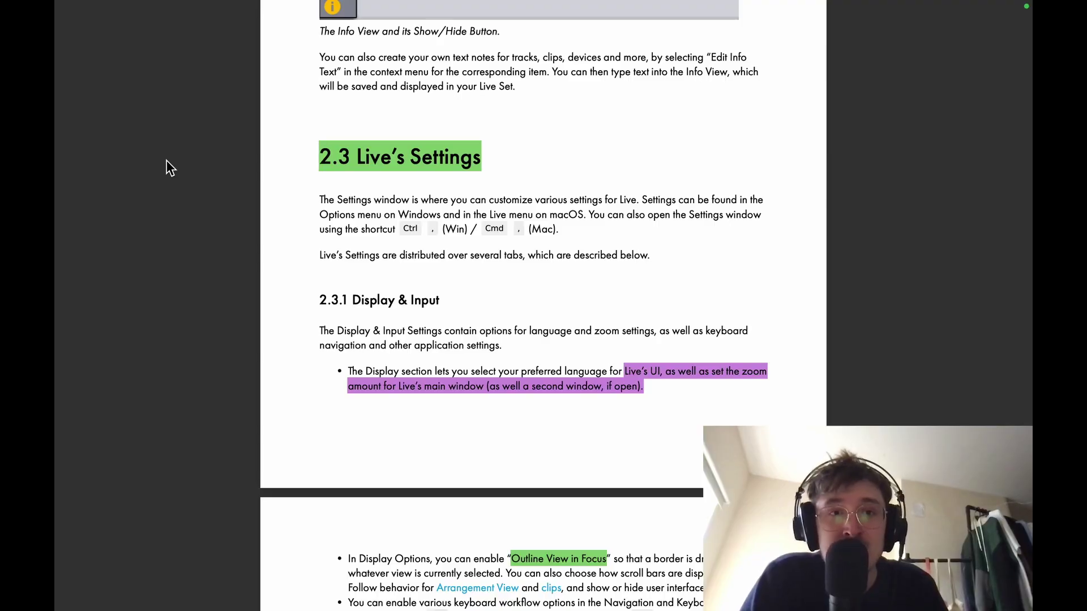
key(super+Tab)
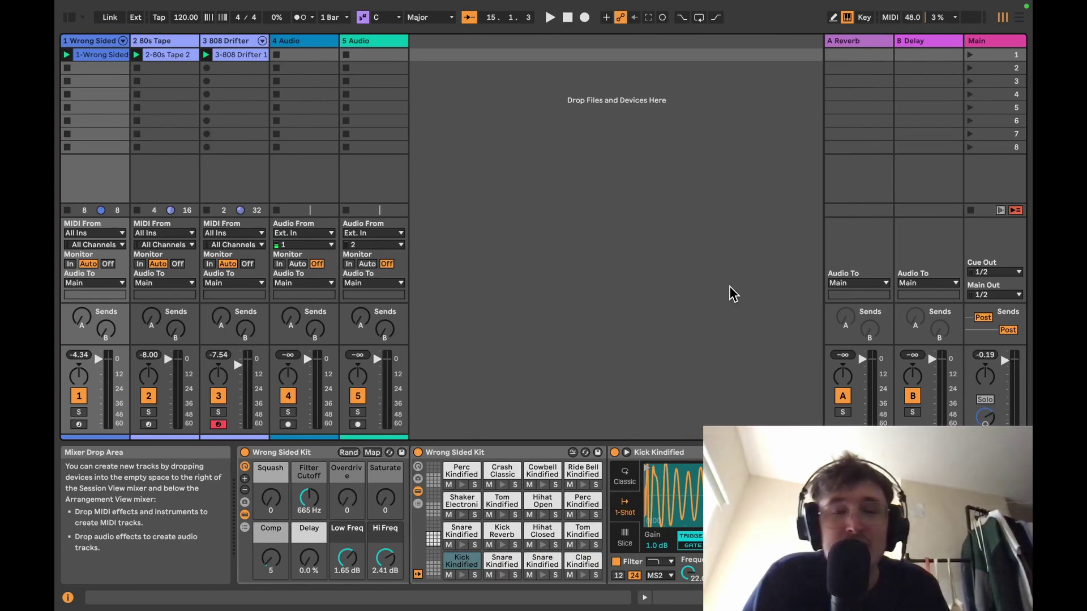
key(space)
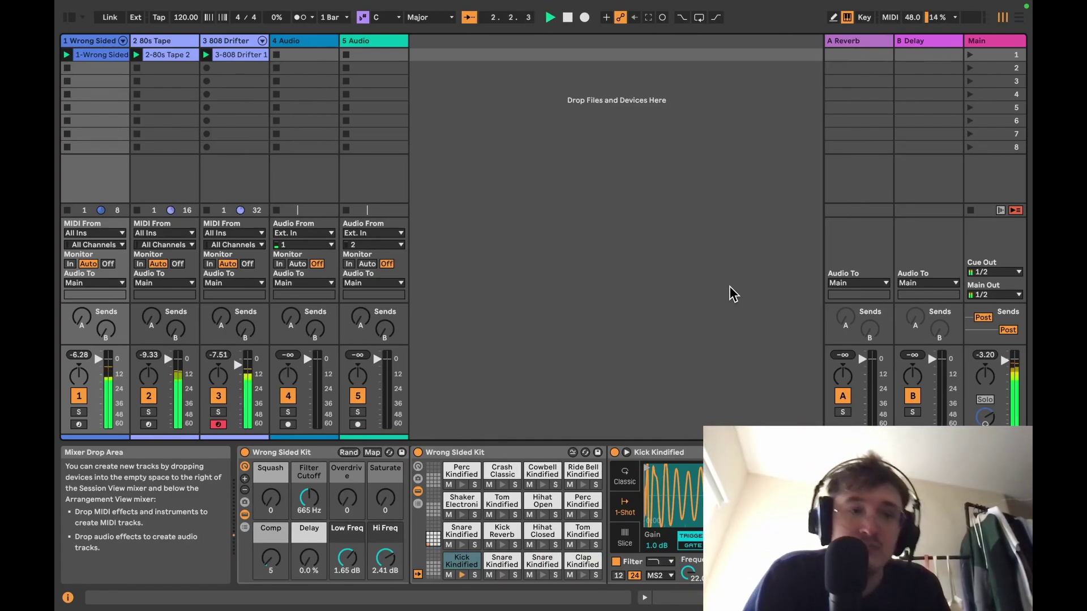
key(space)
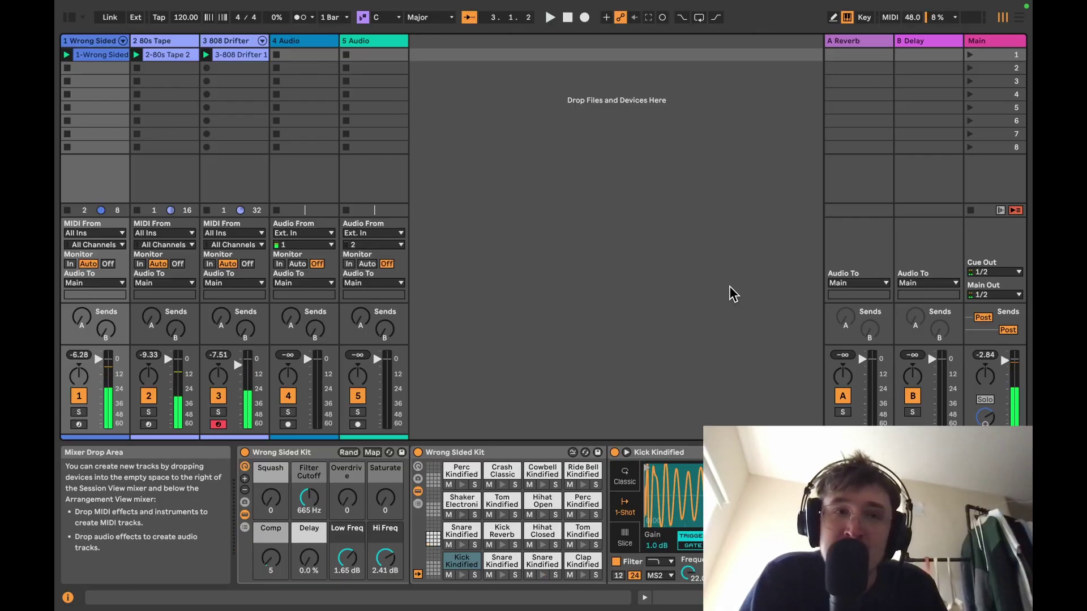
Open the Display & Input settings and examine the available interface languages, keeping US-English
key(super+comma)
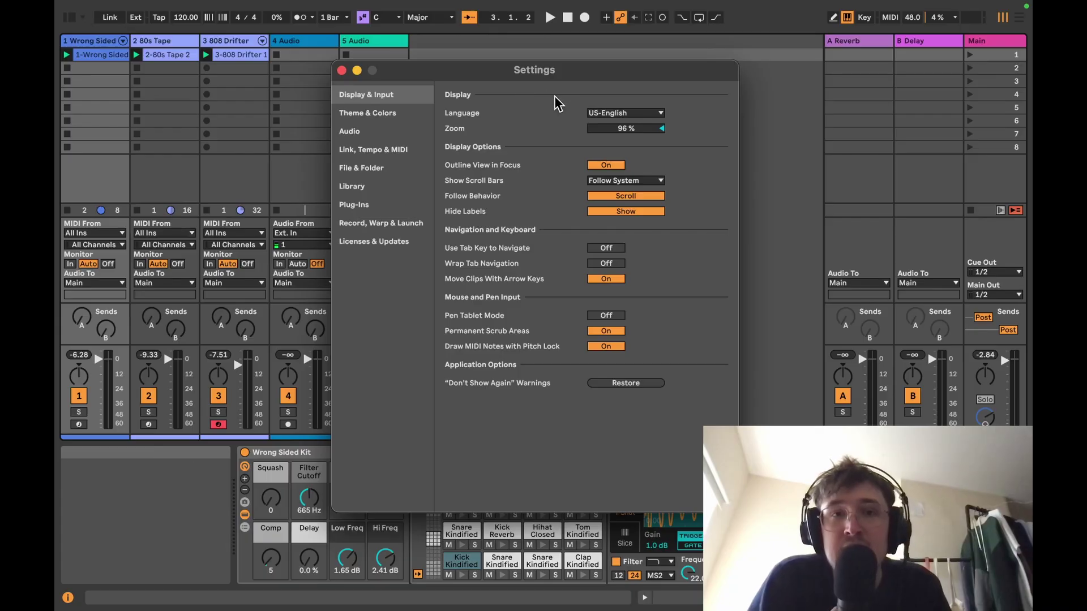
click(623, 113)
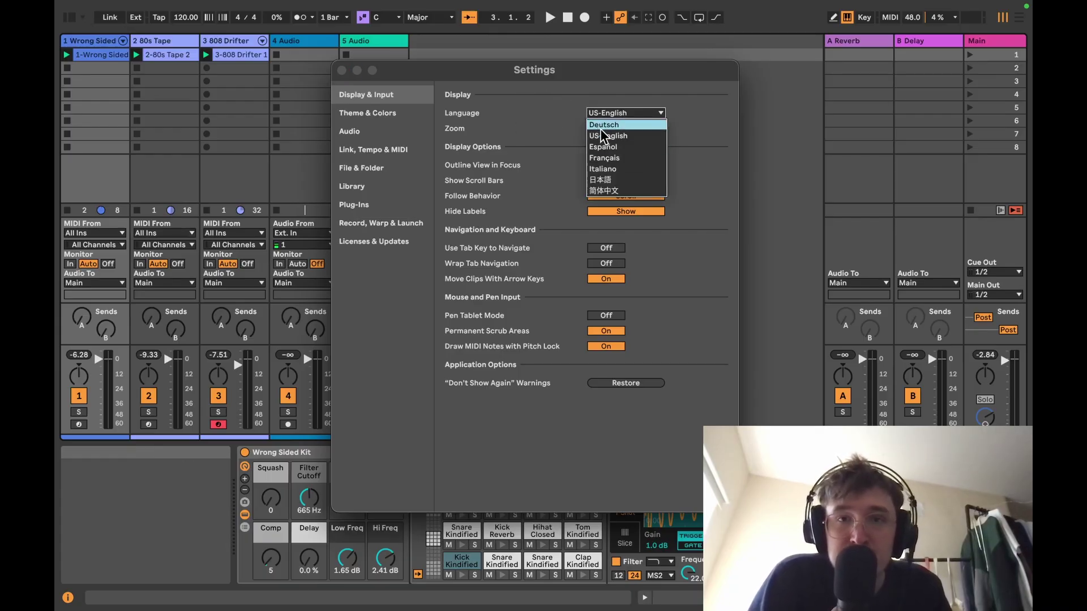
click(552, 122)
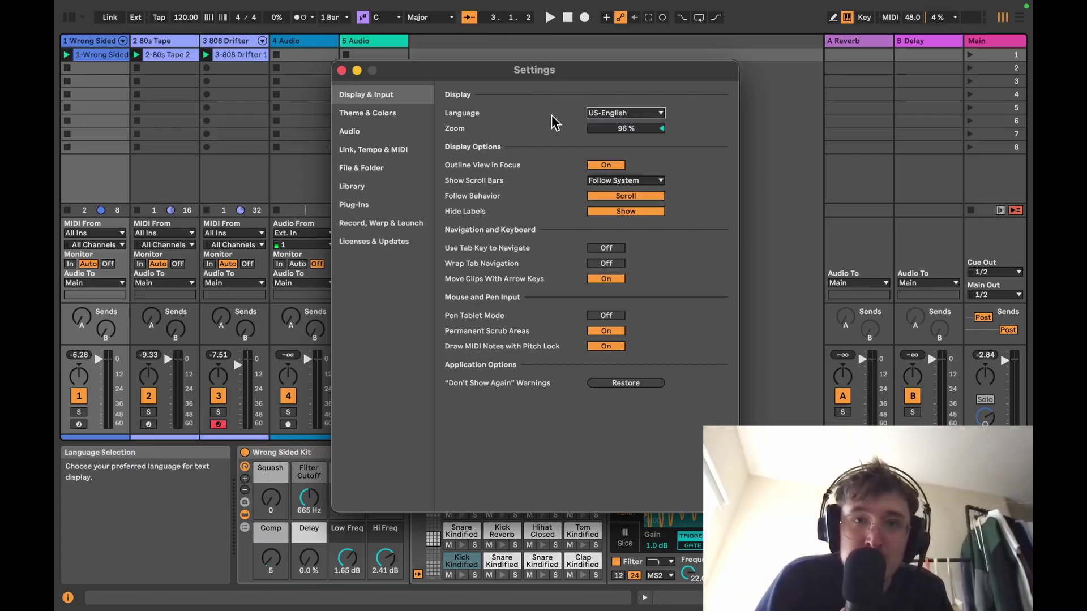
click(620, 113)
click(544, 120)
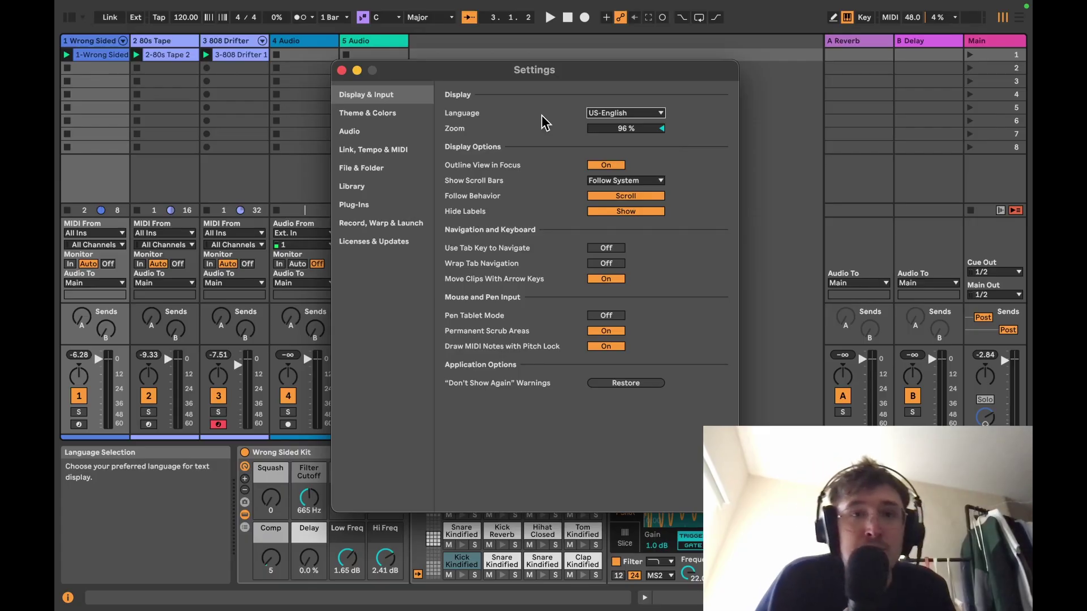
click(611, 113)
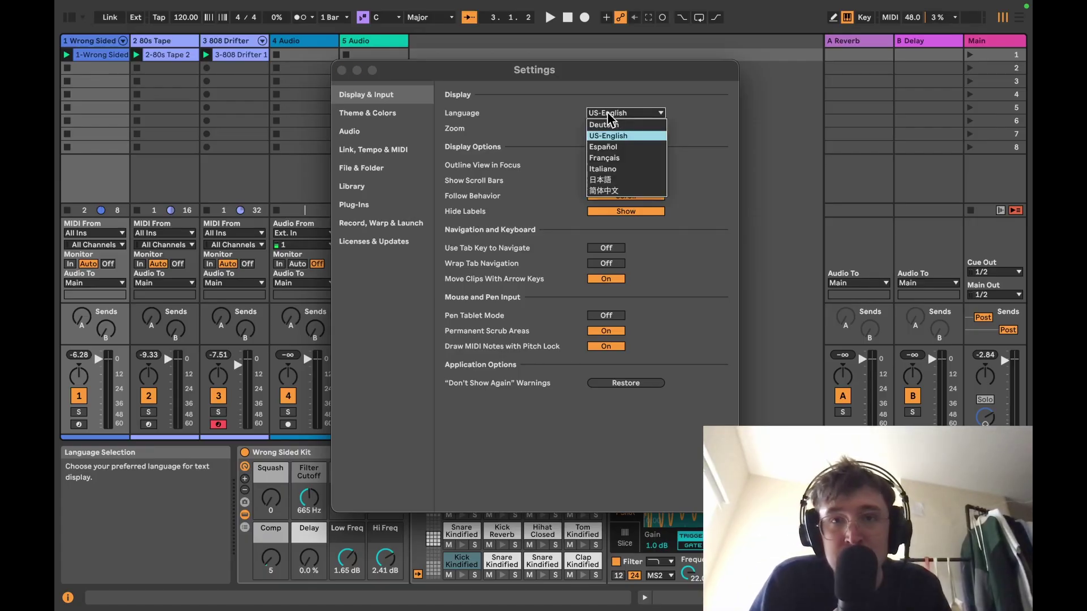
click(611, 113)
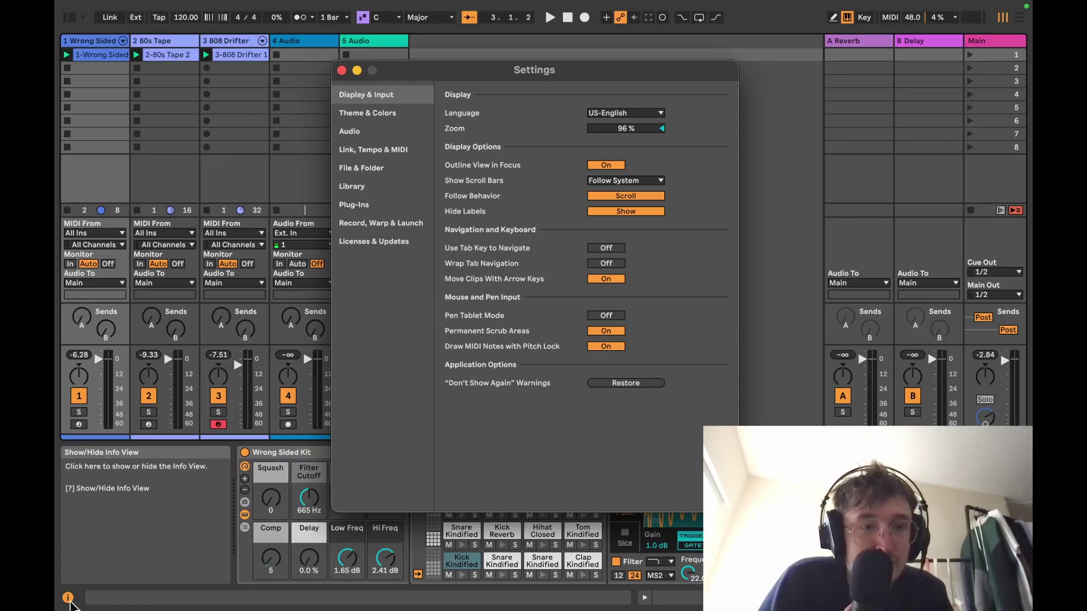
Toggle the Info View off and on several times, leaving it shown
click(69, 601)
click(69, 601)
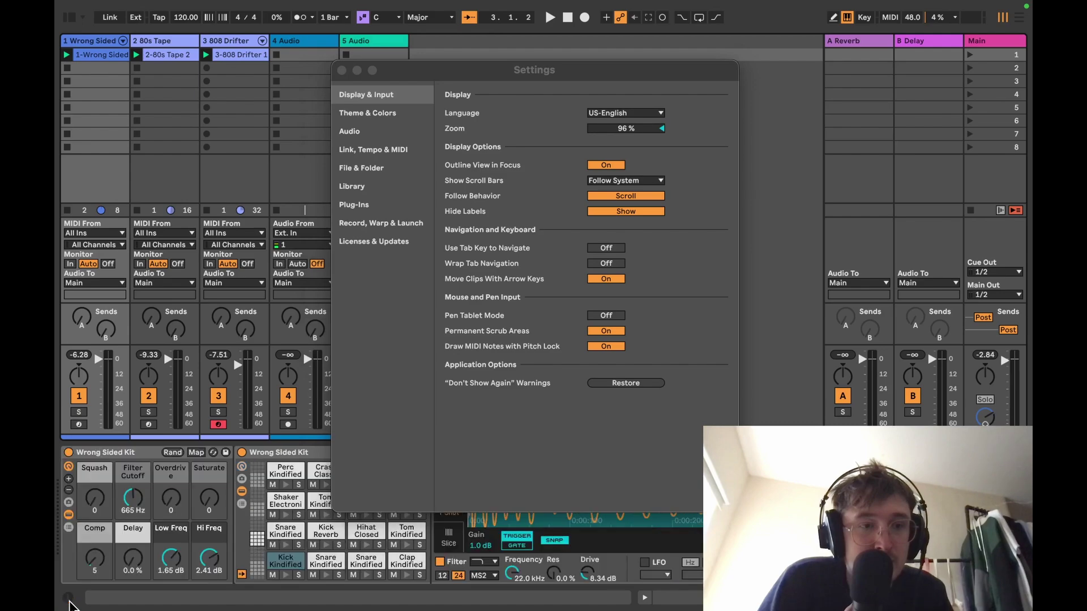
click(70, 601)
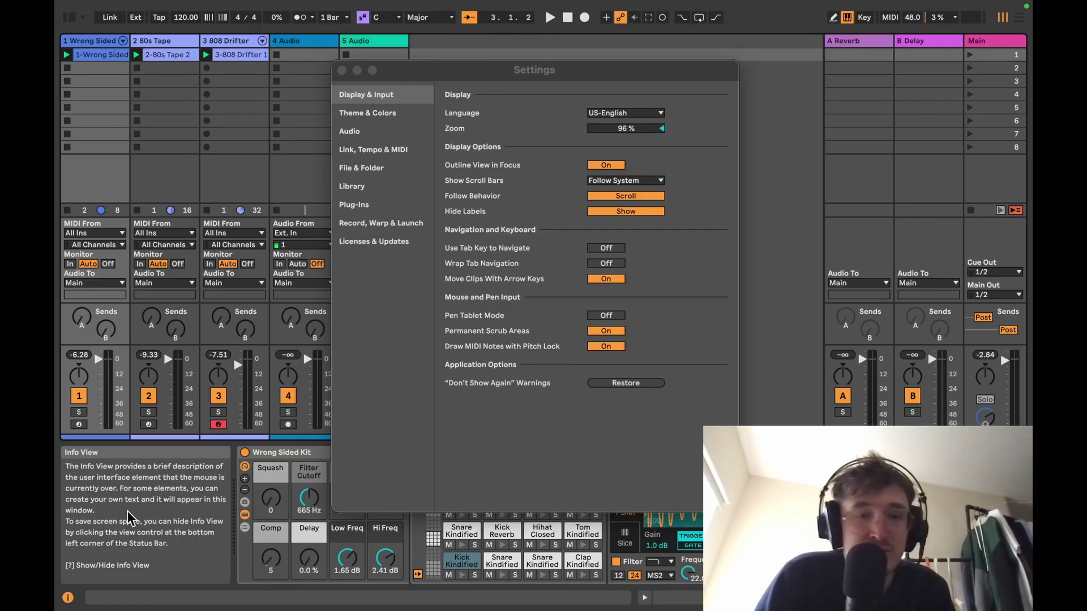
key(shift+question)
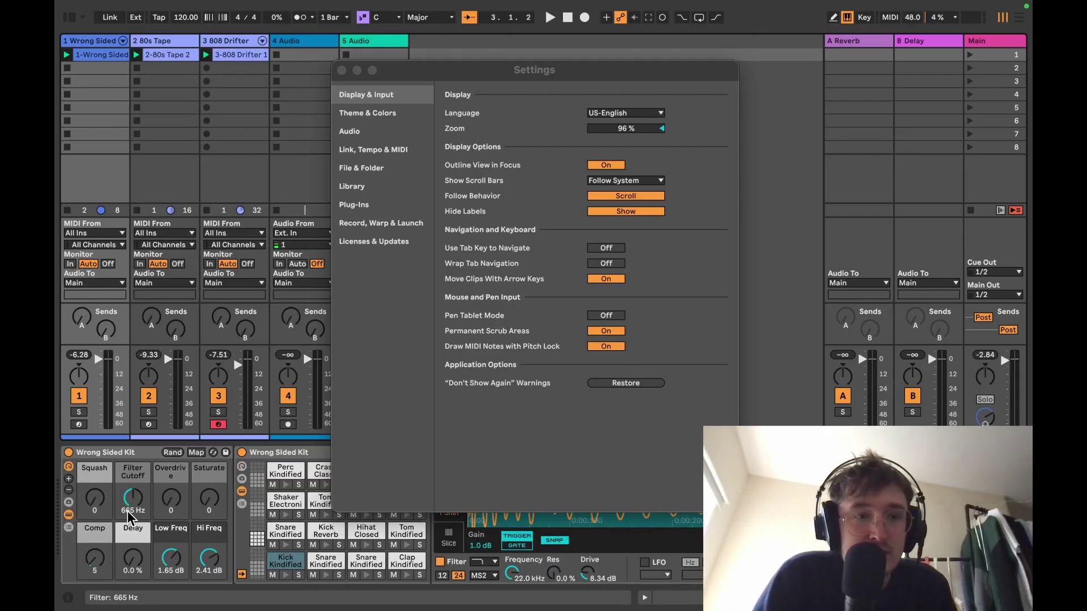
key(shift+question)
key(shift+question)
key(shift+question)
key(shift+question)
key(shift+question)
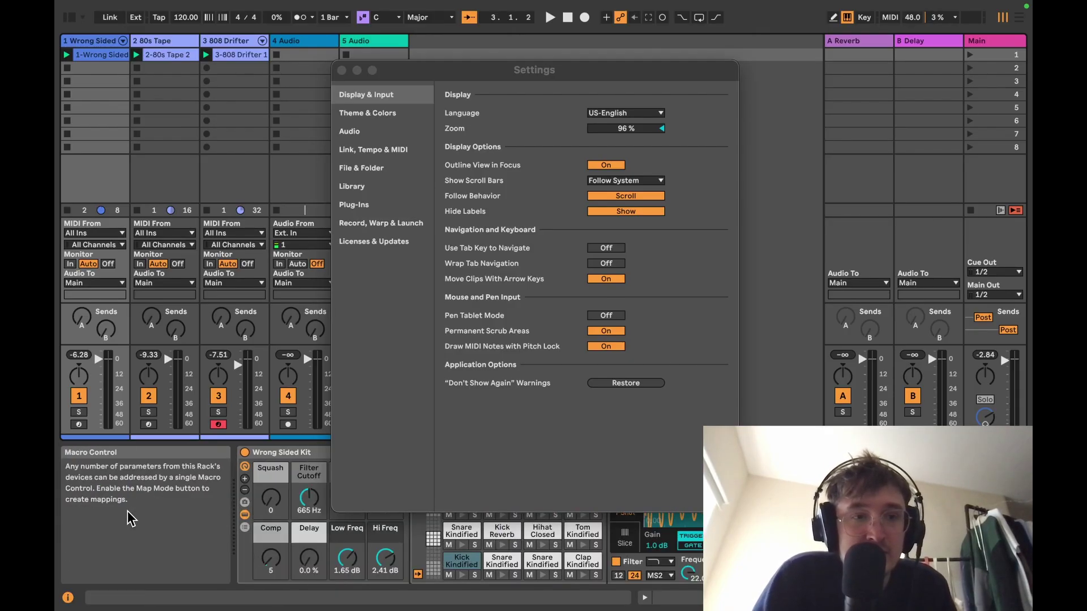
key(shift+question)
key(shift+question)
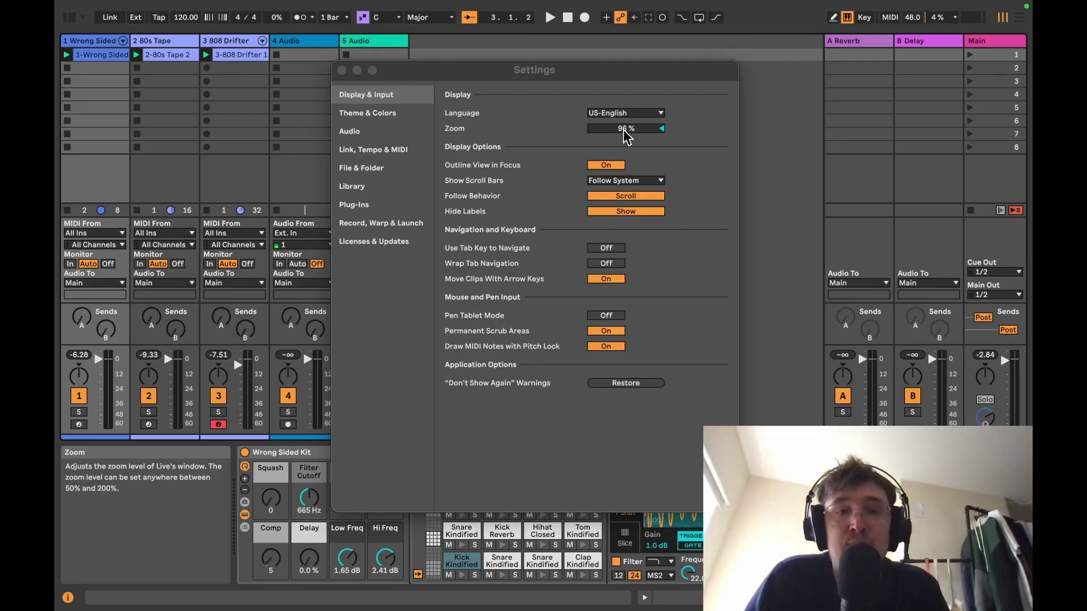
Set the interface zoom to 50%
click(623, 130)
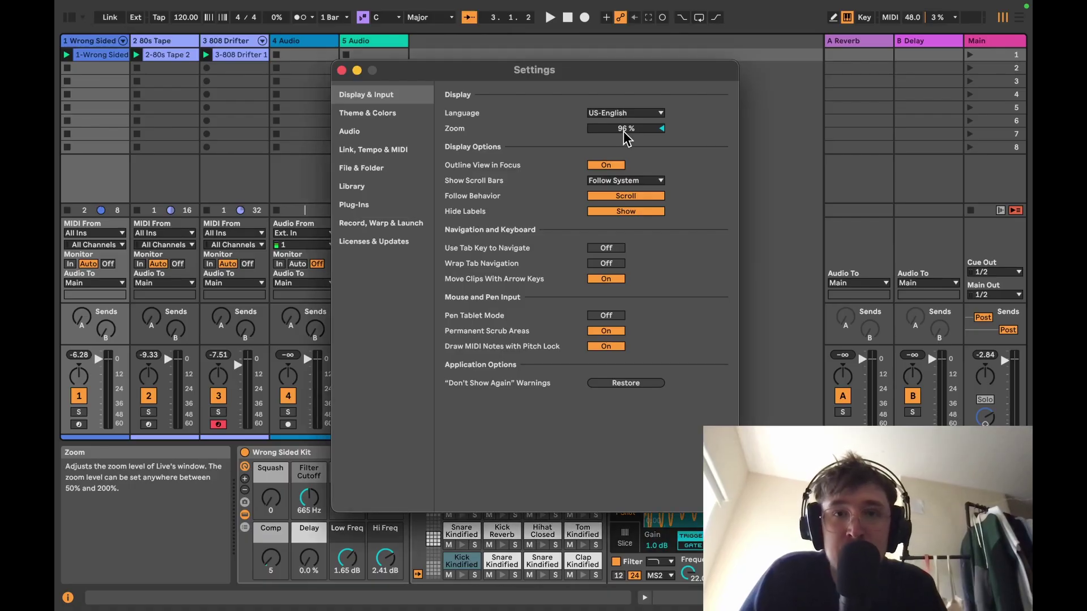
drag(624, 131, 484, 108)
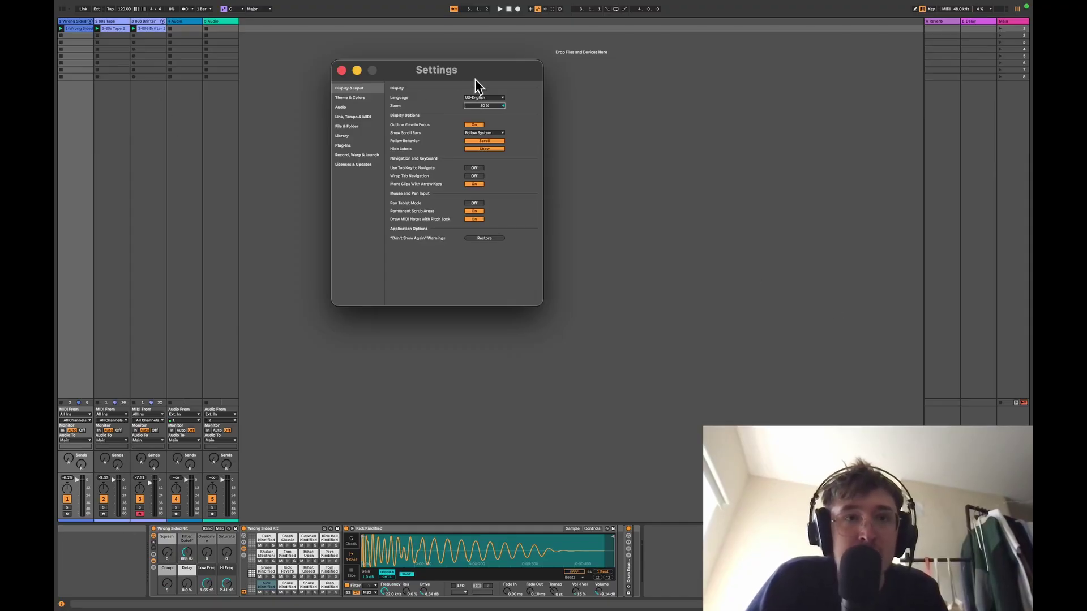
Duplicate the 5 Audio track repeatedly until the set holds 20 tracks
click(209, 22)
click(209, 22)
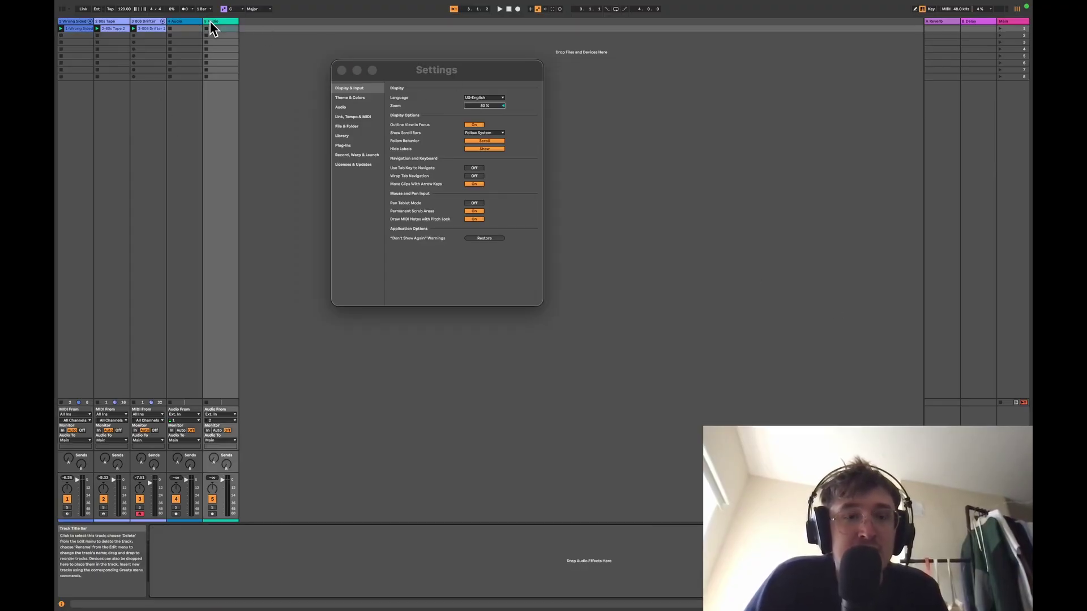
key(super+d)
key(super+d)
key(super+d)
key(super+d)
key(super+d)
key(super+d)
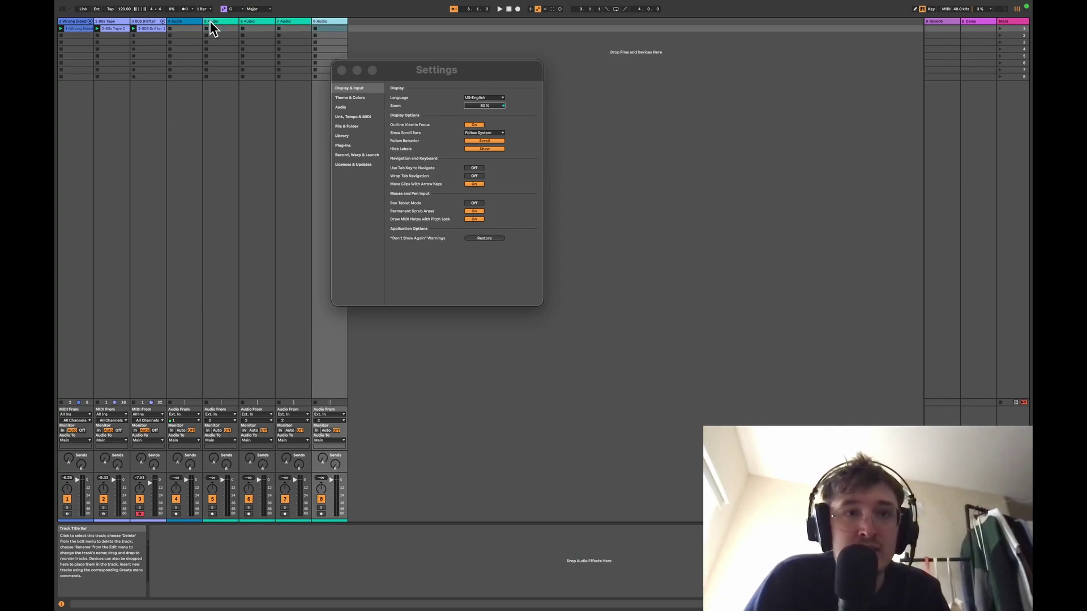
key(super+d)
key(super+d)
key(super+d)
key(super+d)
key(super+d)
key(super+d)
key(super+d)
key(super+d)
key(super+d)
key(super+d)
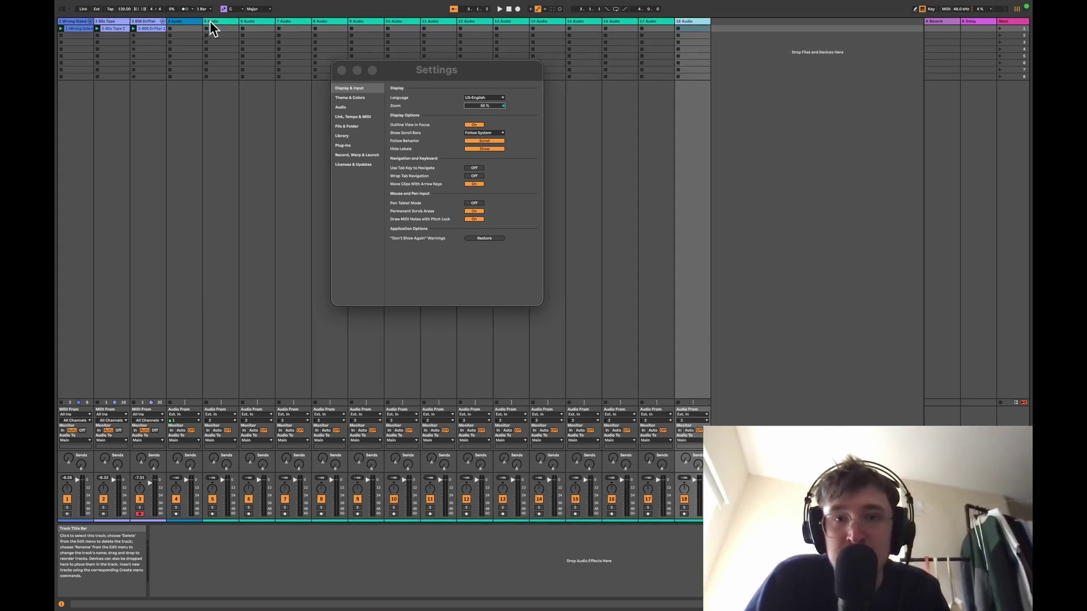
key(super+d)
key(super+d)
key(super+d)
key(super+d)
key(super+d)
key(super+d)
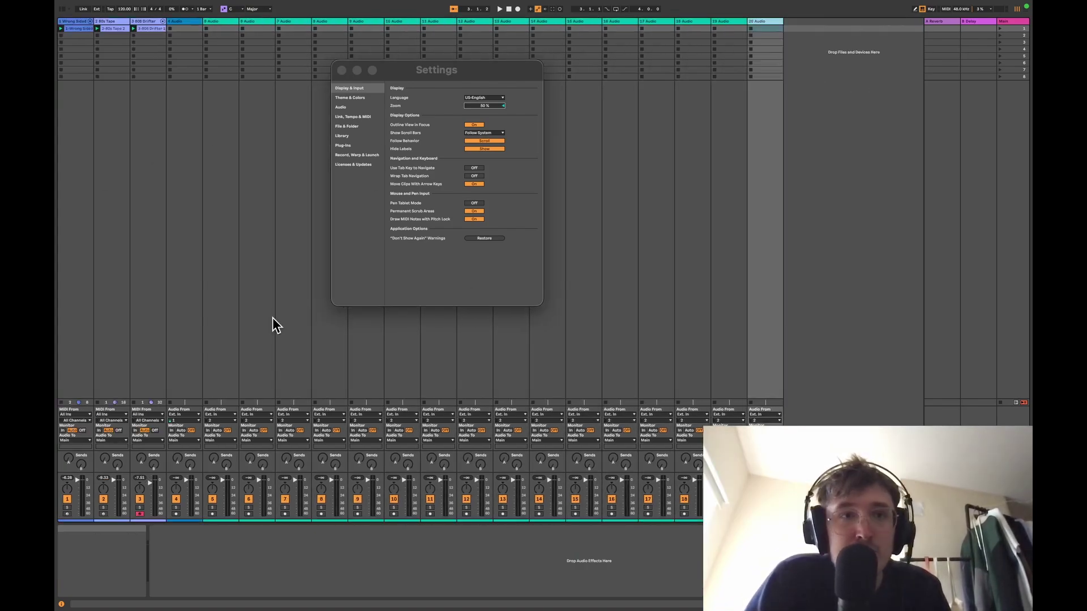
Delete all the duplicated audio tracks, keeping only the original five tracks
key(Delete)
key(Delete)
key(Delete)
key(Delete)
key(Delete)
key(Delete)
key(Delete)
key(Delete)
key(Delete)
key(Delete)
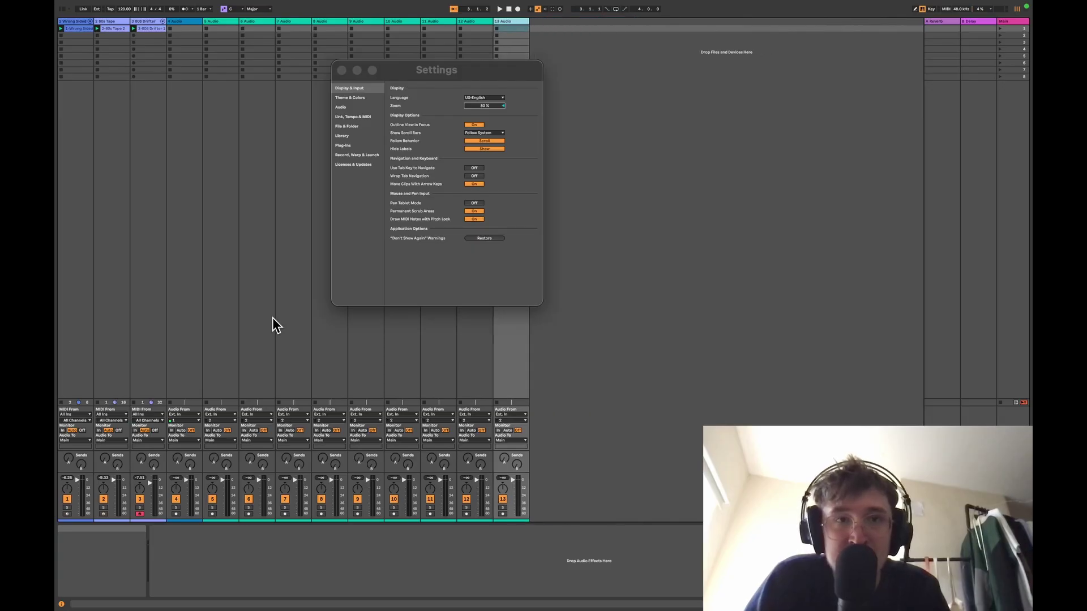
key(Delete)
key(Delete)
key(Delete)
key(Delete)
key(Delete)
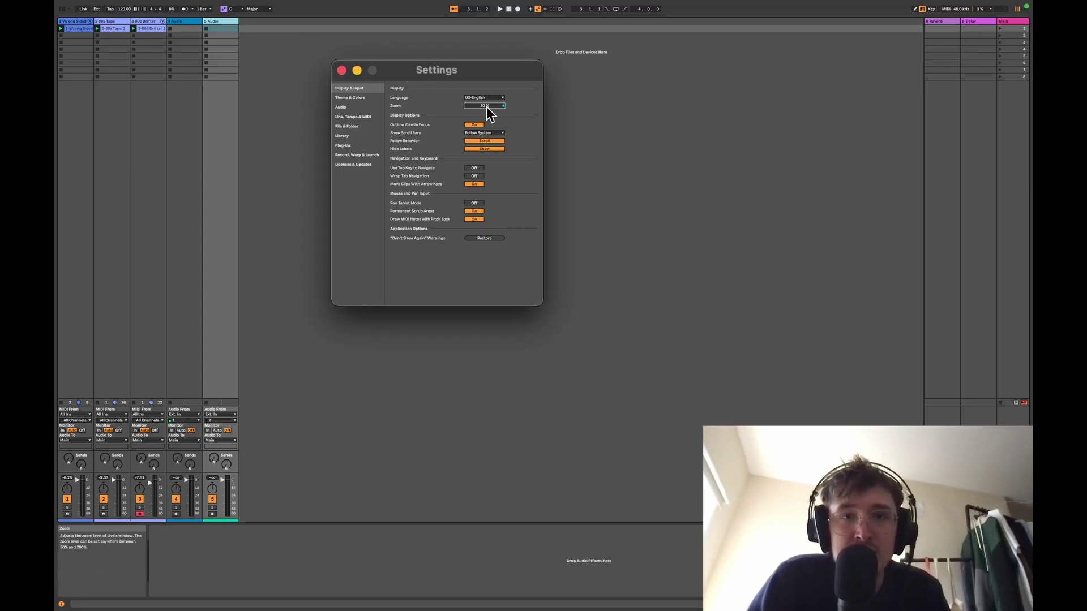
Set the interface zoom to 200% and reposition the Settings window over the session
drag(486, 107, 487, 40)
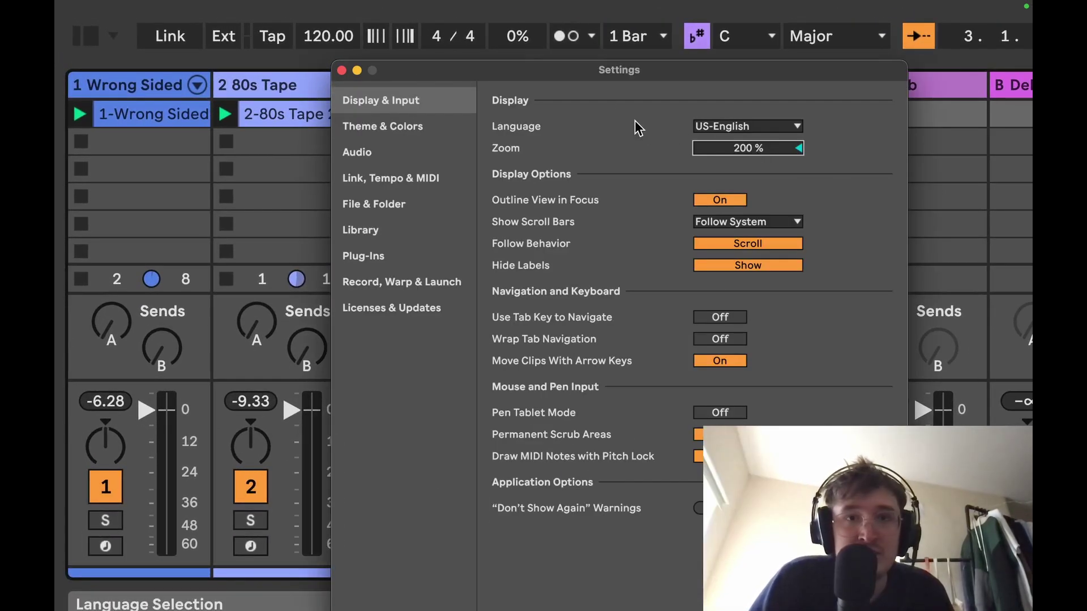
drag(545, 70, 351, 16)
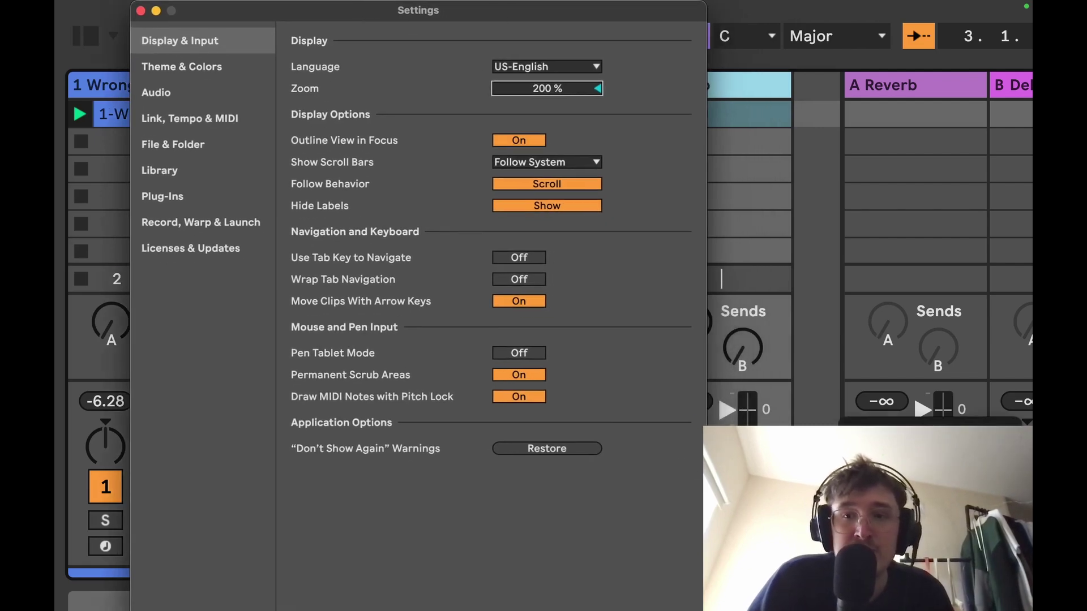
drag(344, 10, 409, 90)
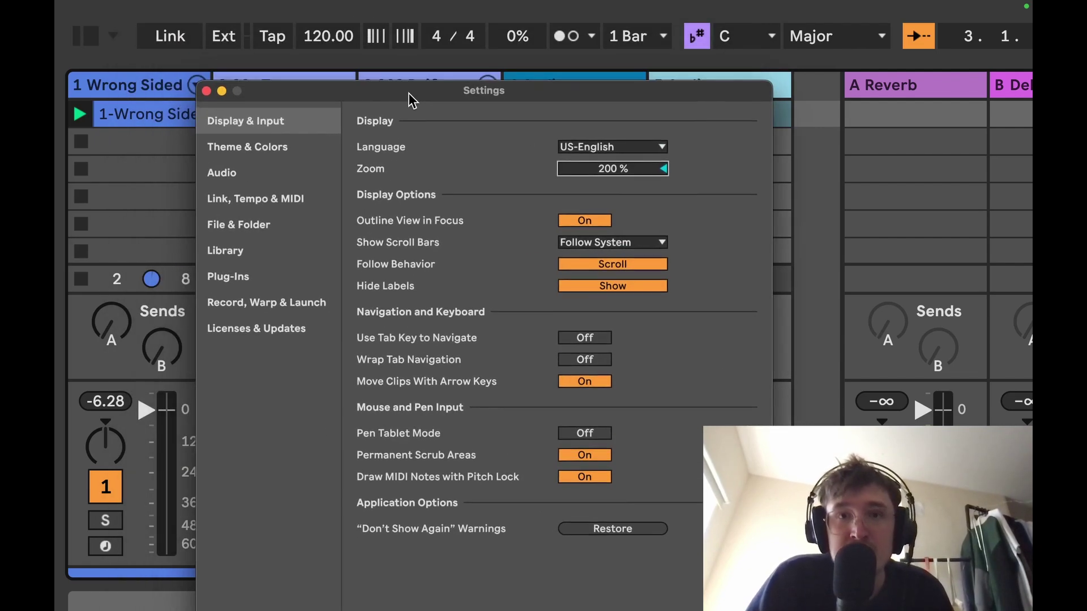
Set the interface zoom to 96% and move the Settings window clear of the session tracks
drag(590, 172, 484, 150)
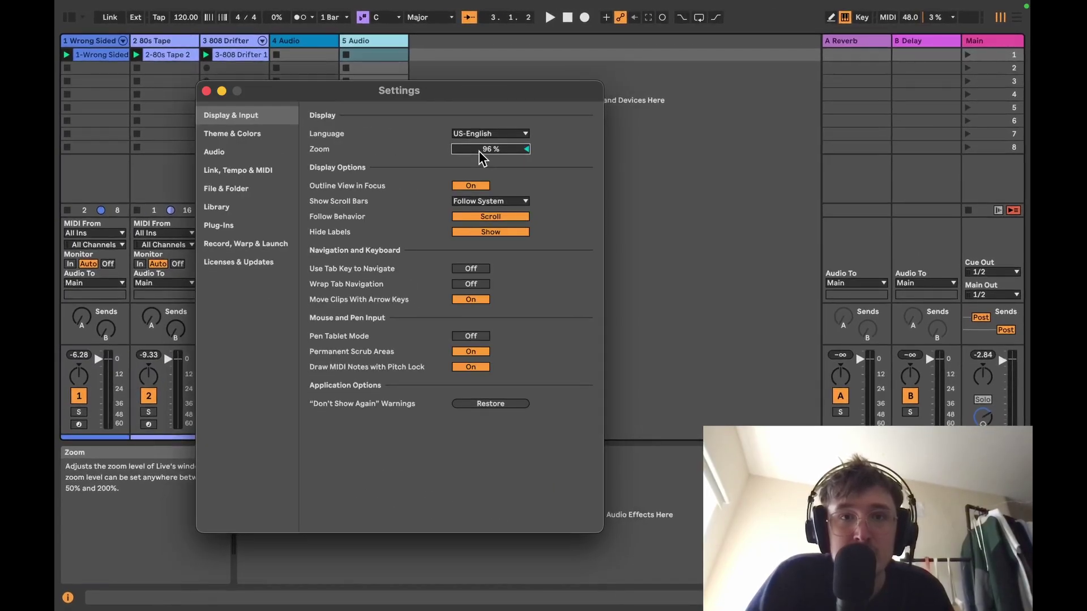
drag(371, 94, 633, 129)
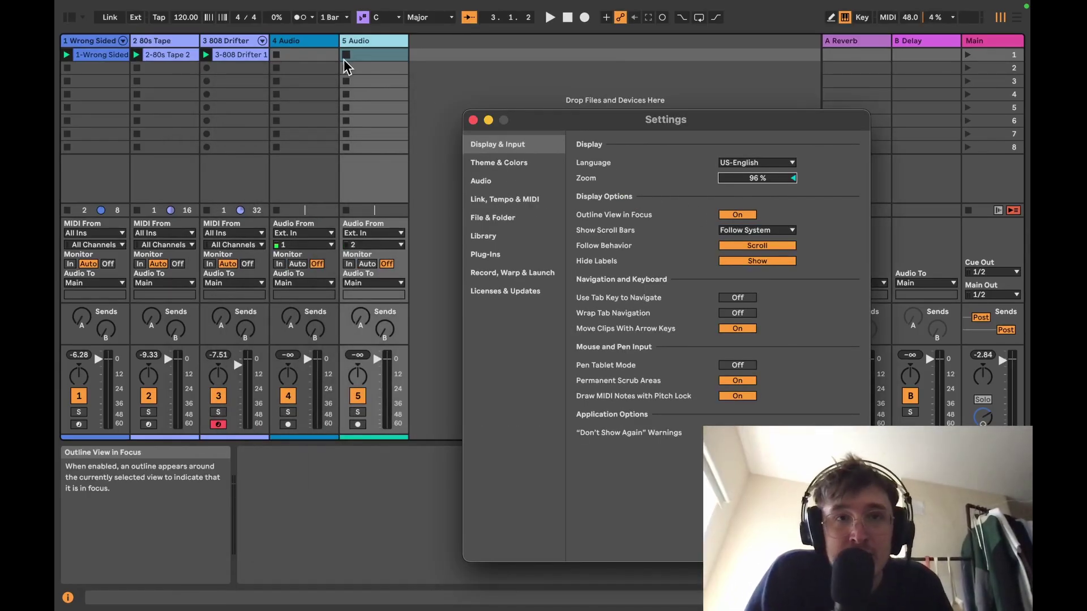
Toggle Outline View in Focus off and on several times, leaving it on
click(737, 215)
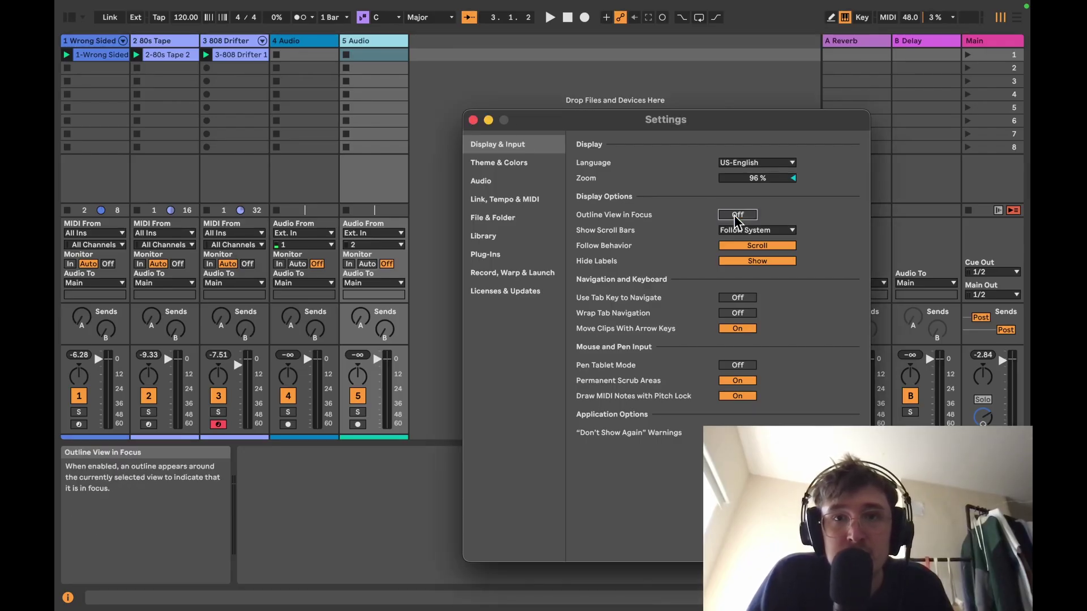
click(736, 215)
click(736, 216)
click(737, 215)
click(736, 215)
click(737, 215)
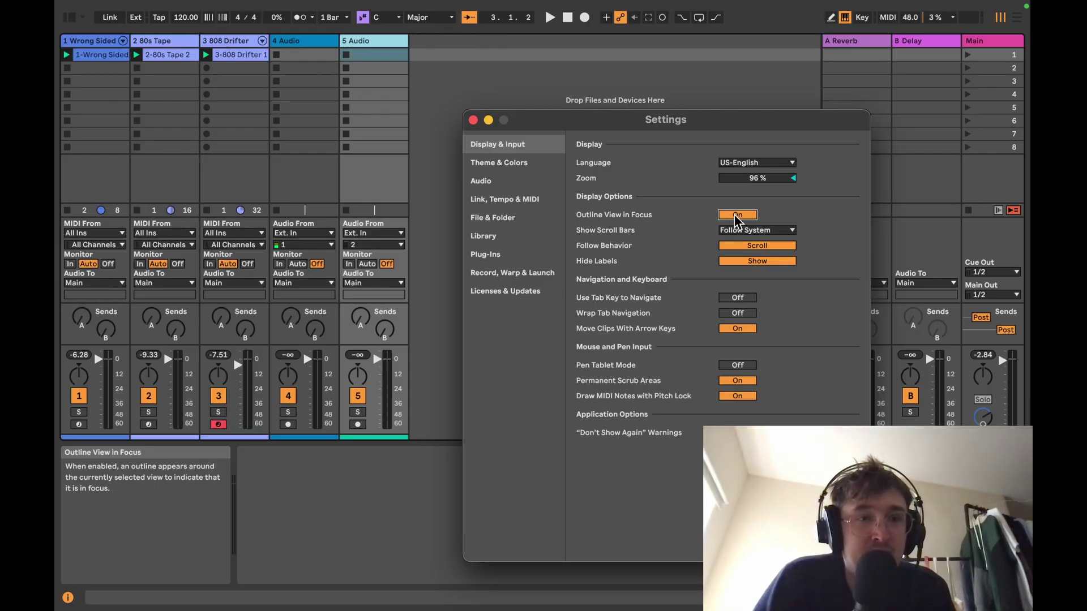
Select the 4 Audio track, the A Reverb return and its Reverb device to inspect the focus outline, moving Settings off the device
click(436, 81)
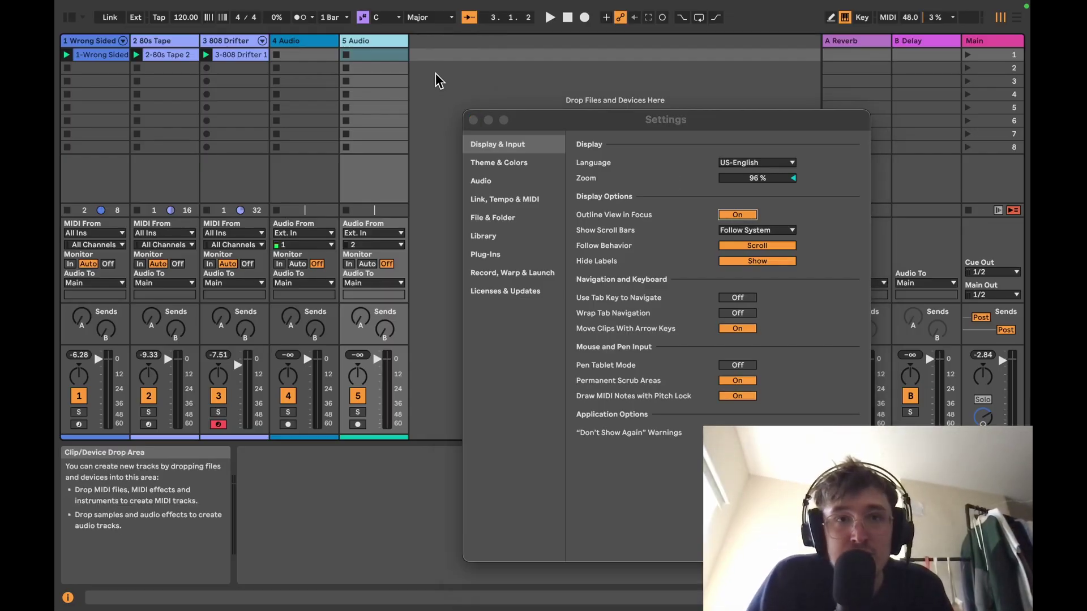
click(320, 44)
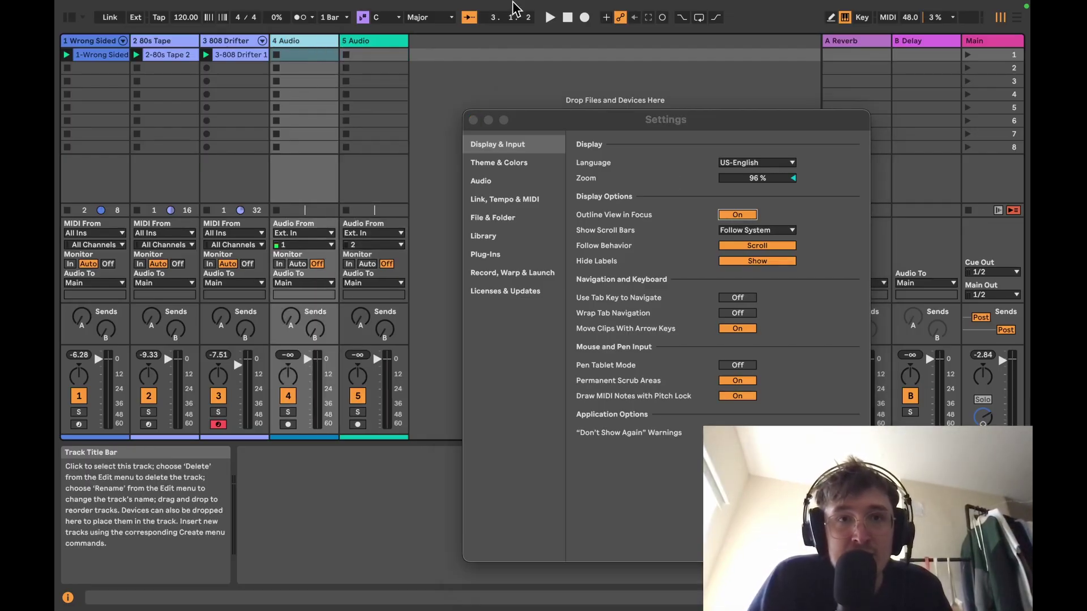
click(853, 41)
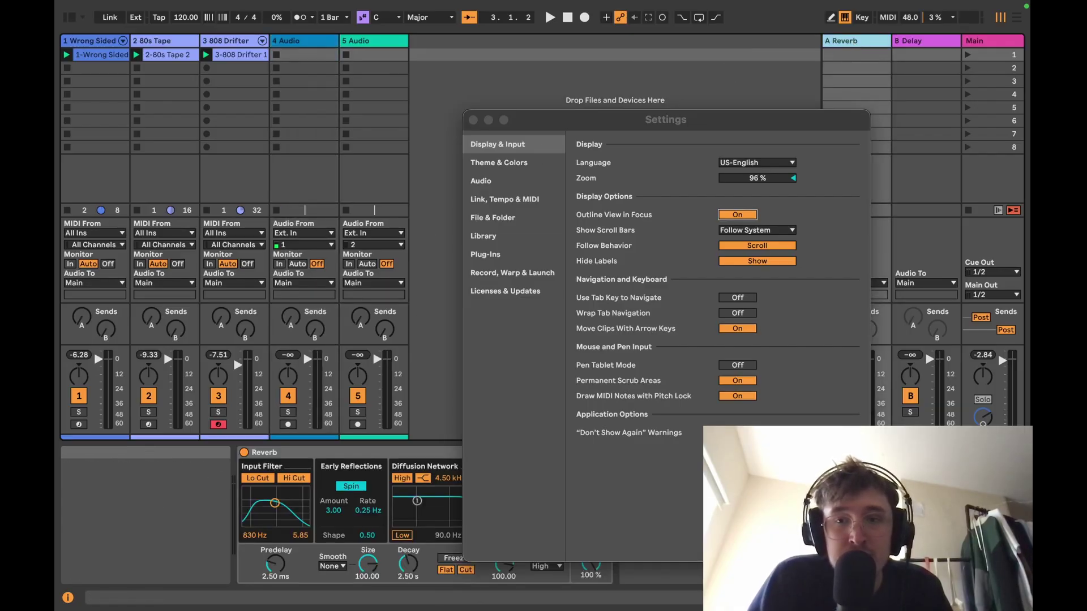
click(860, 509)
click(310, 454)
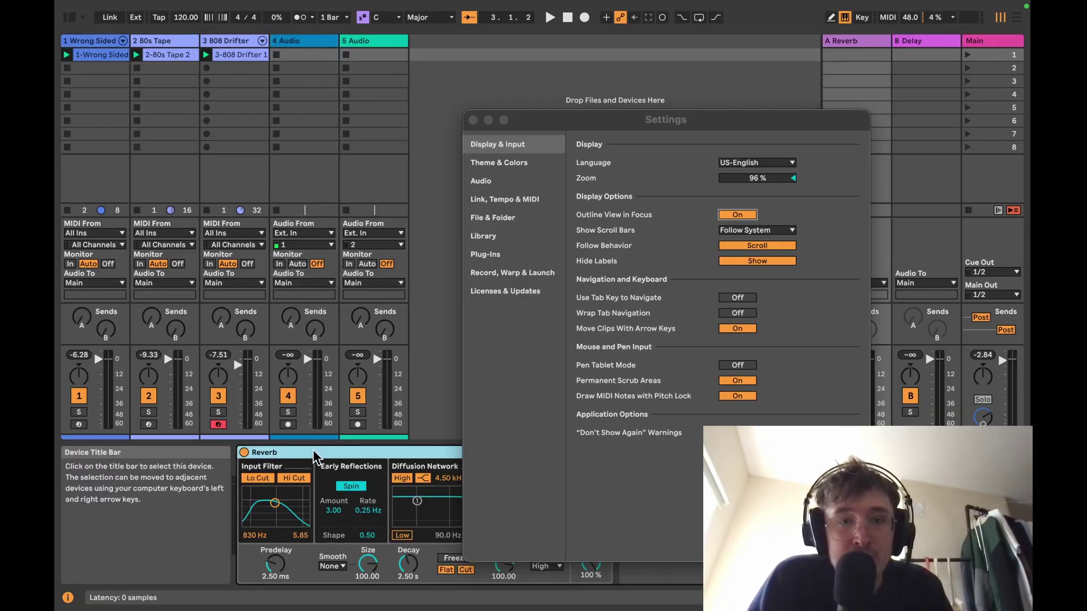
drag(563, 123, 344, 12)
click(645, 447)
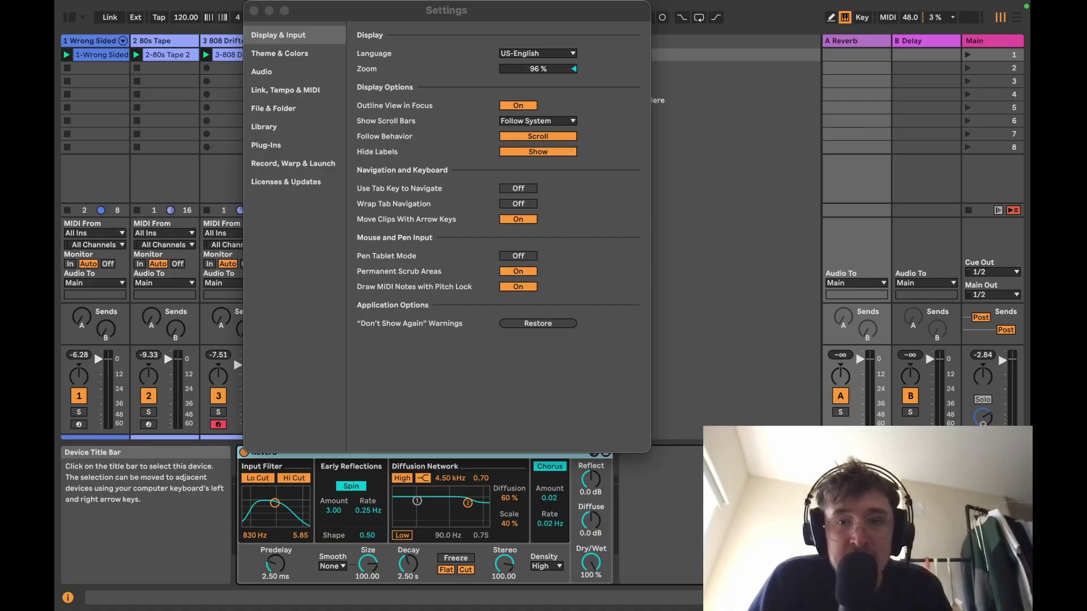
Turn Outline View in Focus off, and select the A Reverb return and the 1 Wrong Sided track to compare their appearance
click(402, 134)
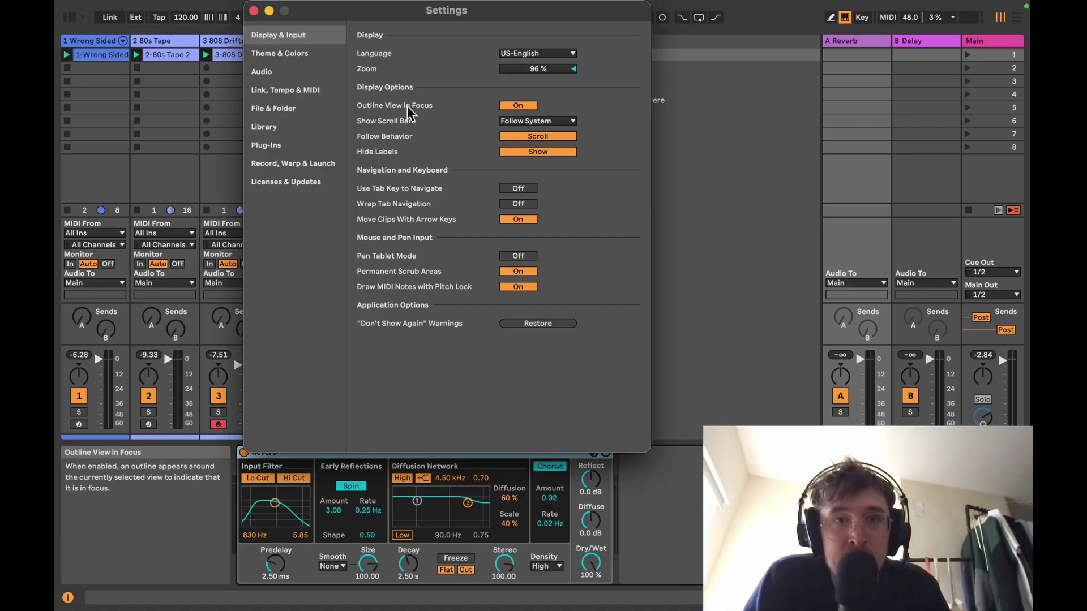
click(516, 107)
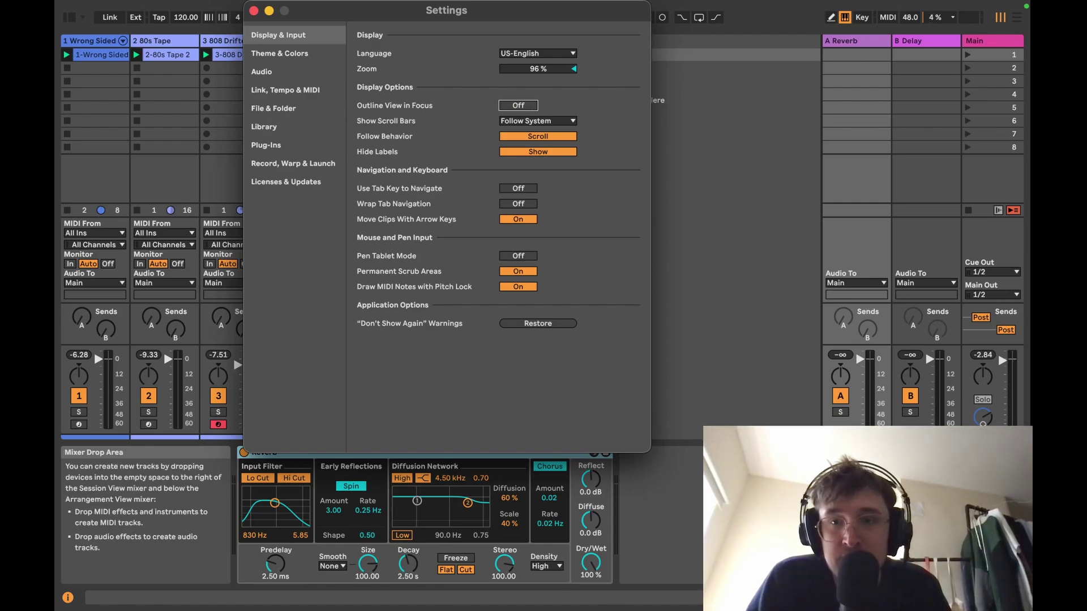
click(738, 250)
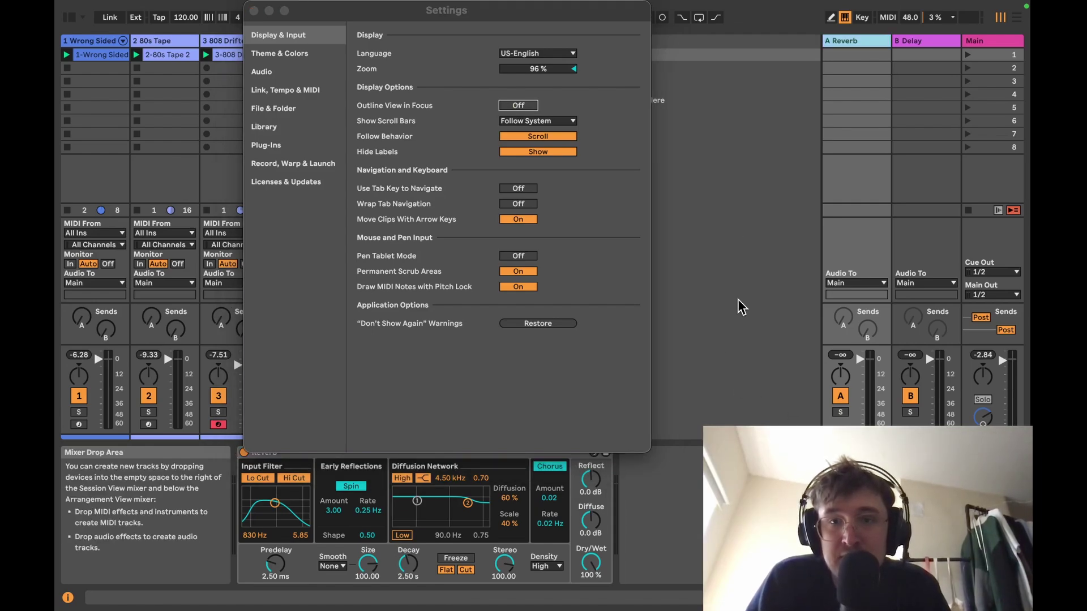
click(878, 46)
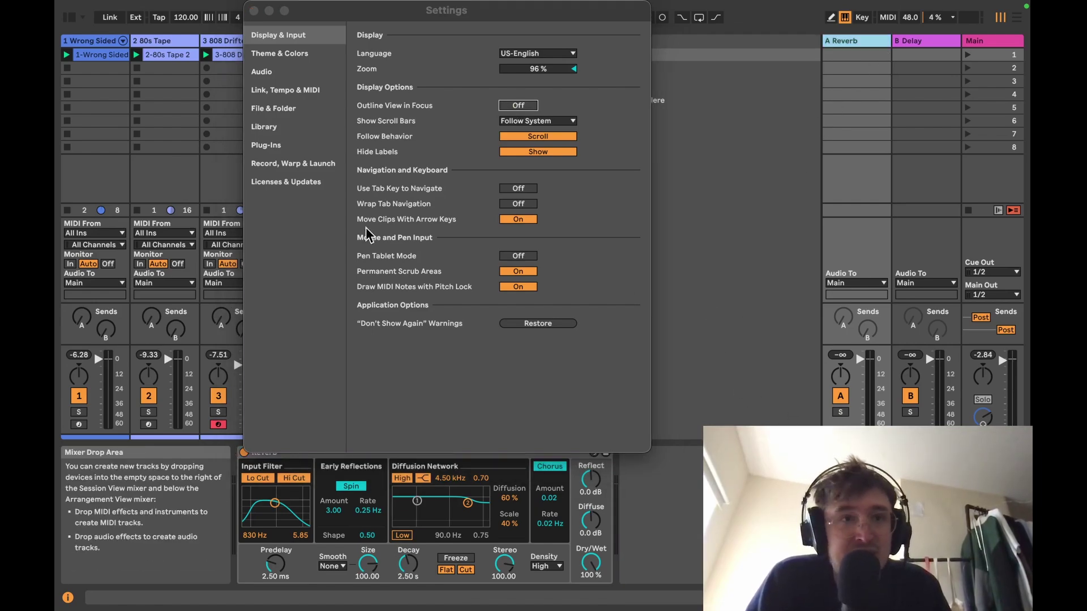
click(100, 43)
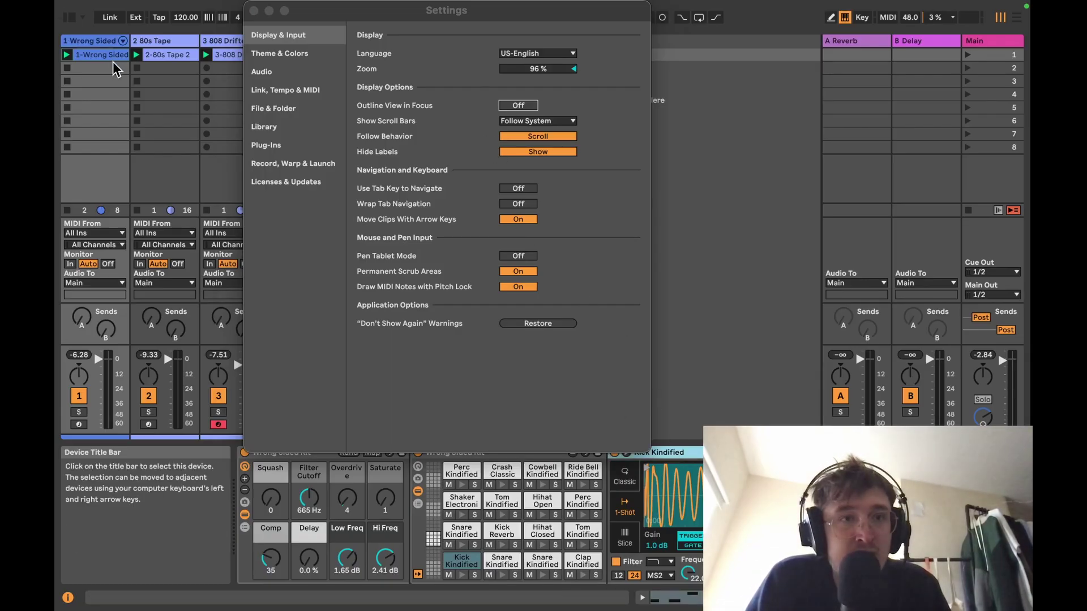
Turn Outline View in Focus back on, select the 1 Wrong Sided track and collapse its Kick Kindified device
click(513, 107)
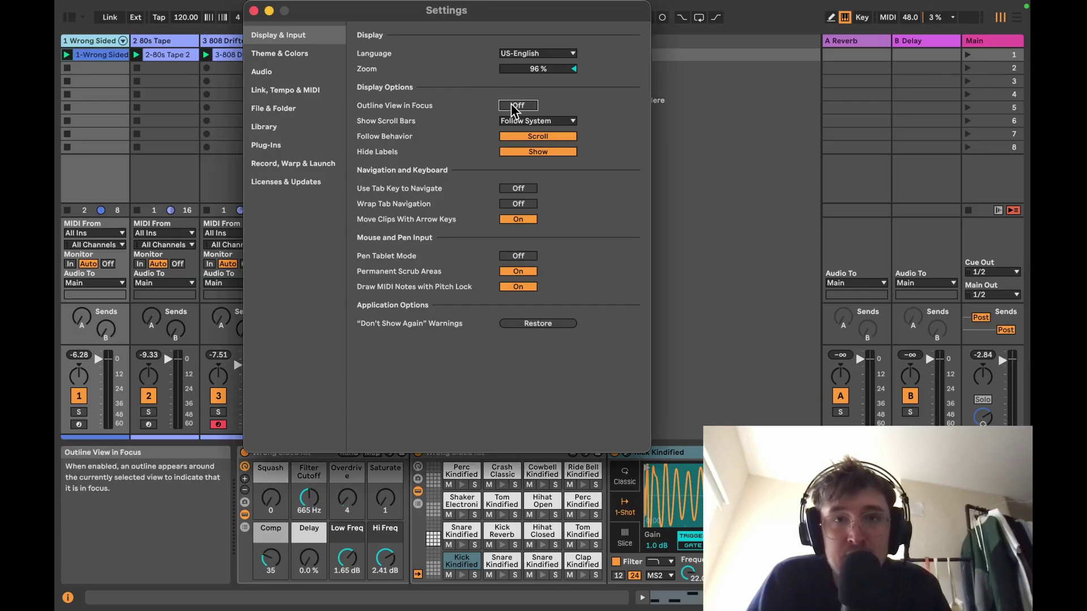
click(515, 106)
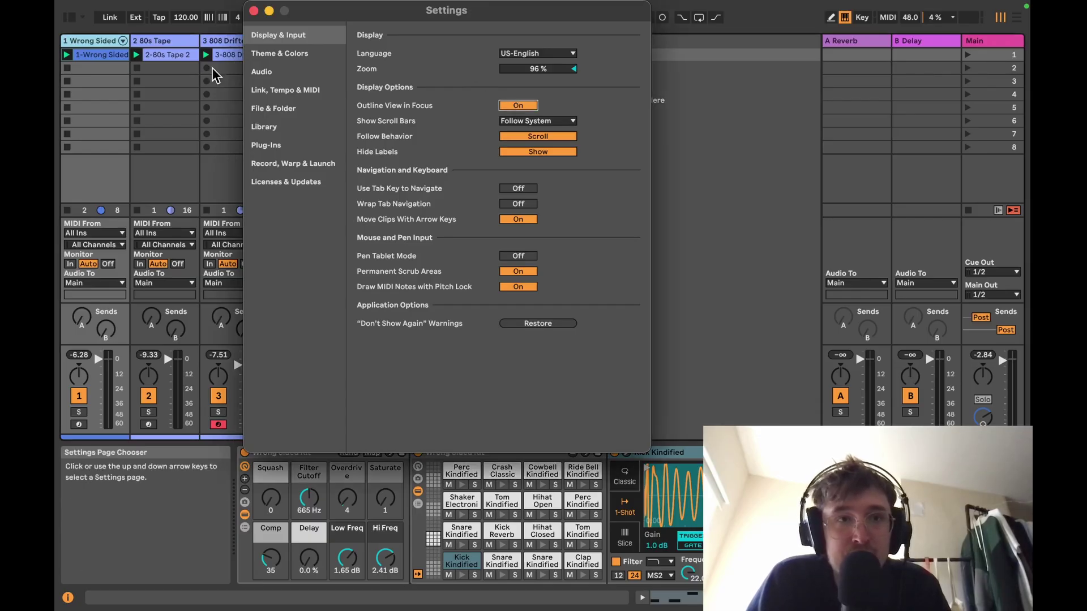
click(101, 42)
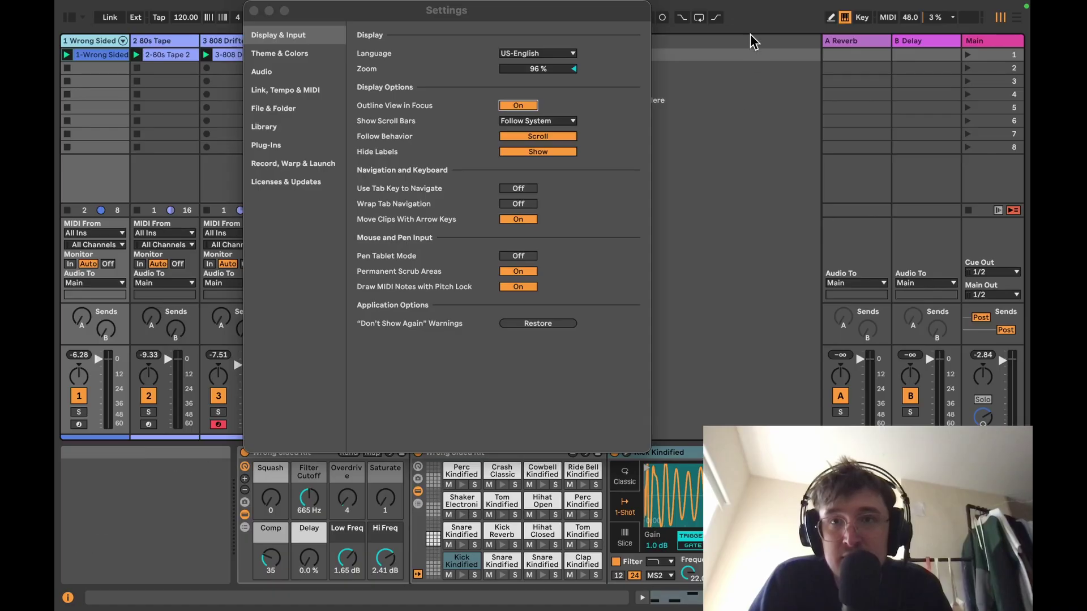
double_click(725, 452)
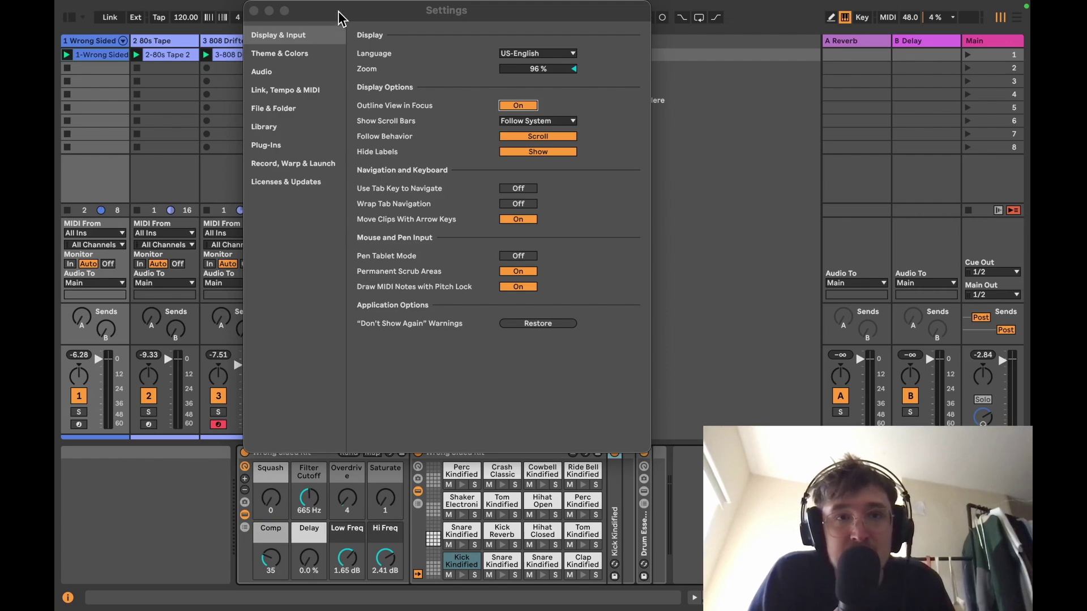
Move the Settings window clear of the tracks and insert twelve MIDI tracks after the 3 808 Drifter track
drag(339, 17, 888, 195)
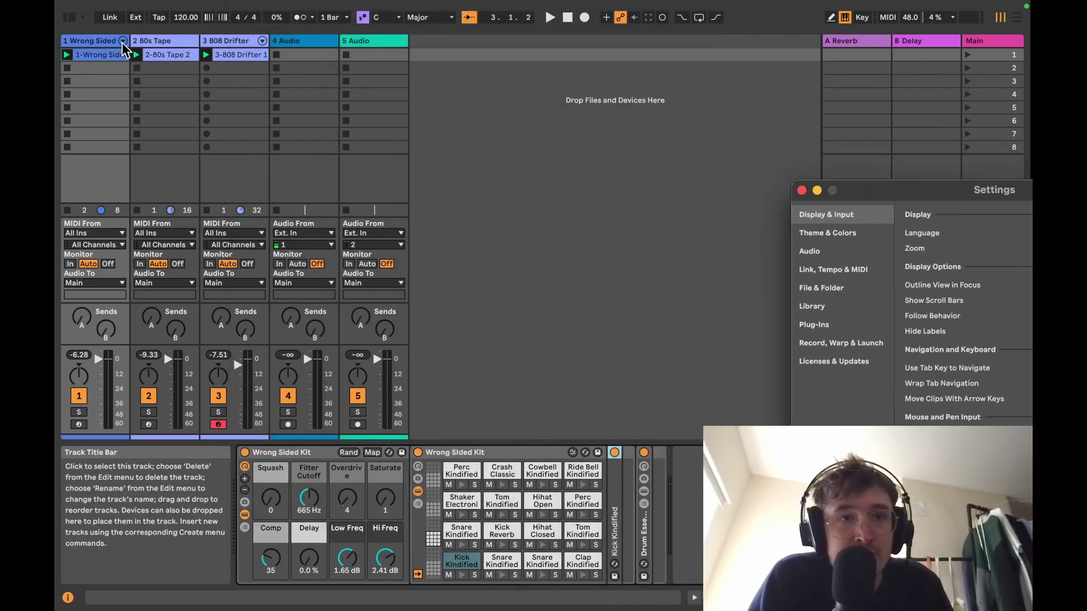
click(249, 40)
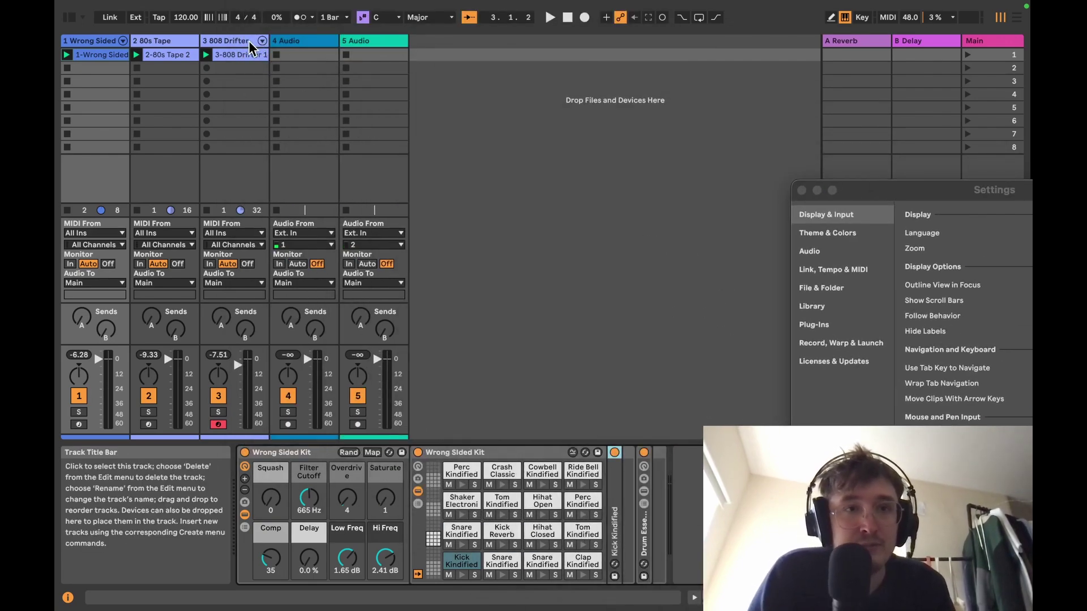
click(249, 41)
key(super+shift+t)
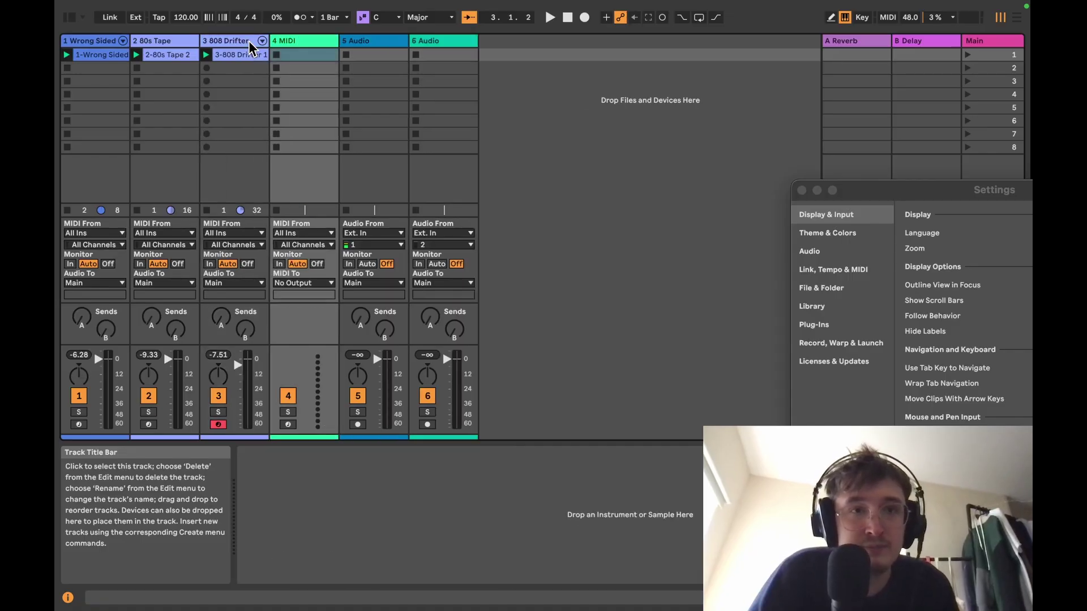
key(super+shift+t)
key(super+shift+t)
key(super+shift+t)
key(super+shift+t)
key(super+shift+t)
key(super+shift+t)
key(super+shift+t)
key(super+shift+t)
key(super+shift+t)
key(super+shift+t)
key(super+shift+t)
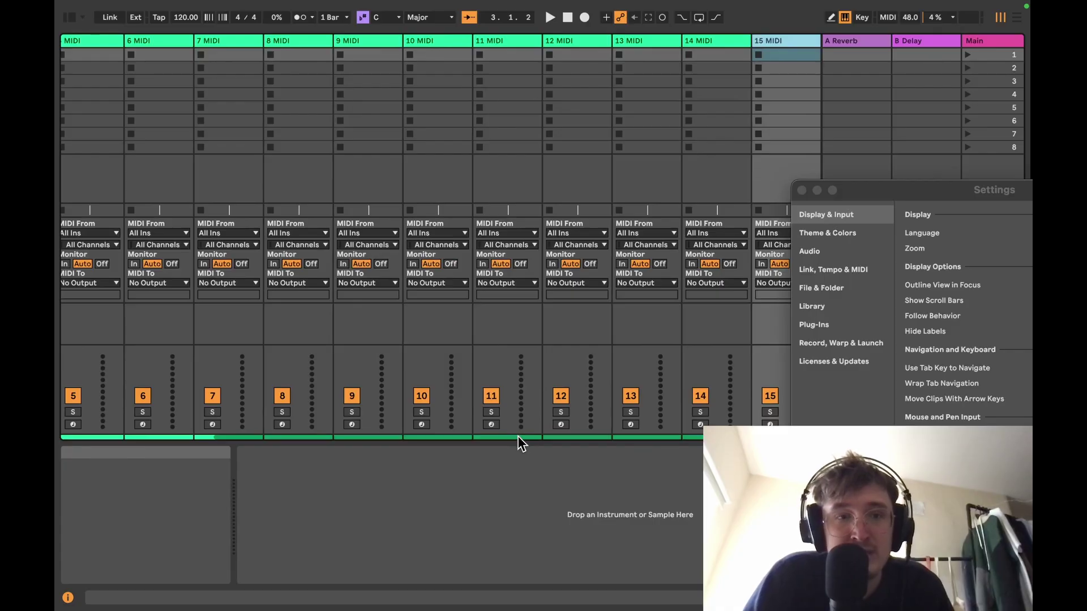
Check the session's horizontal scroll bar with the default option, and set Show Scroll Bars to Always
drag(517, 439, 548, 414)
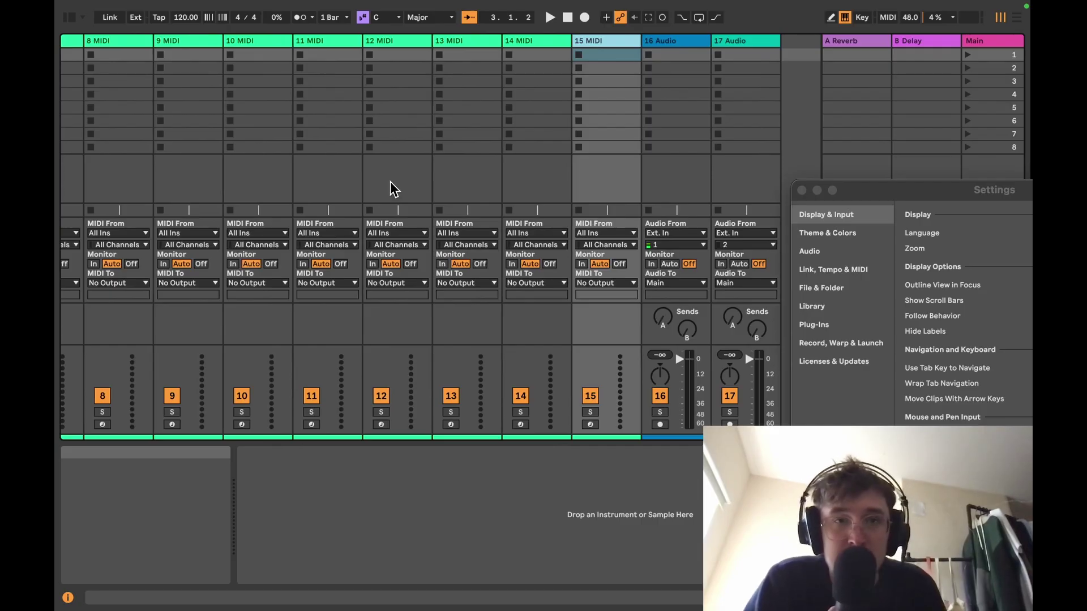
scroll(390, 182, right, 2)
scroll(391, 183, left, 10)
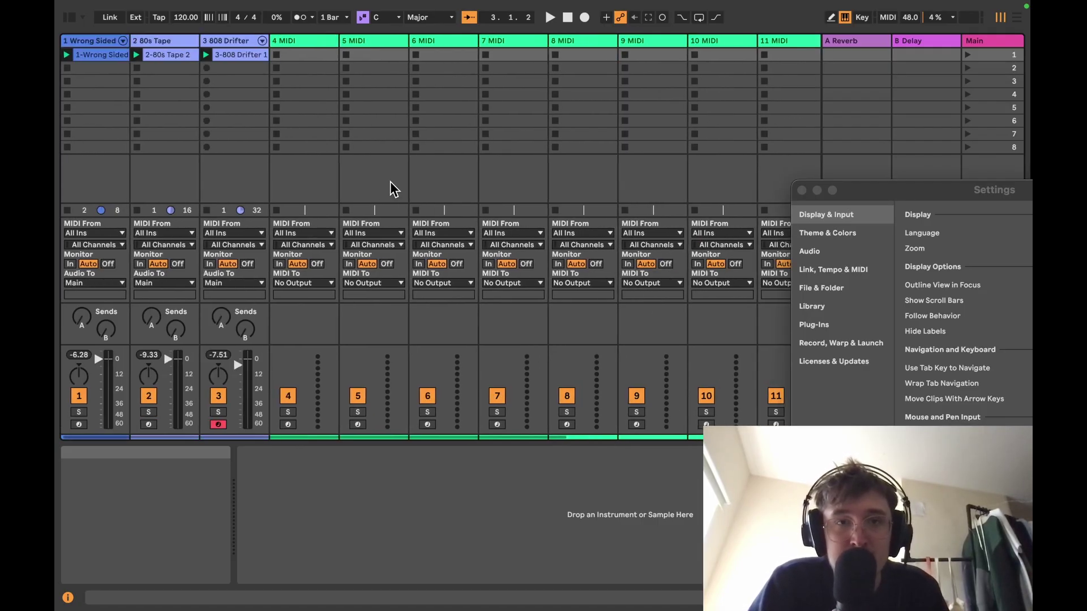
scroll(391, 182, right, 10)
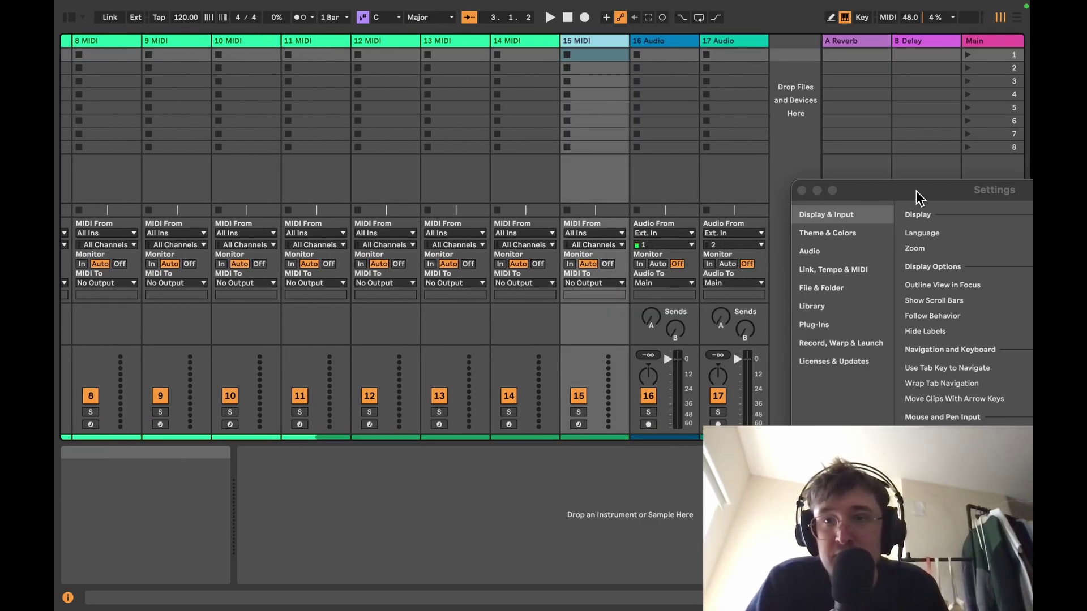
drag(915, 198, 374, 90)
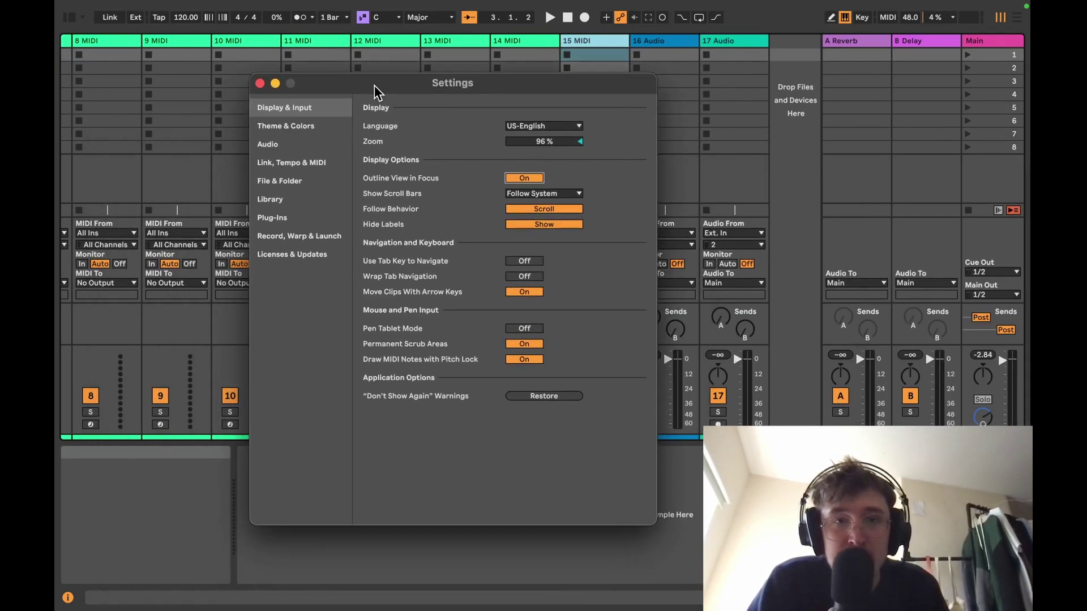
click(513, 195)
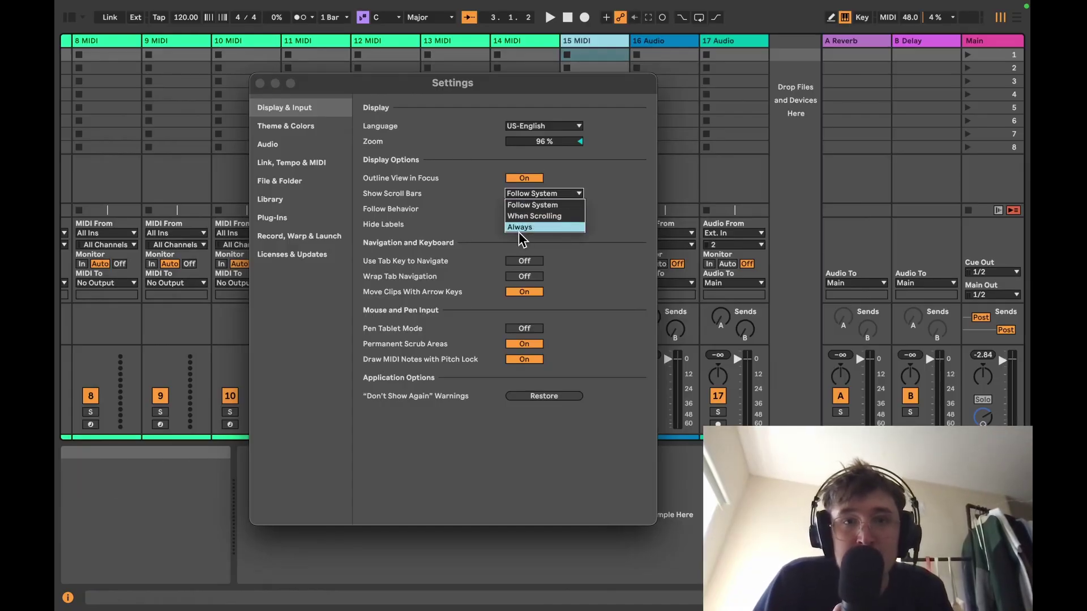
click(520, 229)
Move the Settings window aside and use the permanent horizontal scroll bar to return to the first session tracks
drag(346, 80, 843, 117)
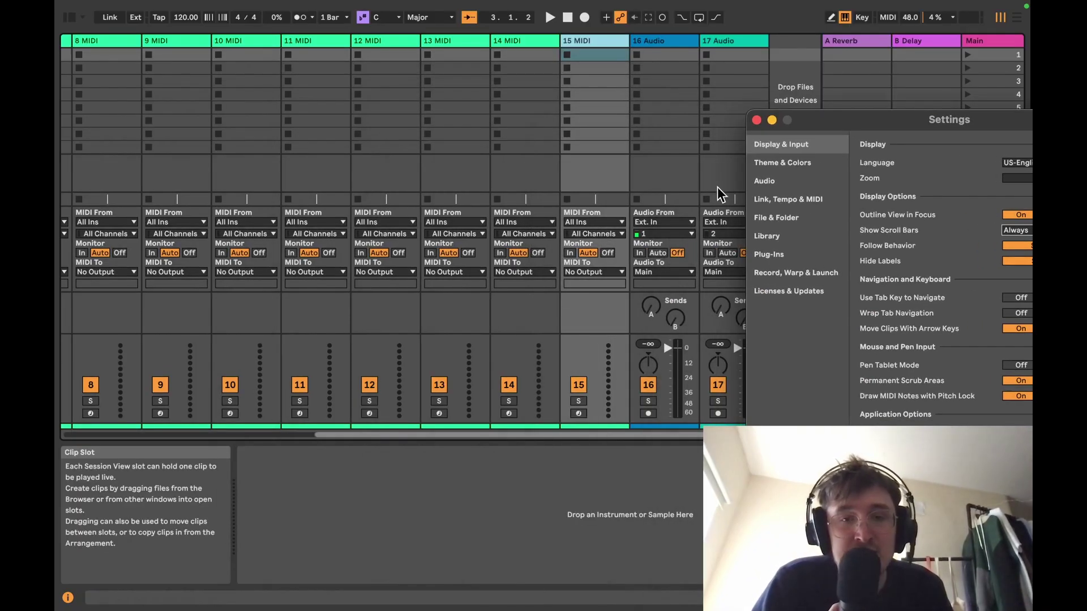
click(505, 440)
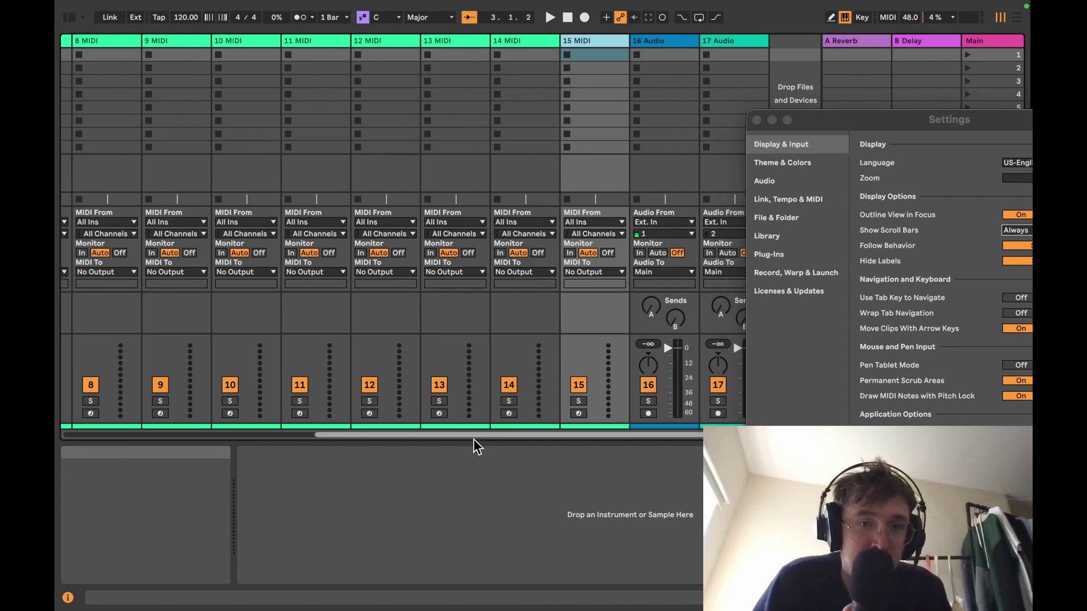
drag(437, 435, 164, 405)
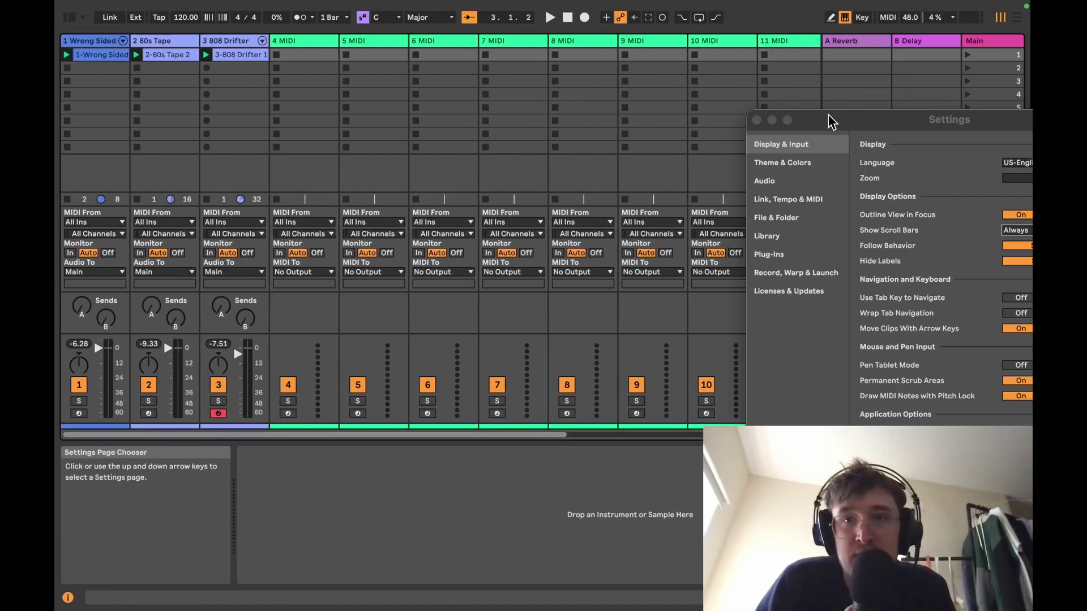
Bring the Settings window back, set Show Scroll Bars to When Scrolling and test it across the session tracks
drag(836, 116, 490, 58)
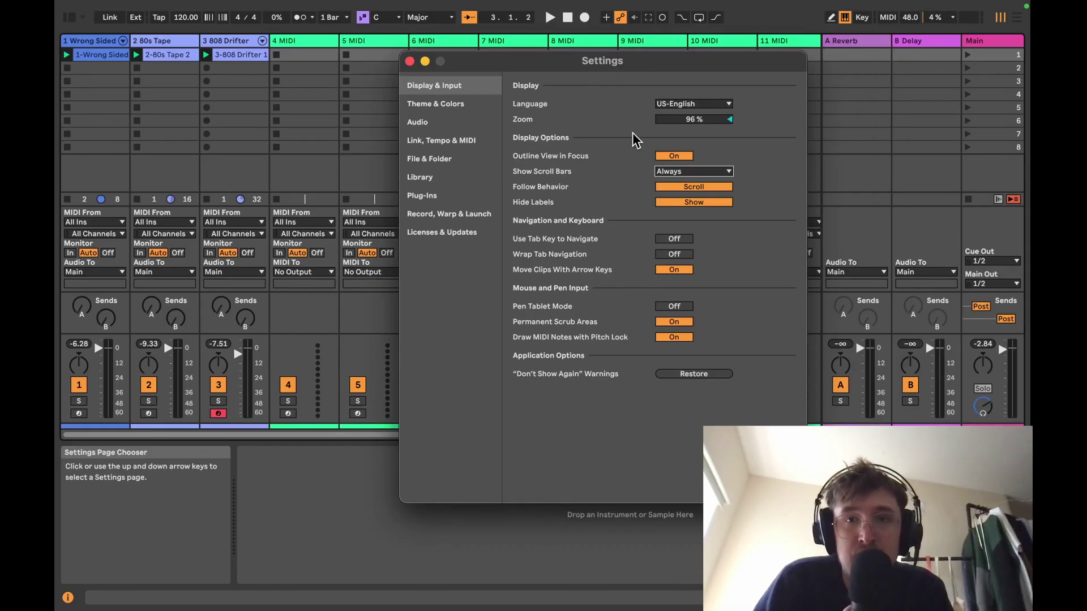
click(679, 170)
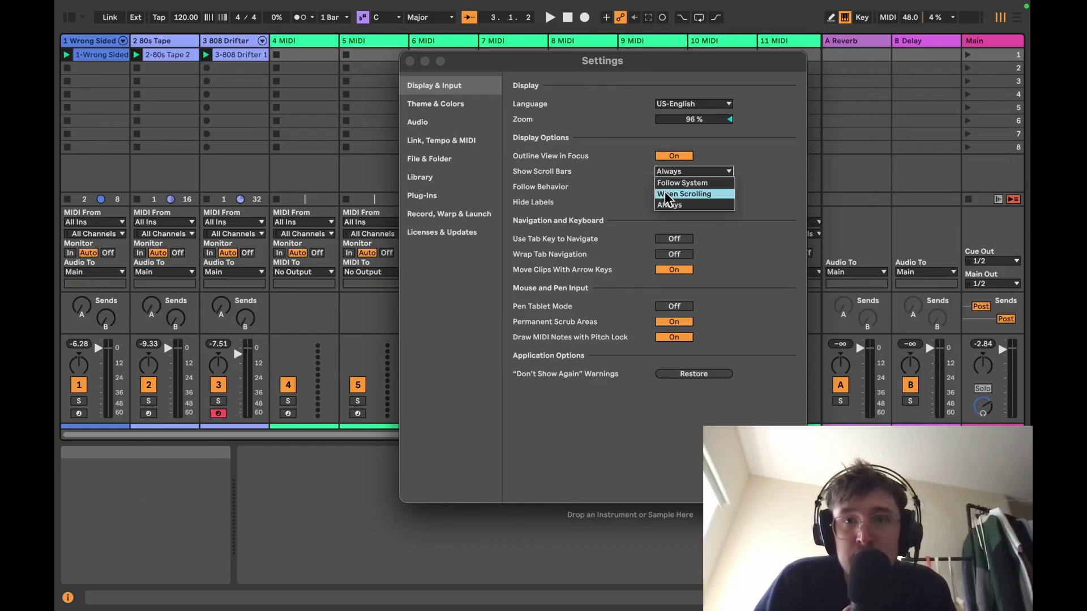
click(667, 194)
scroll(291, 318, right, 5)
scroll(291, 322, left, 5)
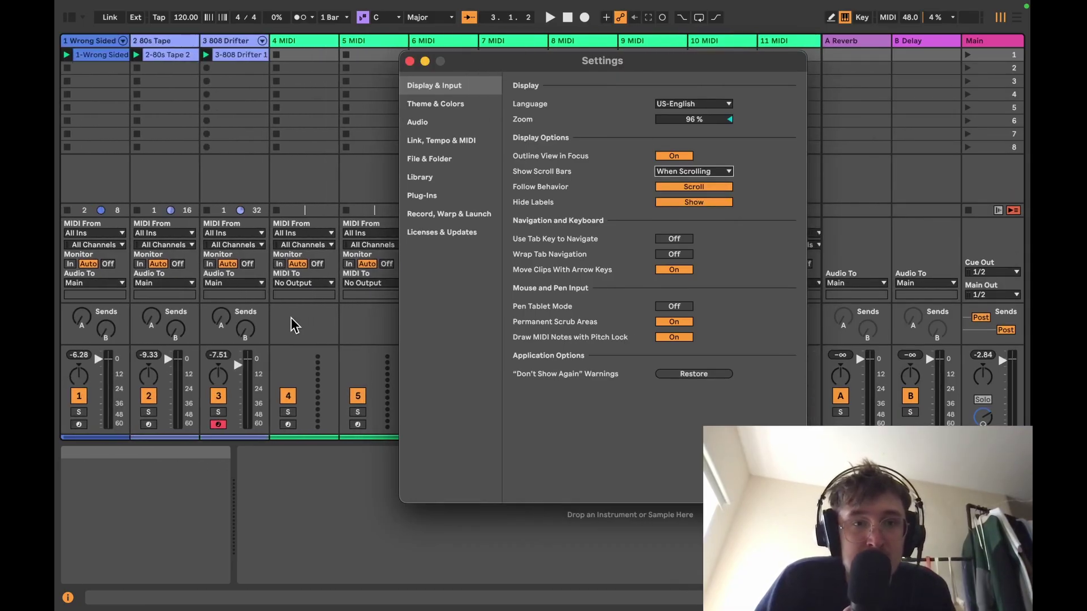
scroll(291, 322, right, 5)
scroll(291, 323, left, 5)
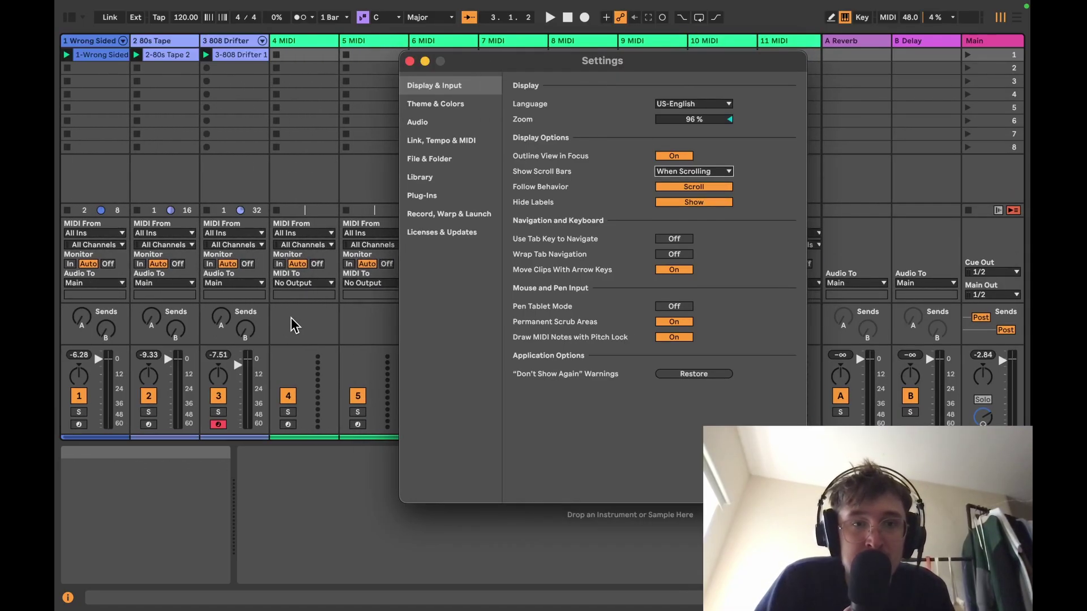
Set Show Scroll Bars to Follow System and test the scroll bar across the session tracks
click(665, 171)
click(669, 183)
scroll(163, 386, right, 3)
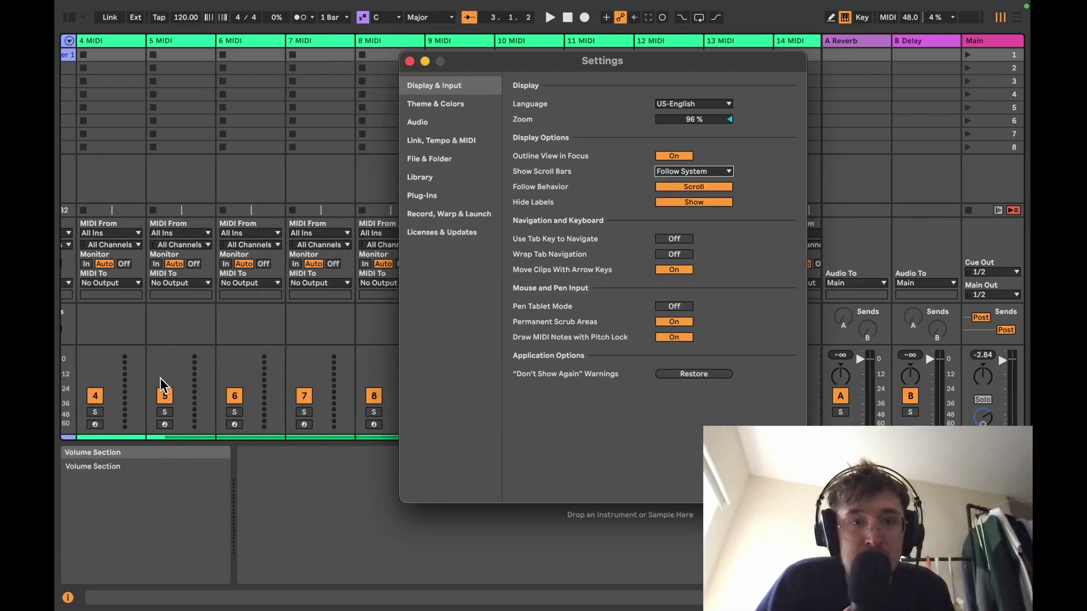
click(264, 444)
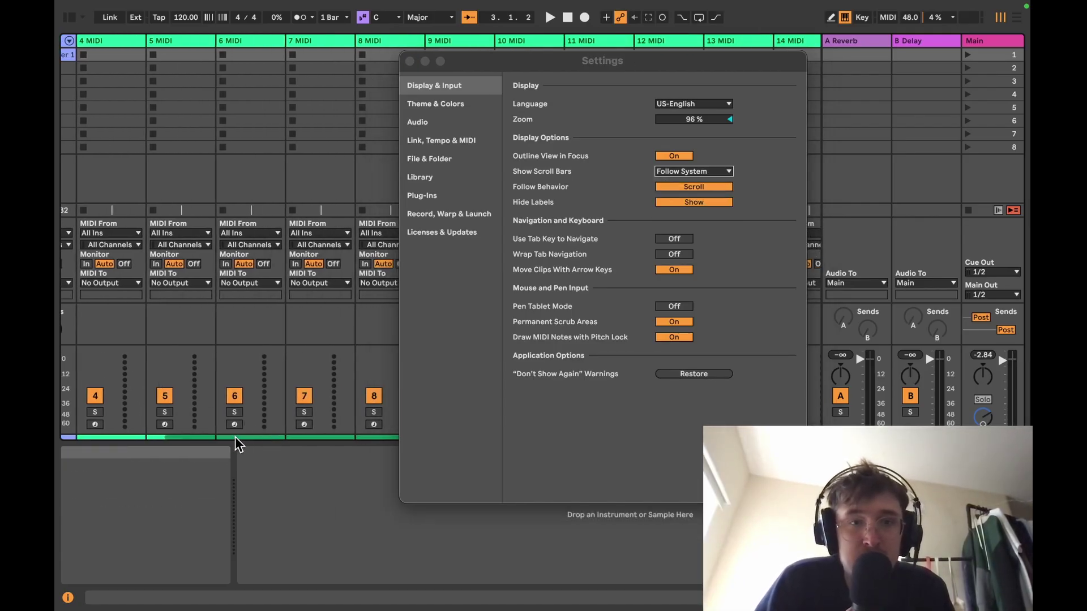
scroll(238, 444, right, 3)
scroll(102, 316, left, 5)
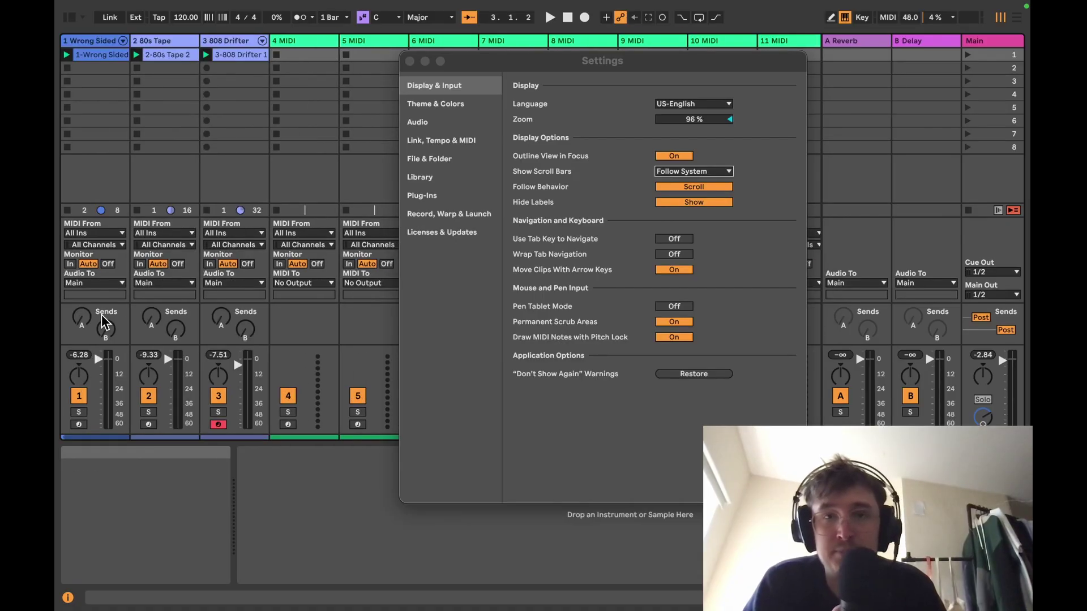
Review the Follow Behavior setting and the Follow switch it controls, leaving the Settings window closed
click(585, 190)
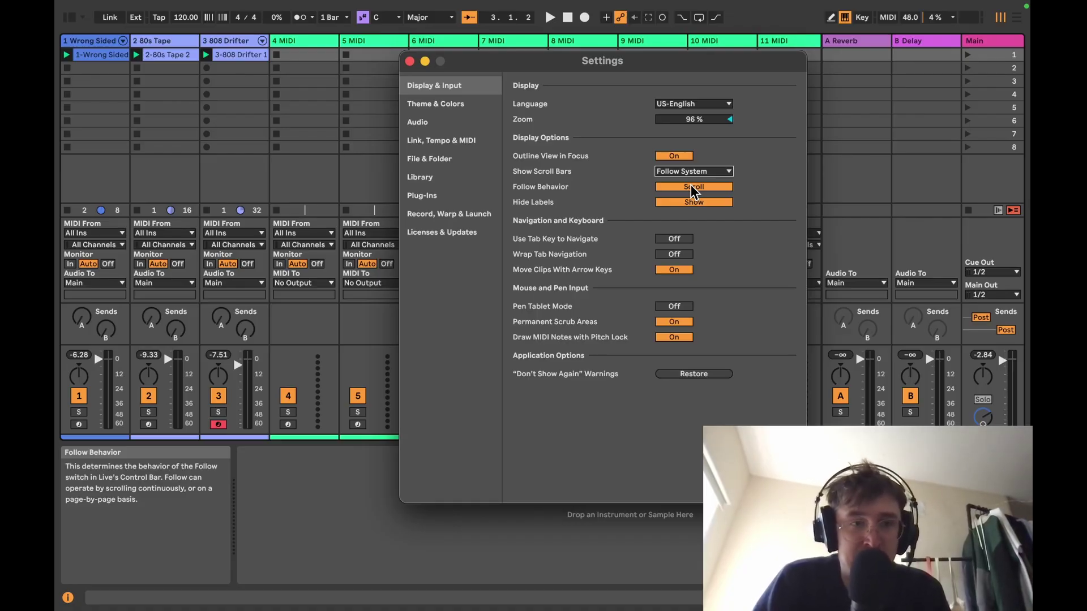
drag(492, 65, 492, 176)
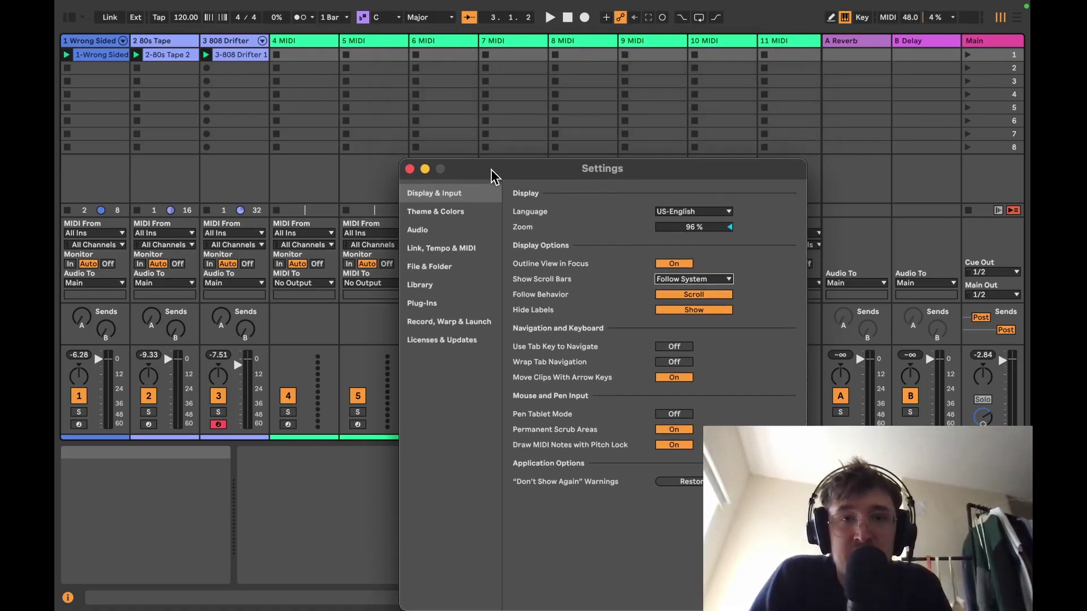
click(410, 170)
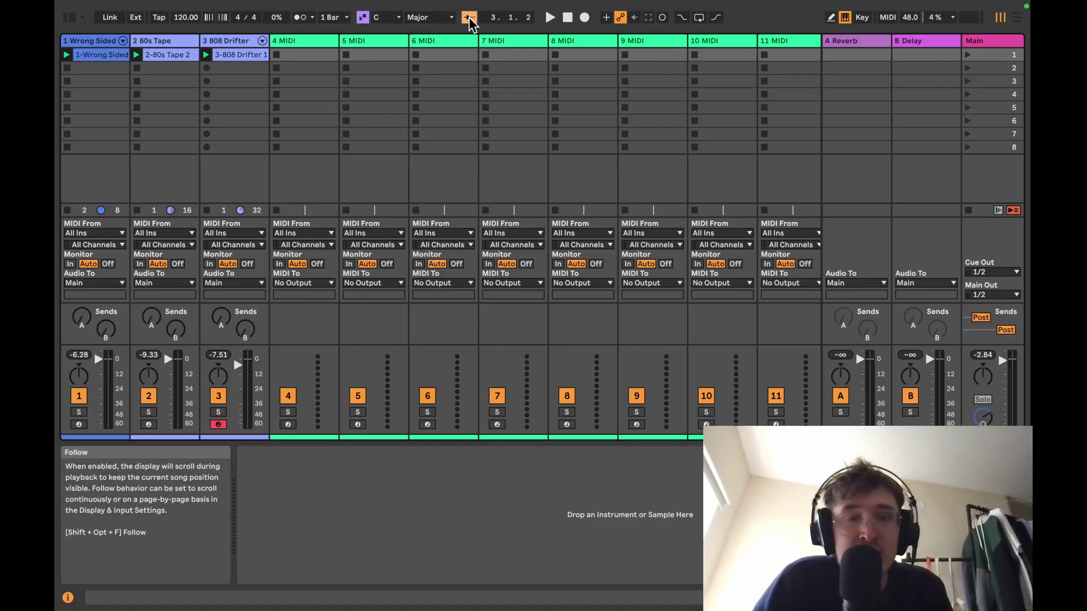
key(super+comma)
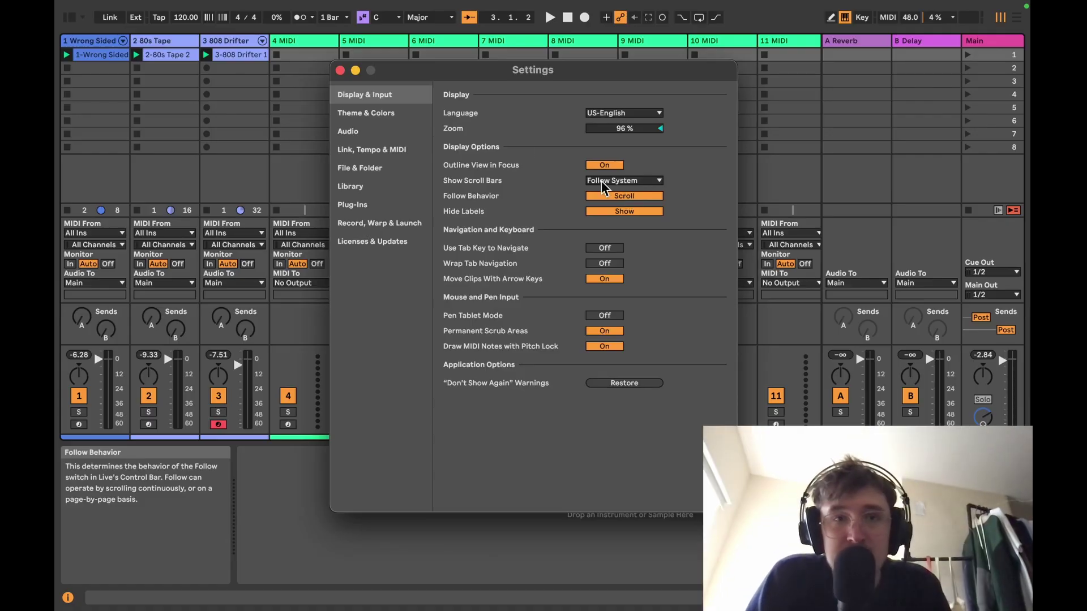
click(340, 70)
Solo the 2 80s Tape track and open its 2-80s Tape 2 clip in the Clip View
click(111, 55)
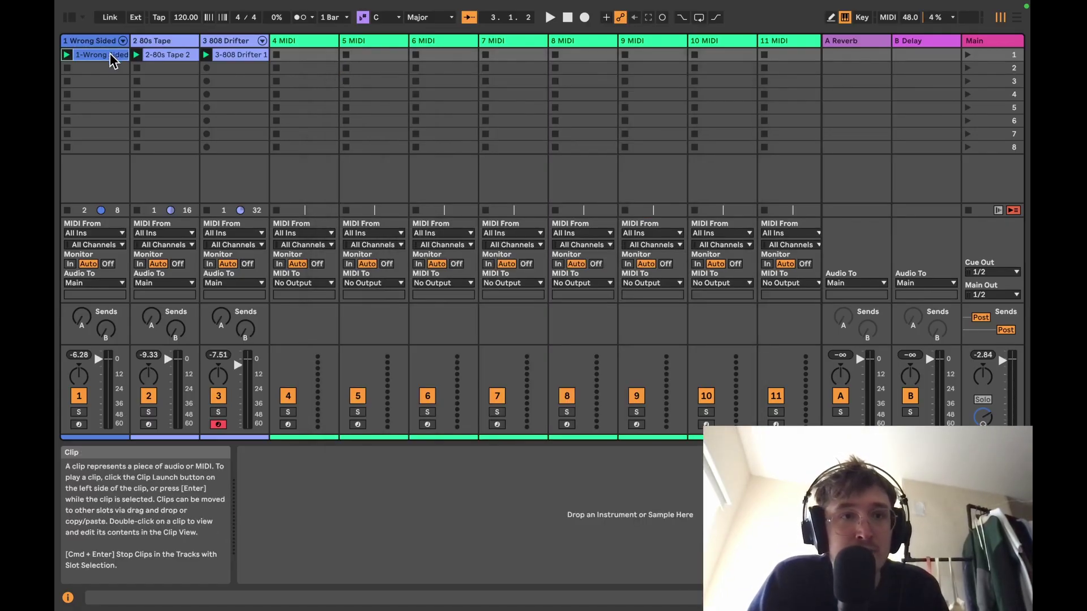
click(78, 413)
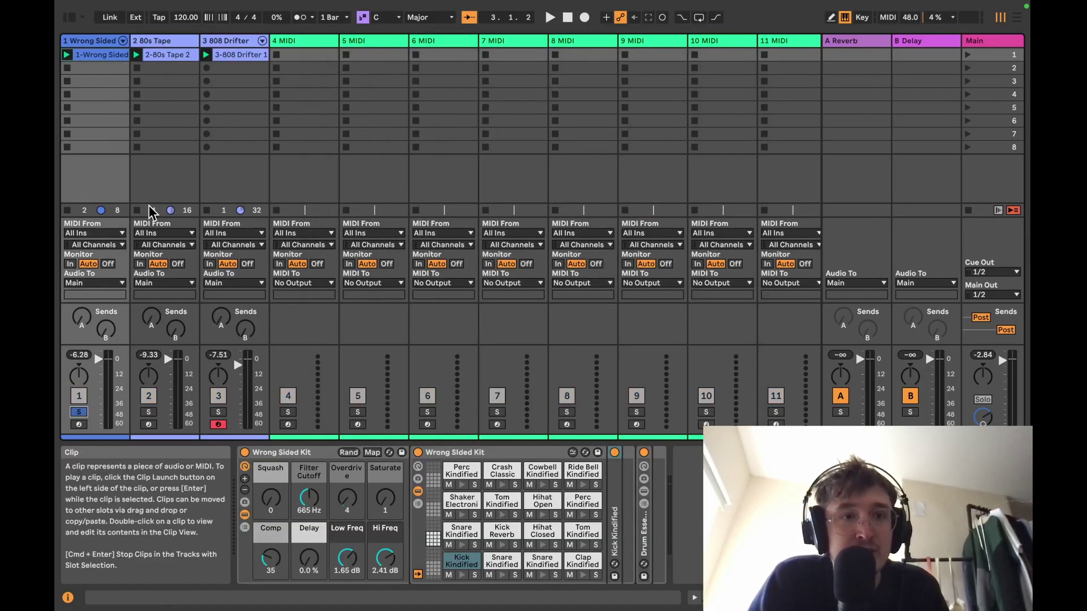
click(148, 412)
click(164, 54)
double_click(164, 54)
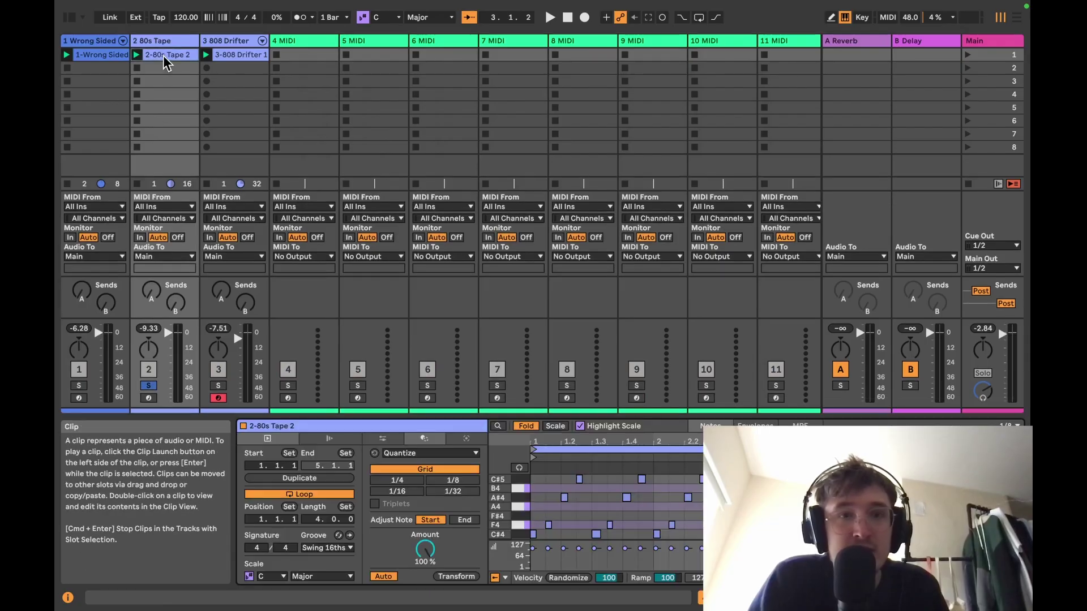
Play the 2-80s Tape 2 clip in an enlarged Clip View, zoomed in on the notes, to examine the Follow scrolling
key(space)
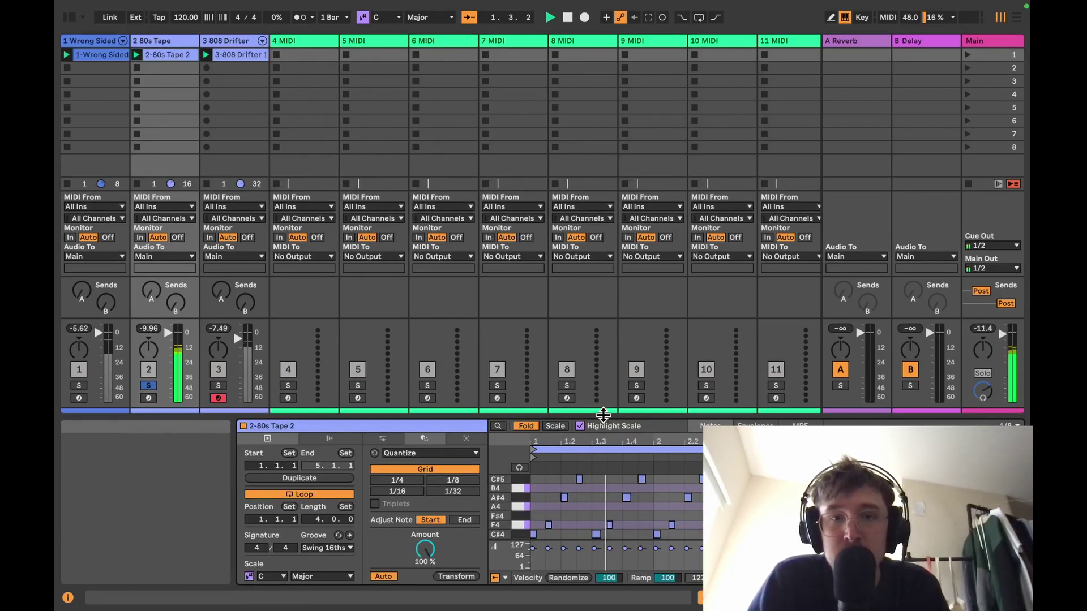
drag(606, 416, 606, 165)
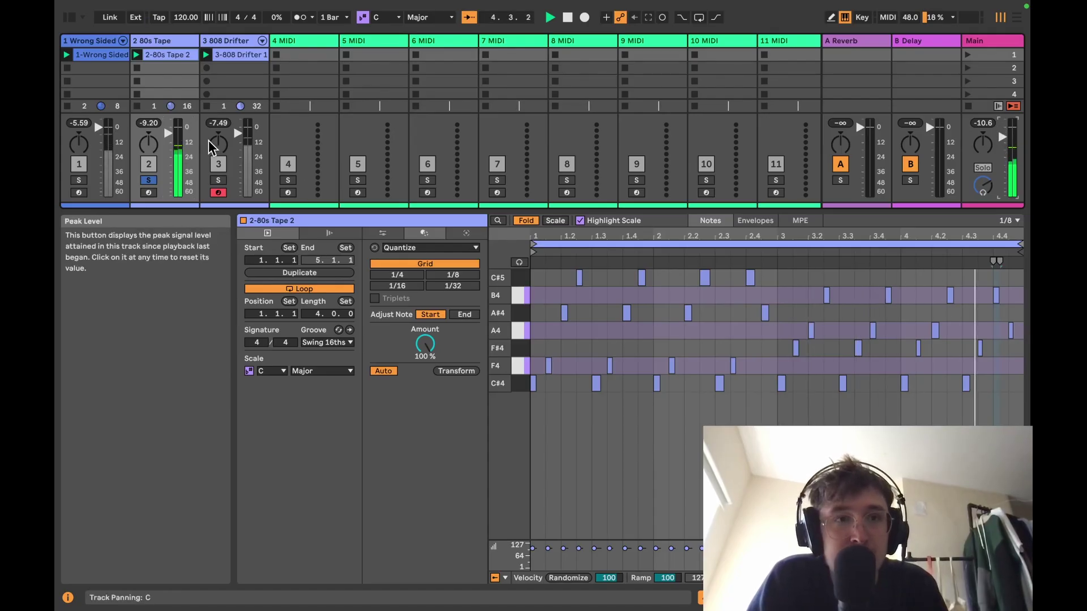
scroll(615, 458, up, 5)
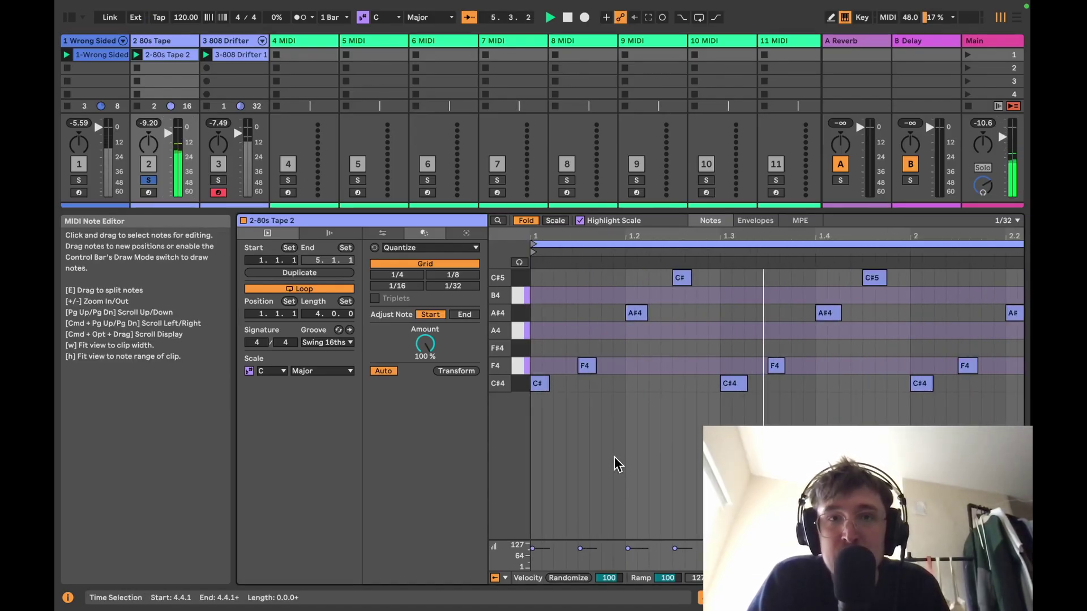
click(468, 17)
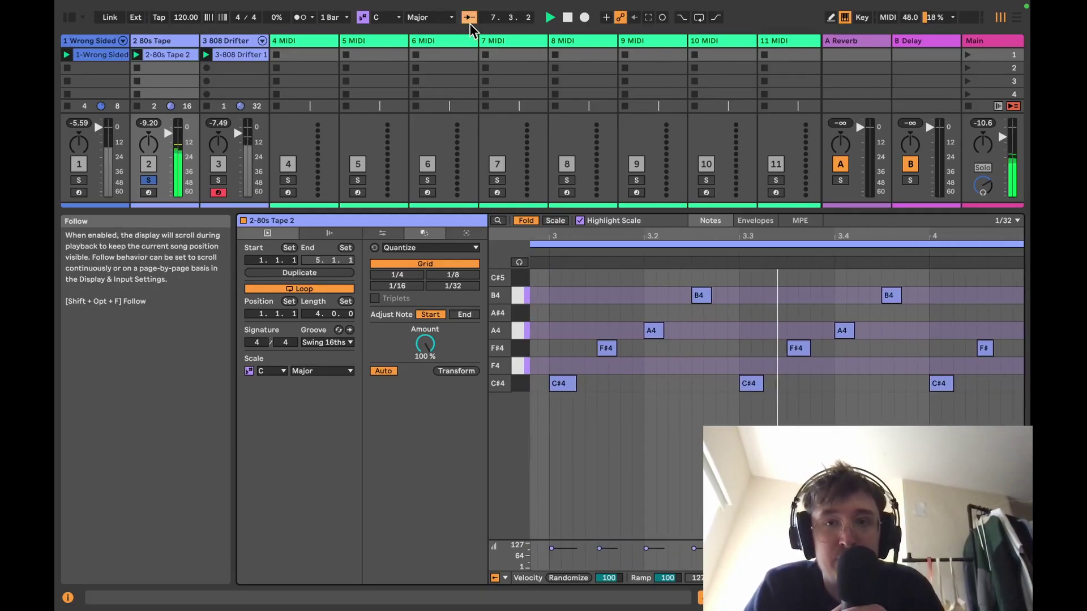
click(724, 411)
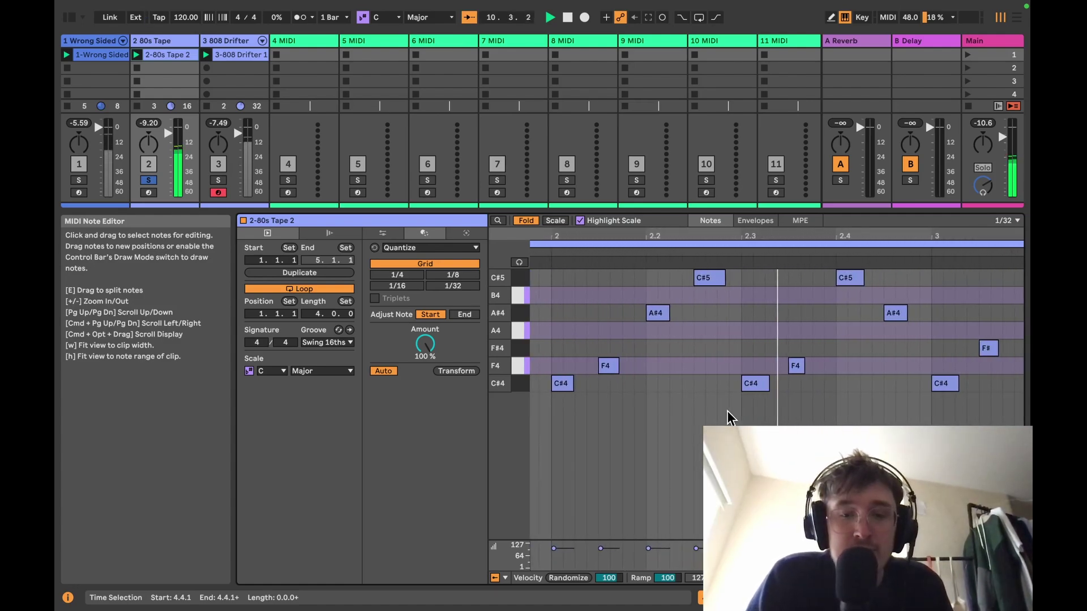
Set Follow Behavior to Page and replay the 2-80s Tape 2 clip at different note editor zoom levels to test it
key(super+comma)
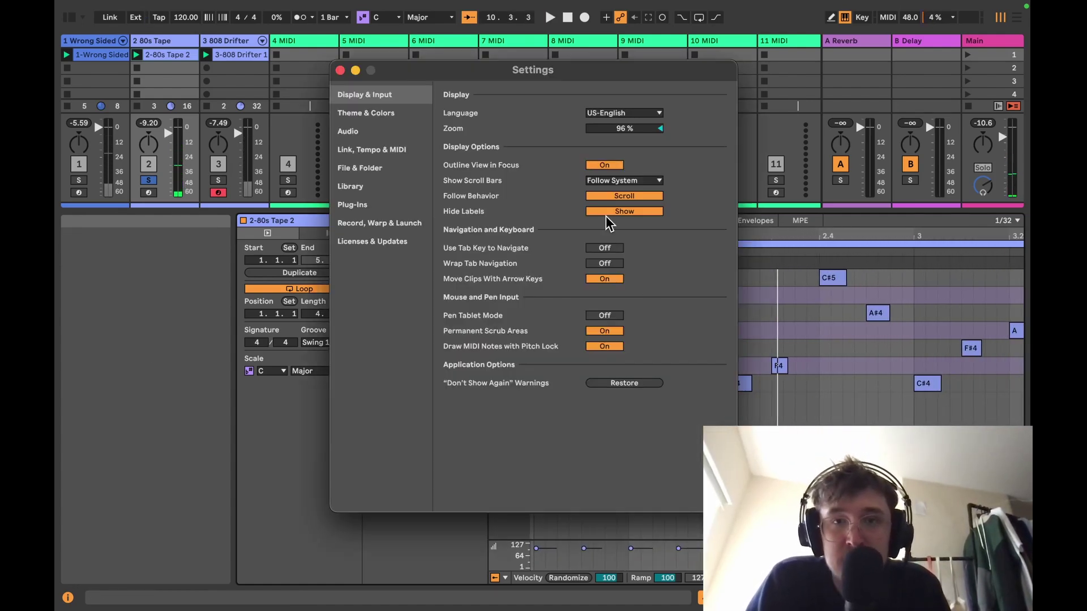
click(601, 198)
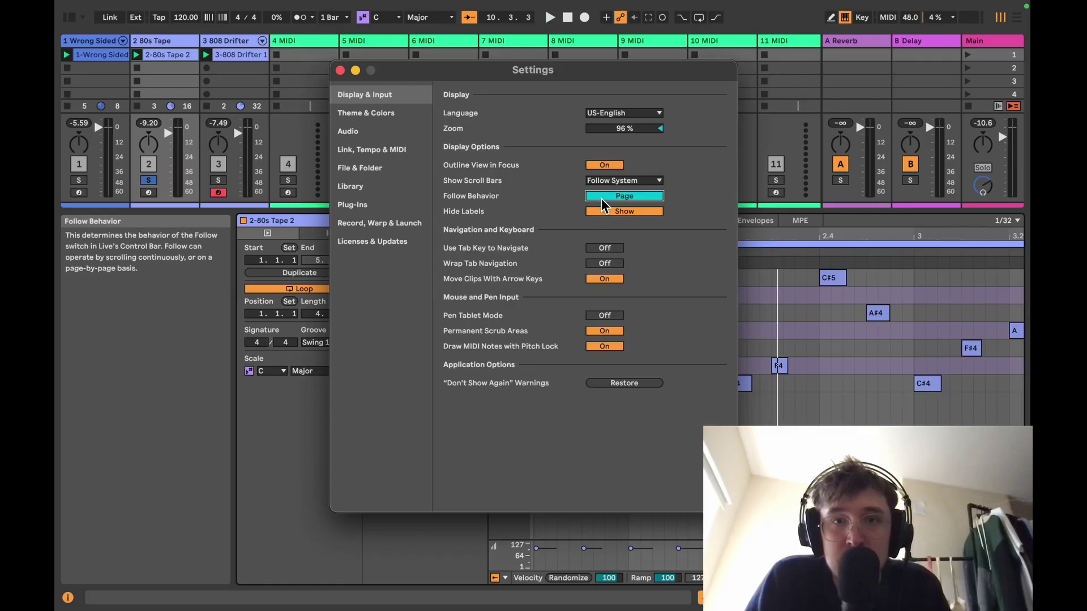
click(340, 70)
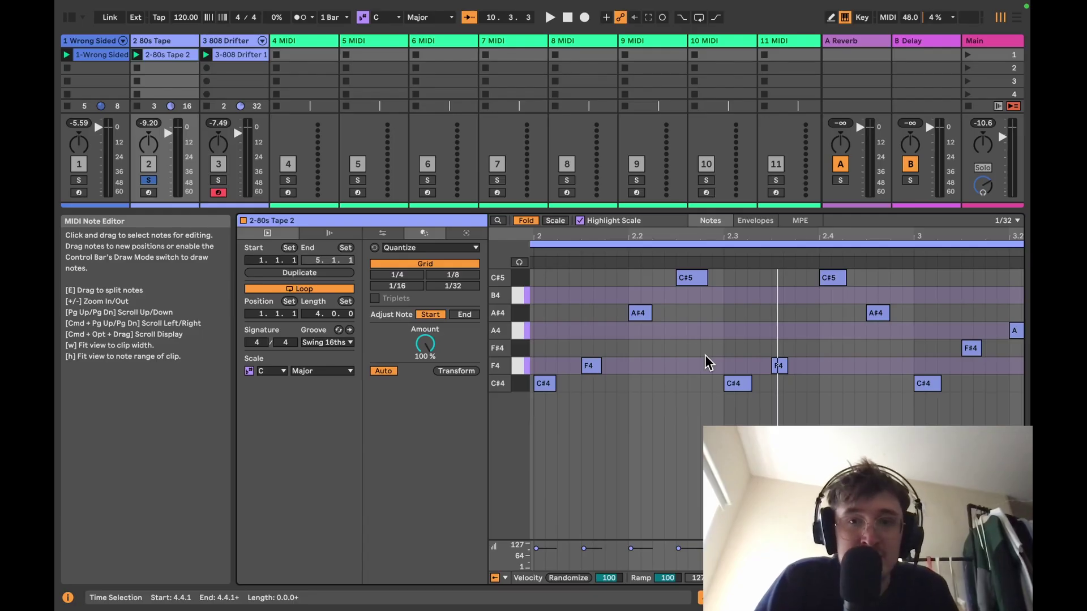
key(minus)
key(space)
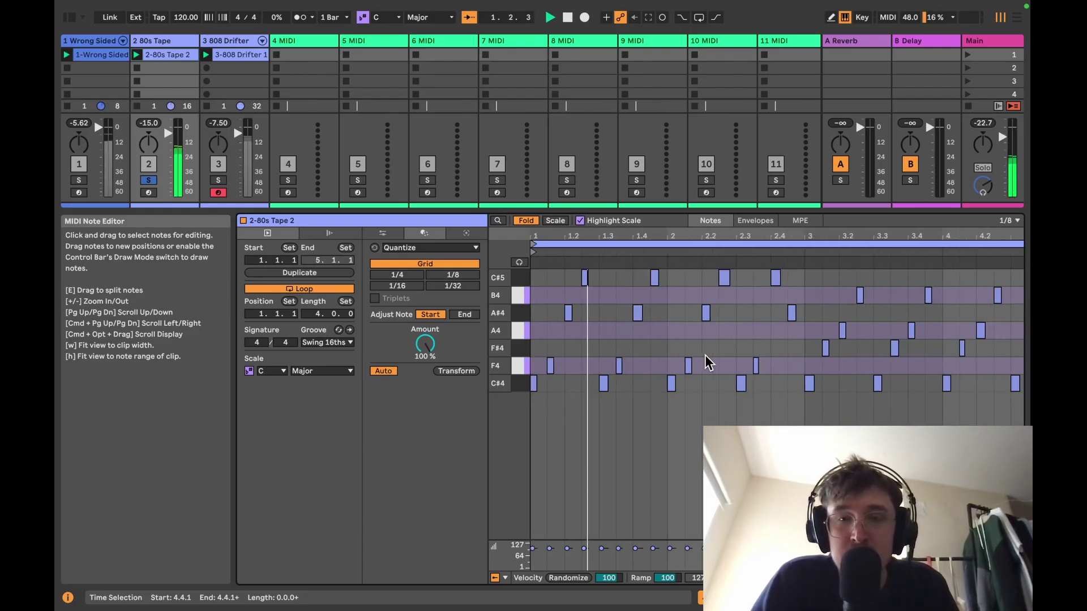
key(plus)
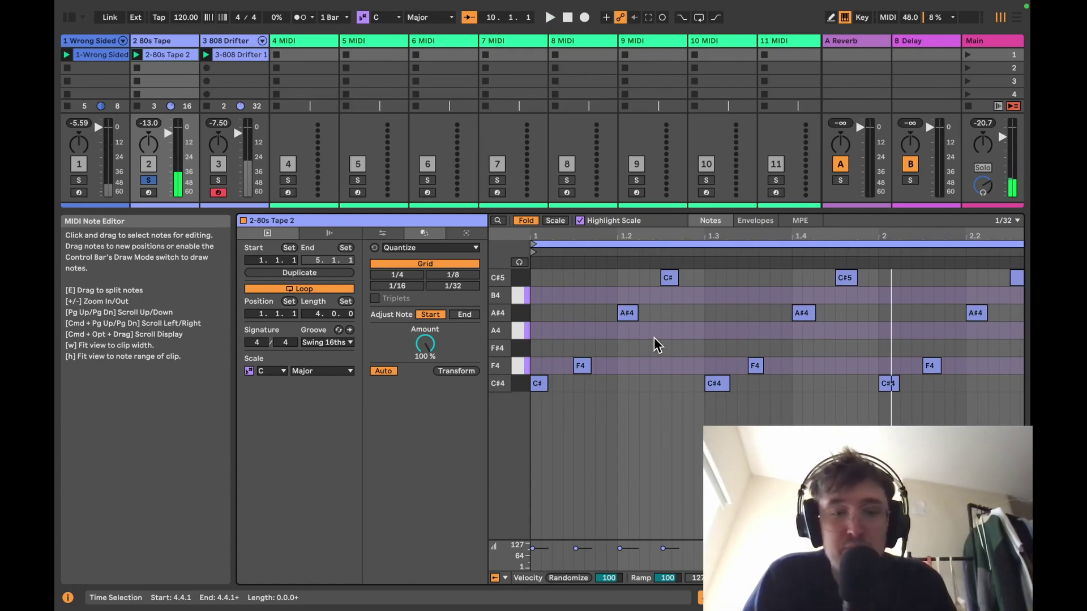
Reopen the Settings window and set Follow Behavior back to Scroll
key(super+comma)
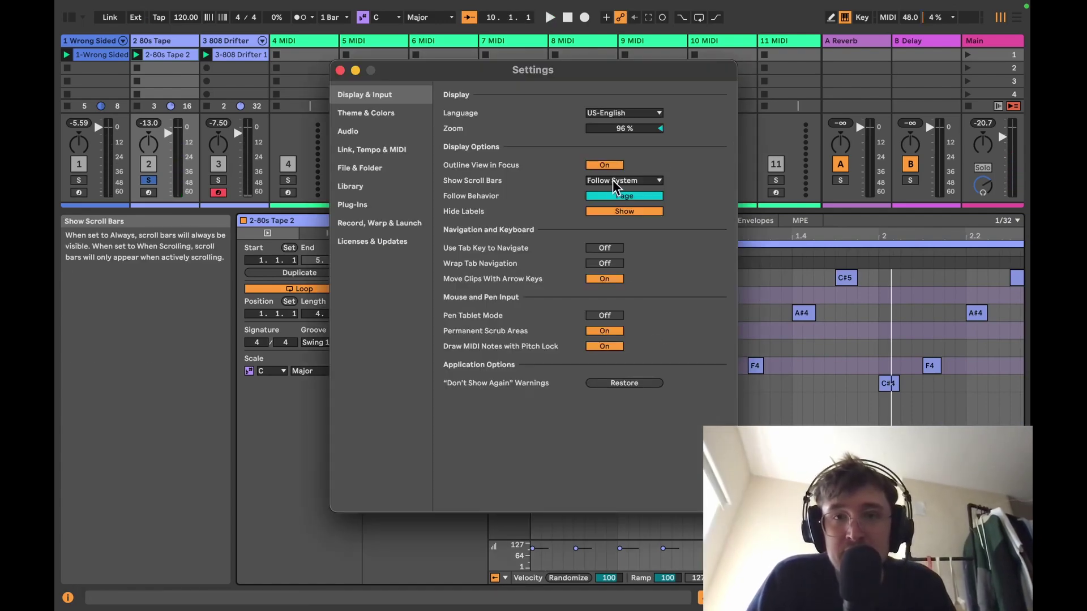
click(616, 196)
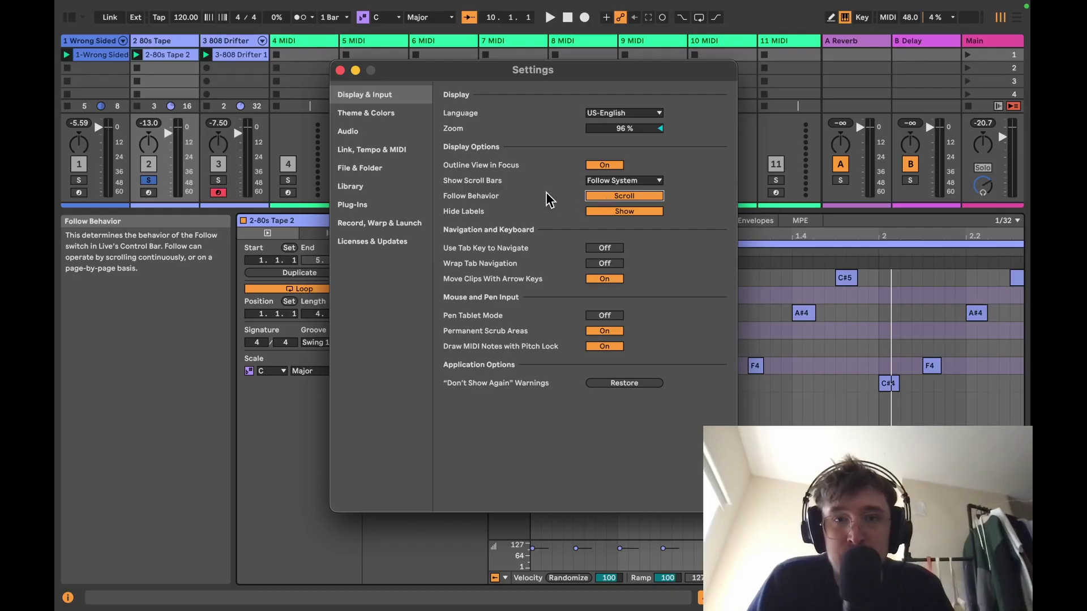
click(534, 199)
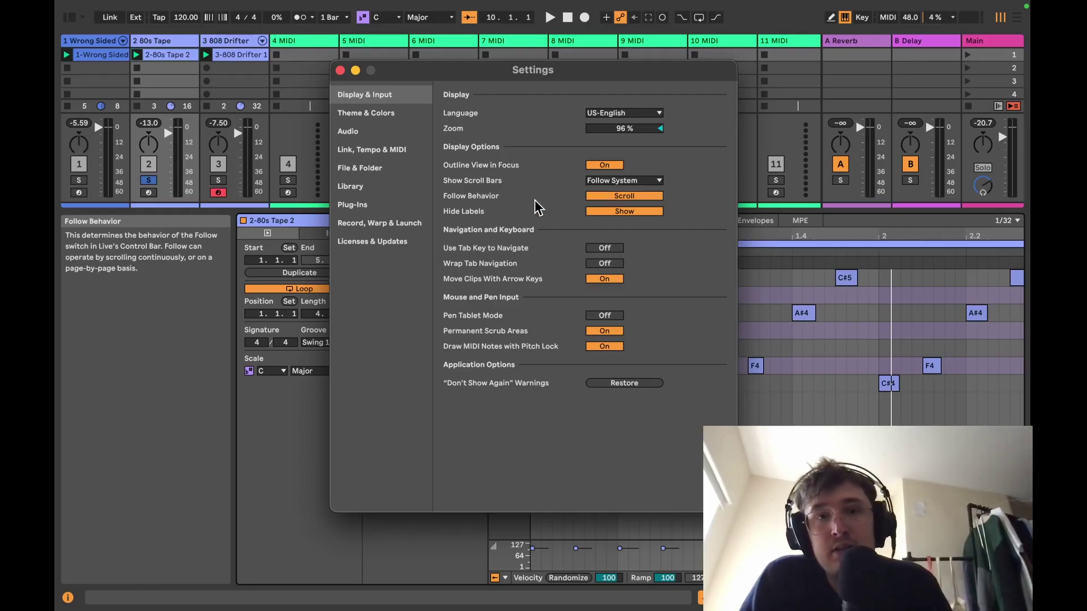
Move the Settings window off the first tracks and switch Hide Labels between Hide and Show to compare the mixer labels
drag(408, 74, 577, 167)
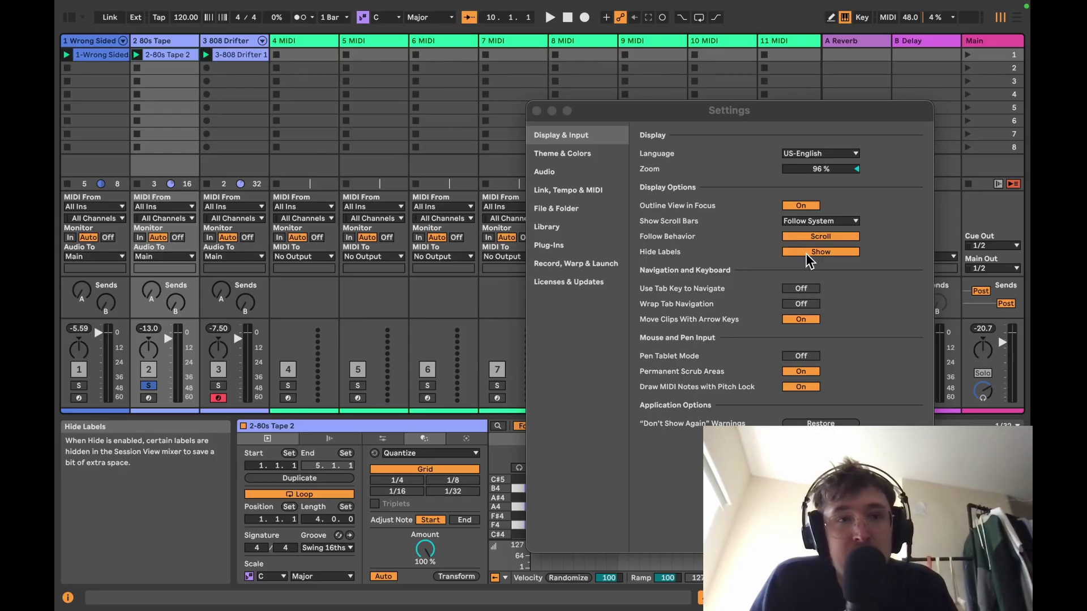
click(810, 254)
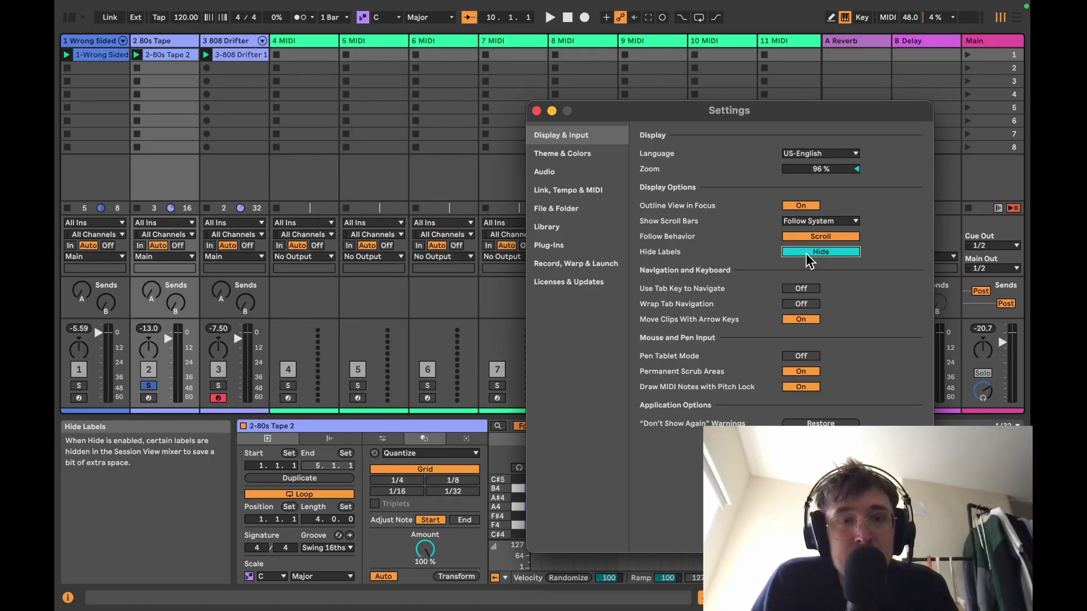
click(808, 255)
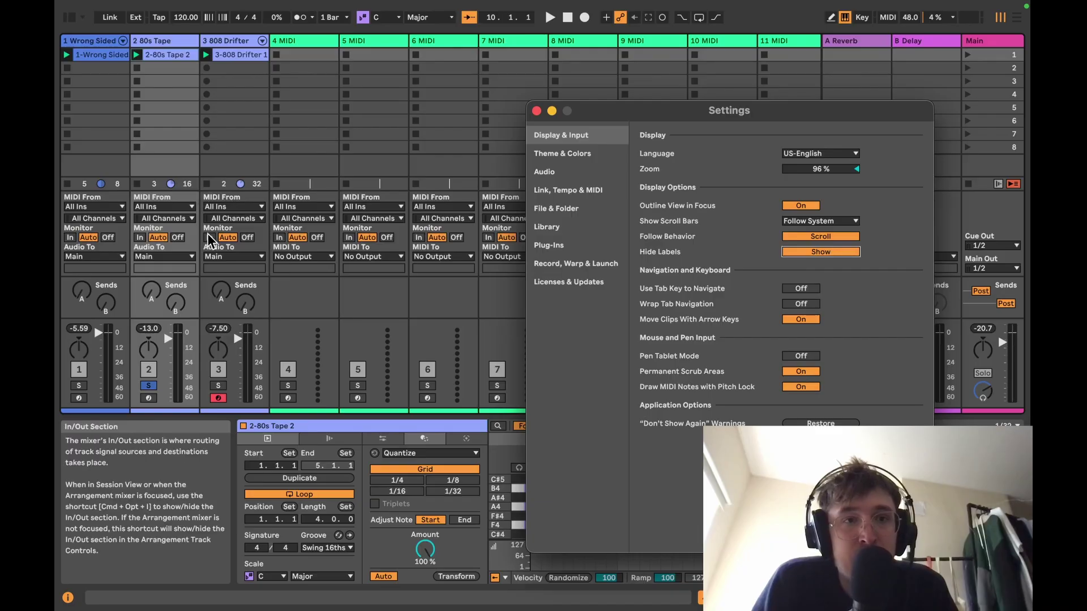
click(793, 252)
click(797, 255)
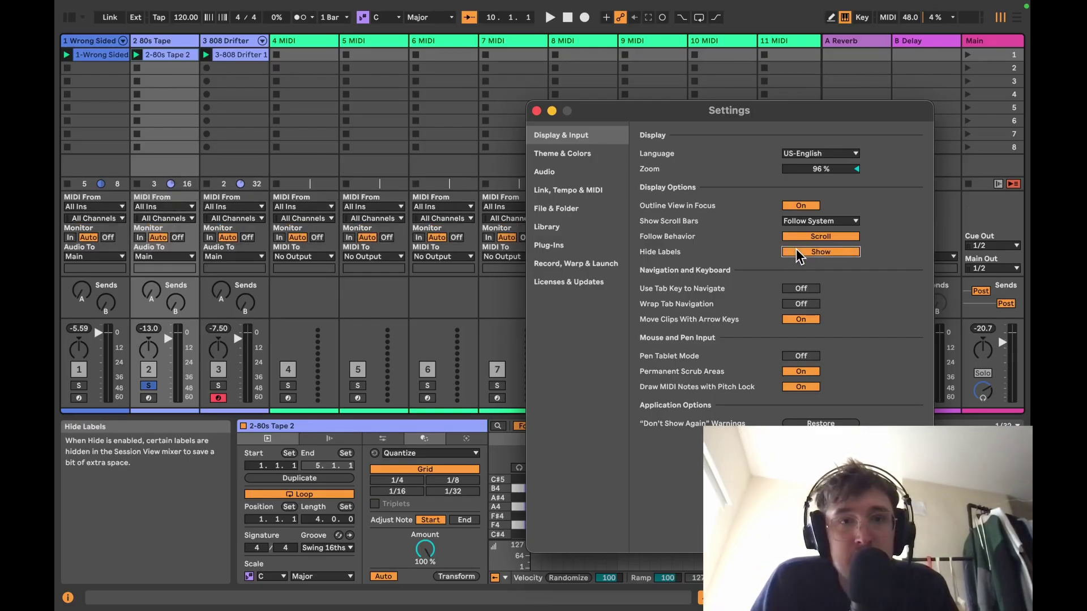
click(797, 252)
click(797, 252)
click(797, 252)
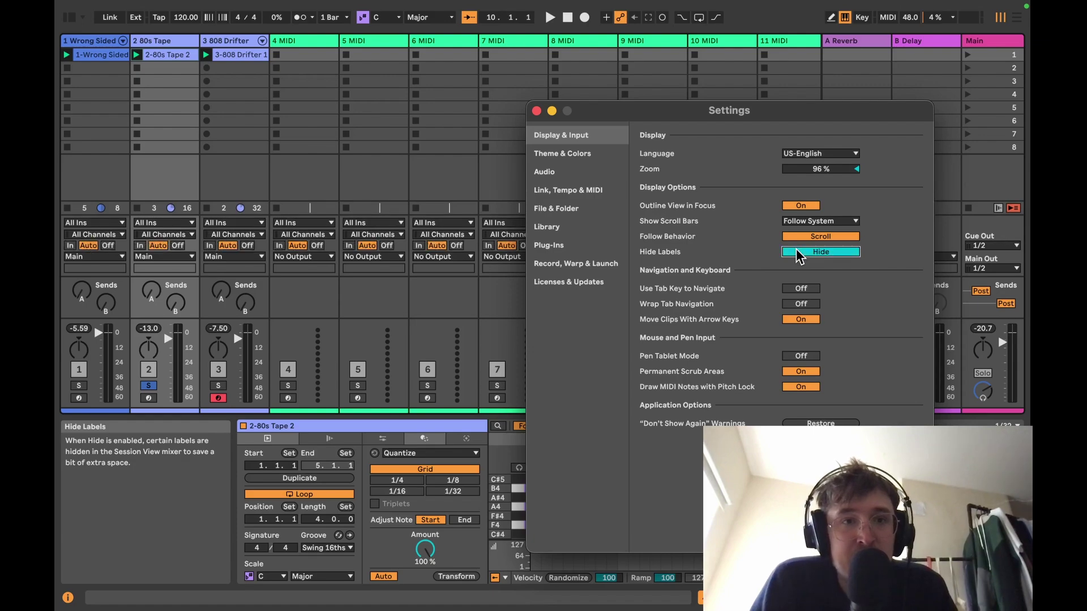
click(798, 253)
Move the Settings window below the clip slots and set Hide Labels to Hide
drag(643, 113, 592, 297)
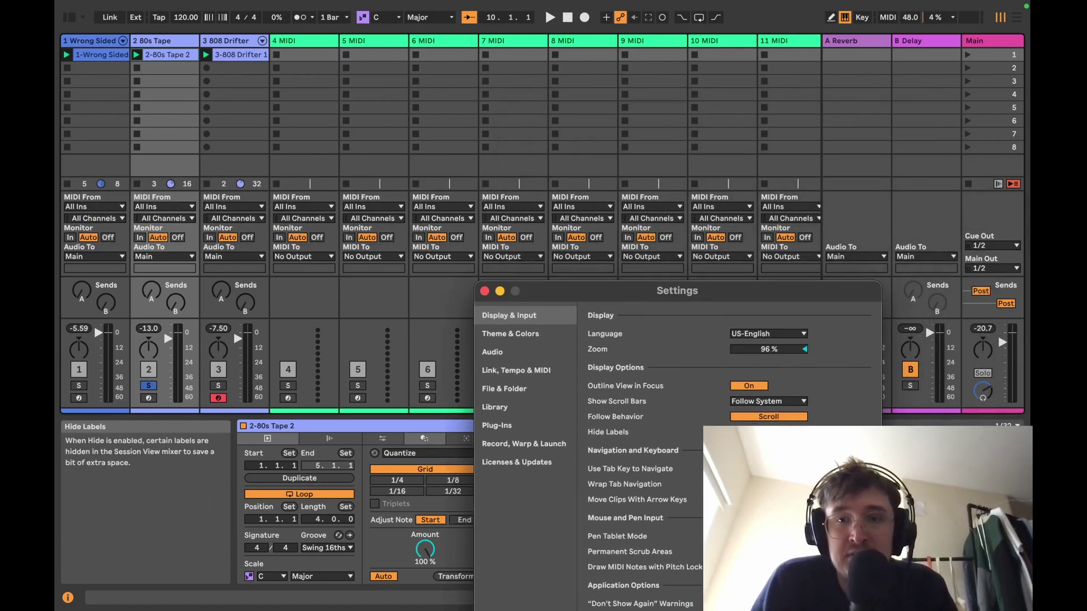
click(748, 433)
click(748, 432)
click(748, 433)
click(748, 432)
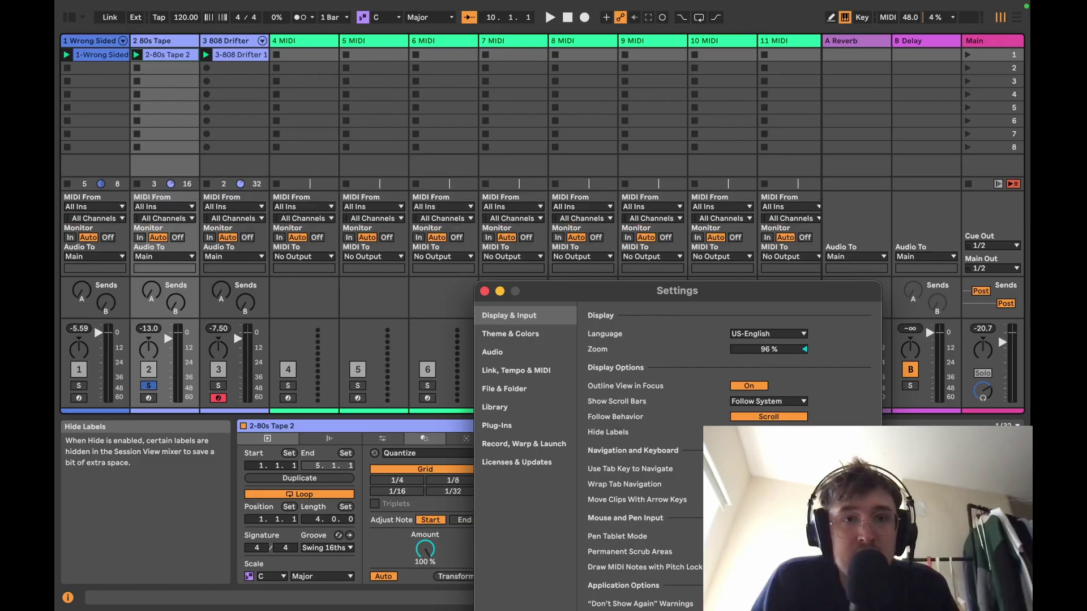
click(747, 433)
Create an empty clip in scene 2 of the 3 808 Drifter track and duplicate it down to scene 11
double_click(230, 68)
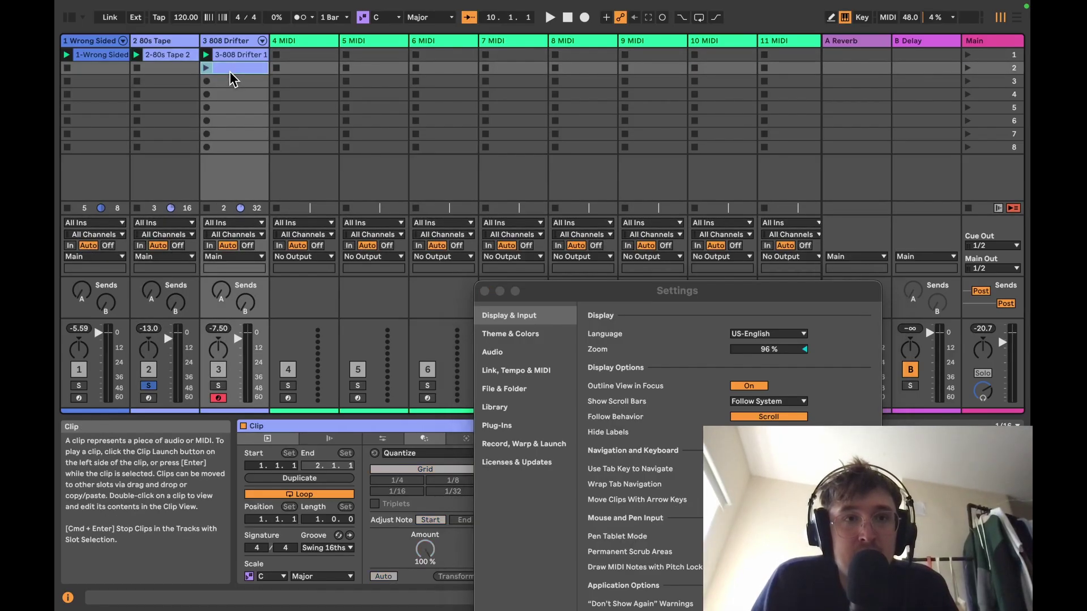
key(super+d)
key(super+d)
key(super+d)
key(super+d)
key(super+d)
key(super+d)
key(super+d)
key(super+d)
key(super+d)
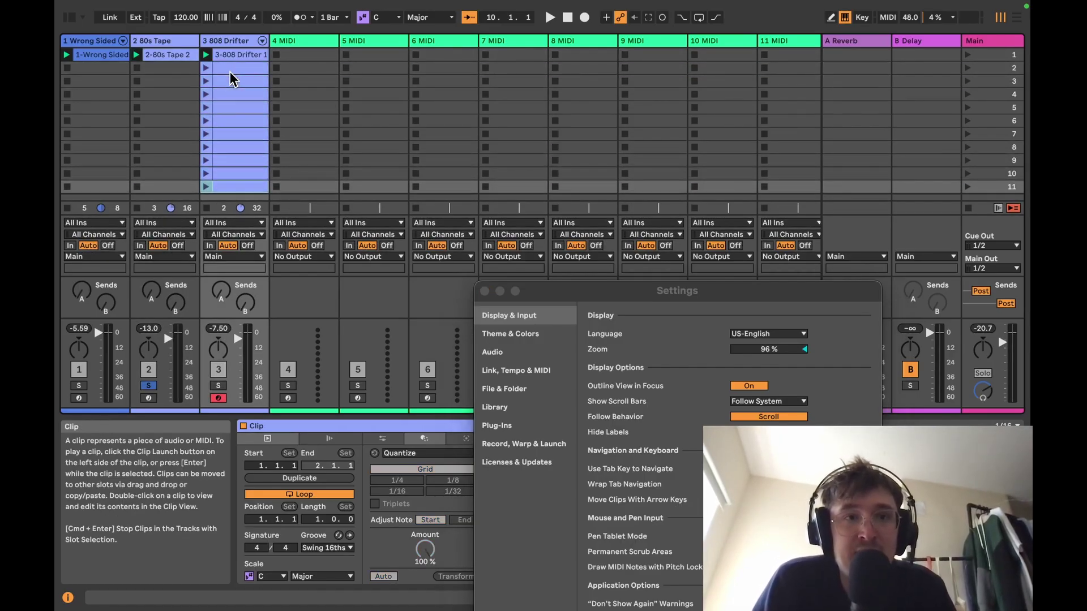
Toggle Hide Labels again to compare the clip slot space, leaving it at Hide, and move the Settings window back up
click(747, 433)
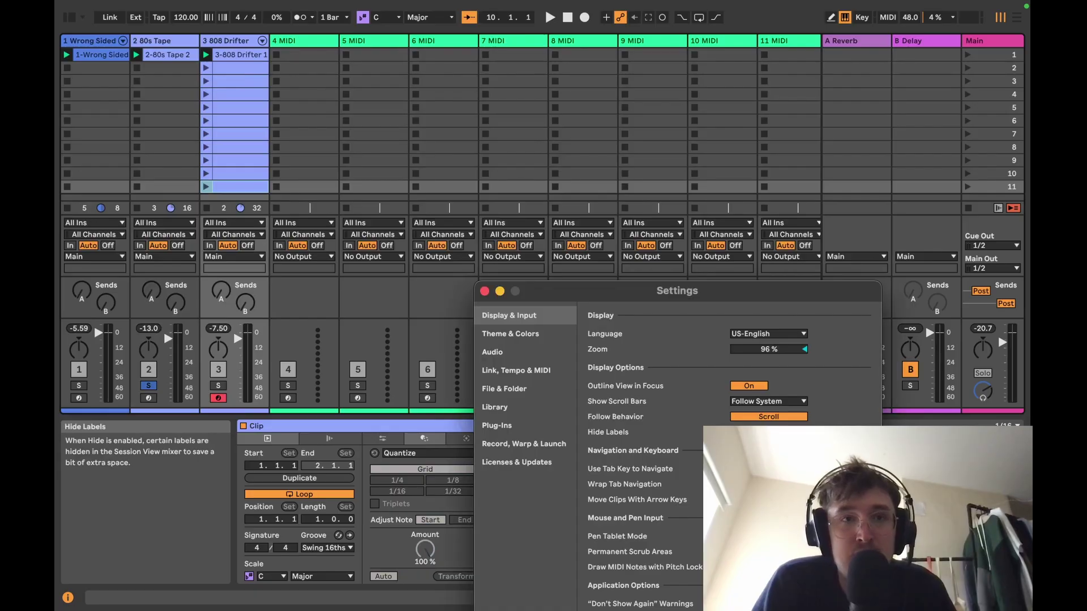
click(747, 432)
click(747, 432)
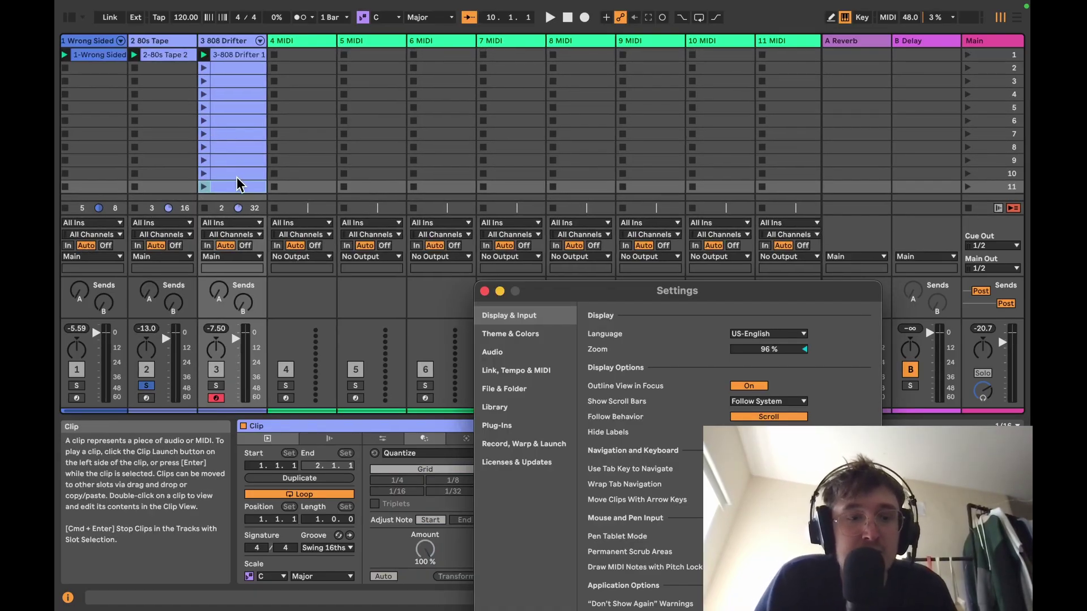
drag(606, 294, 527, 87)
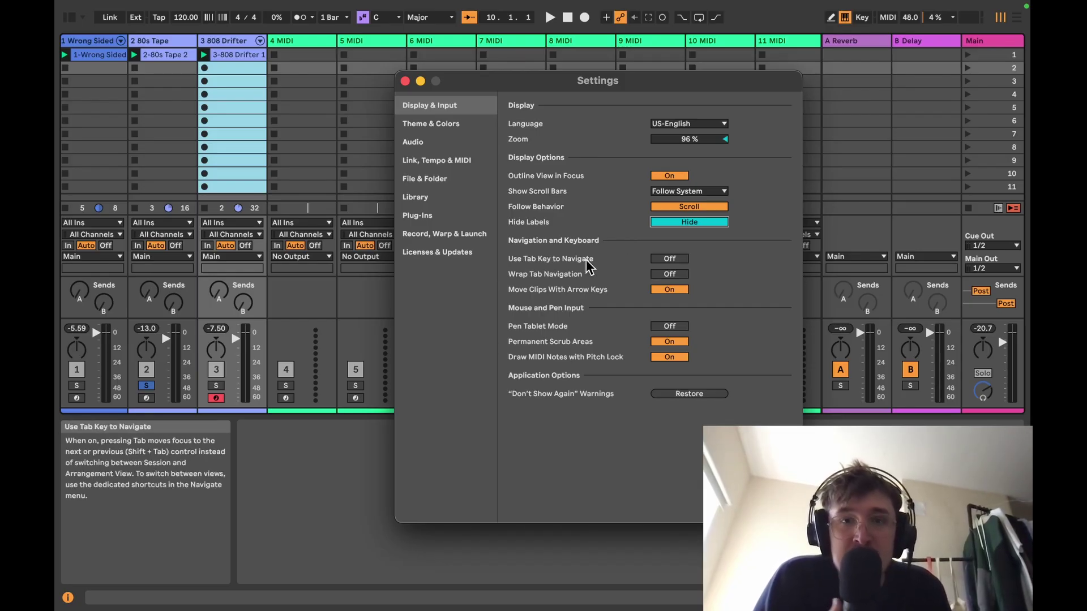
Close the Settings window, select the 4 MIDI track and switch repeatedly between Session View and Arrangement View
click(405, 81)
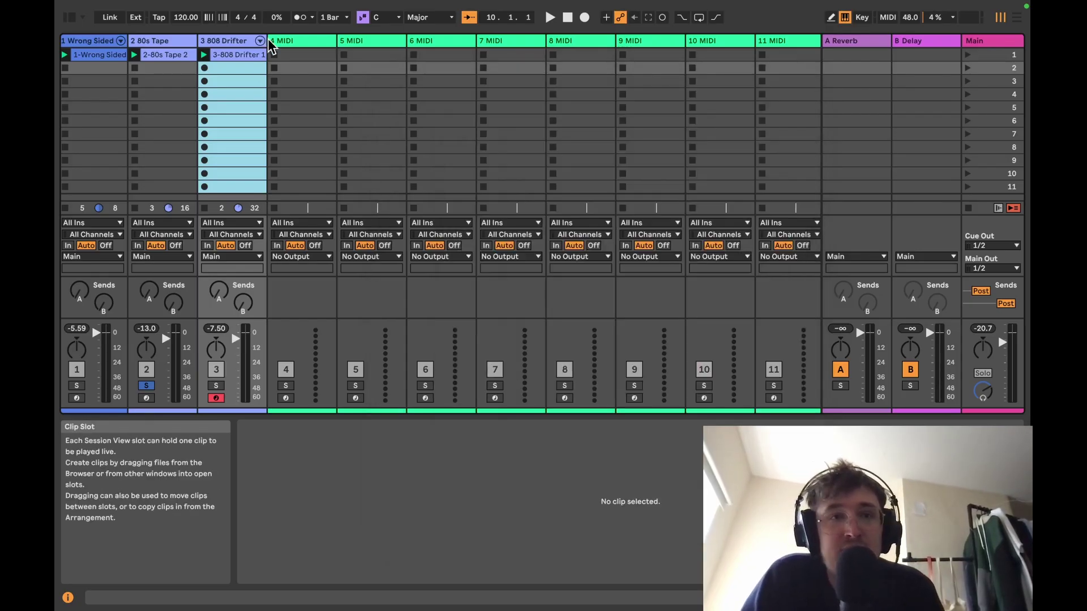
click(286, 43)
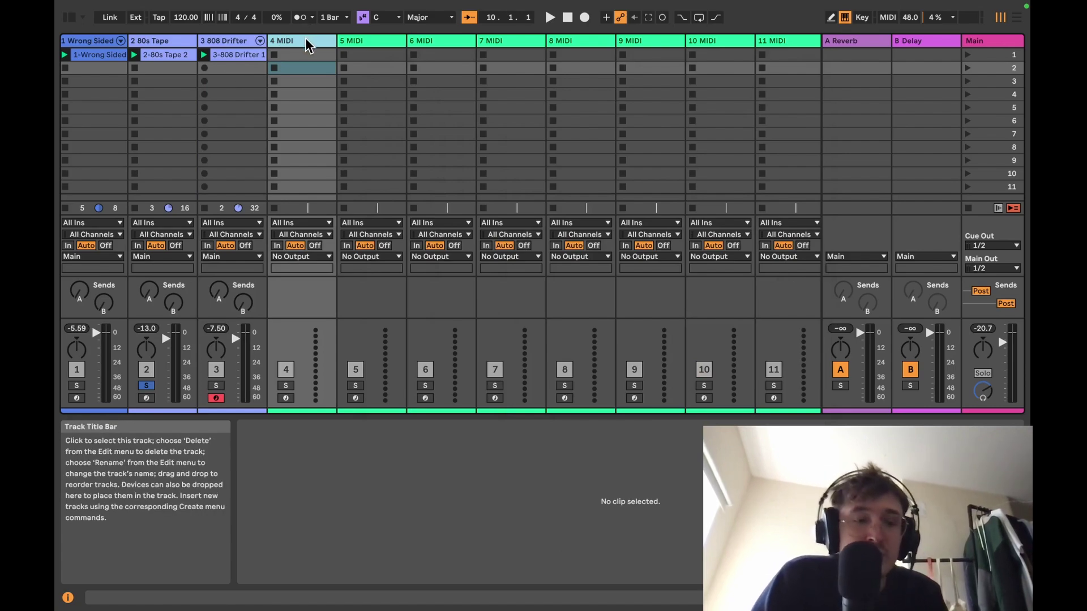
key(Tab)
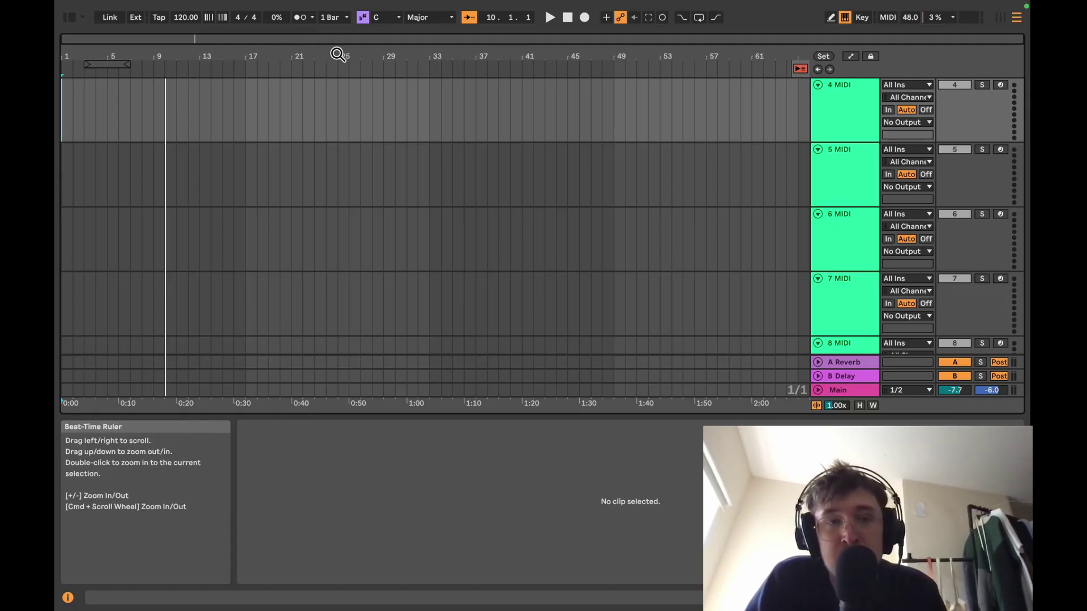
key(Tab)
key(Tab)
key(Tab)
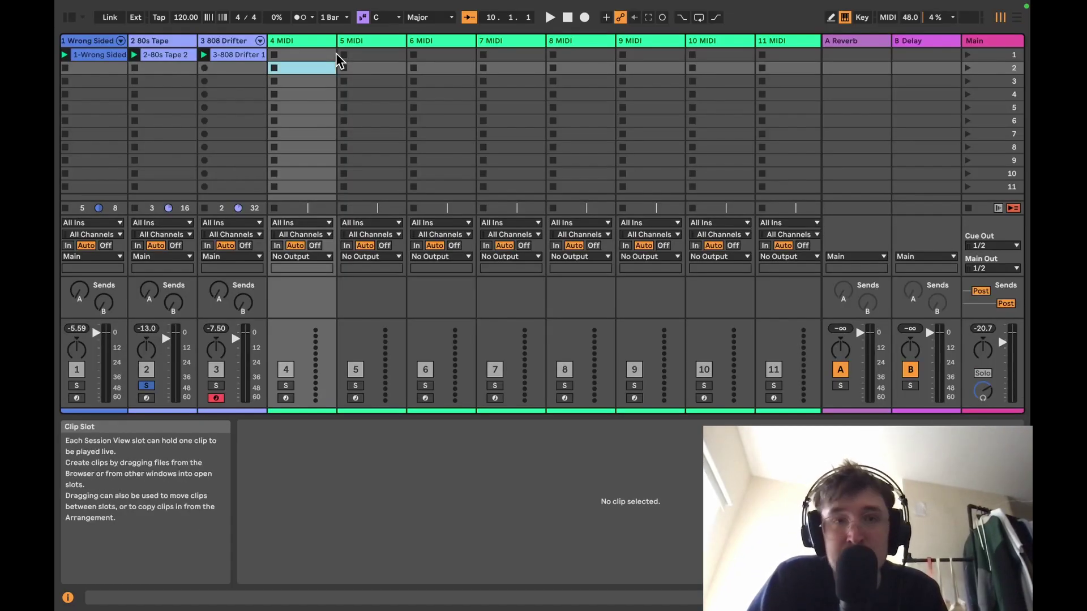
key(Tab)
key(Tab)
key(Tab)
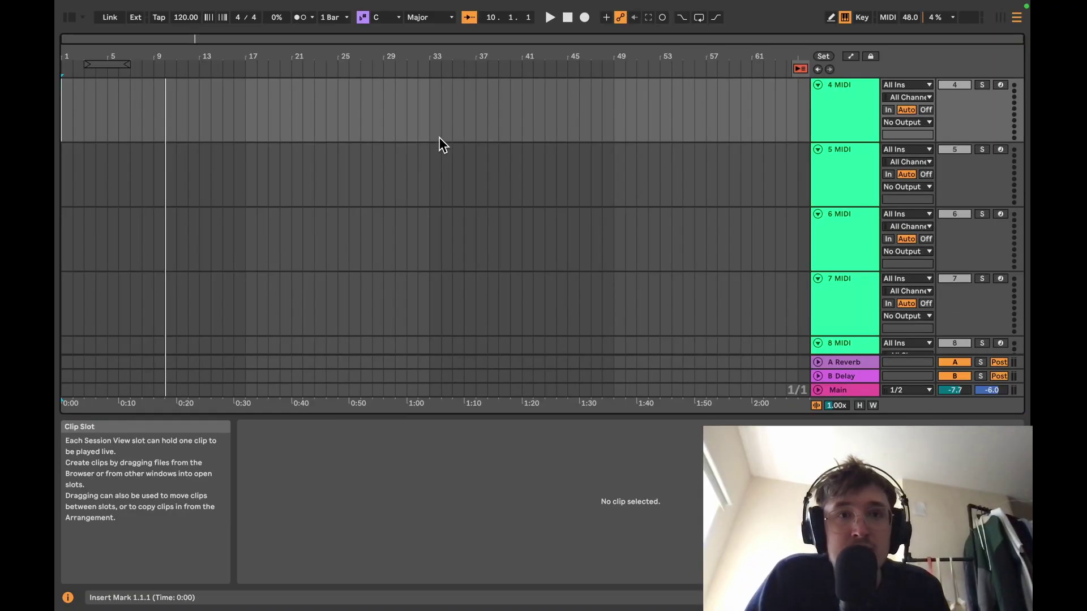
Turn on Use Tab Key to Navigate and test it from the 4 MIDI track in Arrangement View and Session View
key(super+comma)
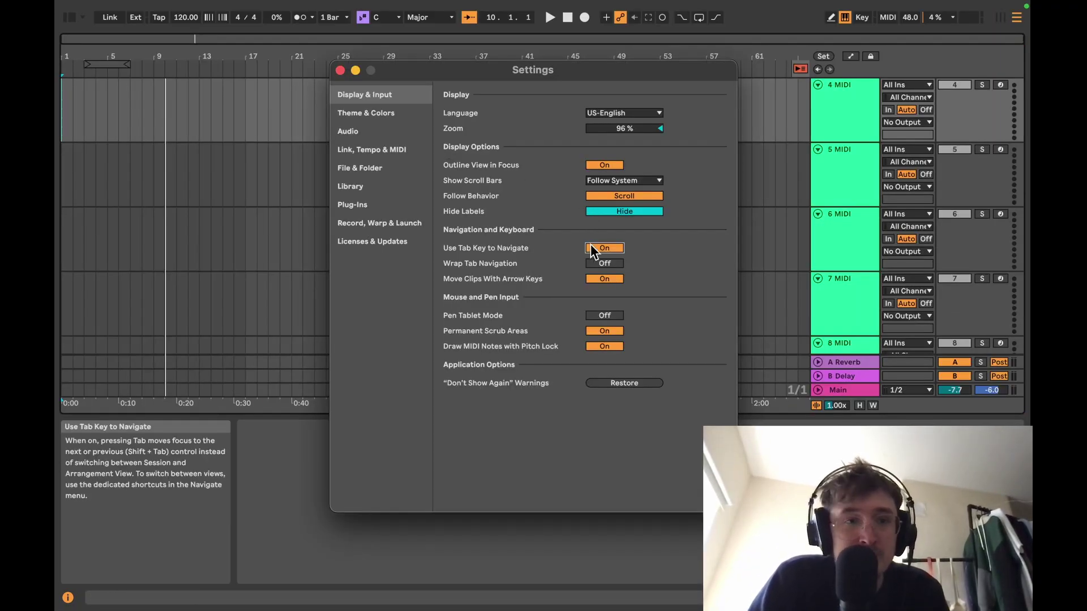
click(339, 70)
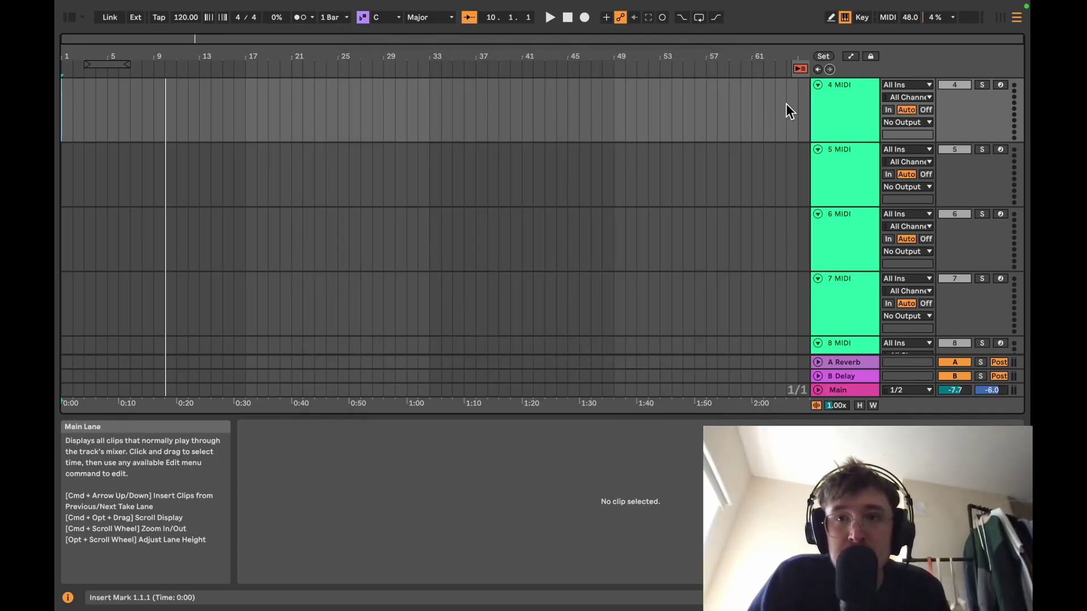
click(848, 81)
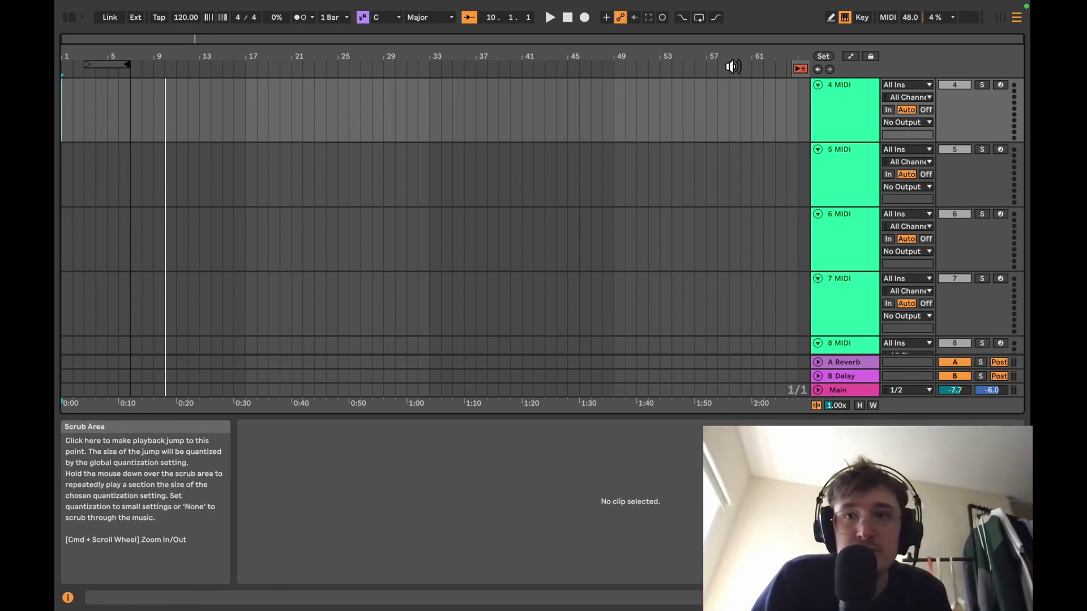
click(1000, 17)
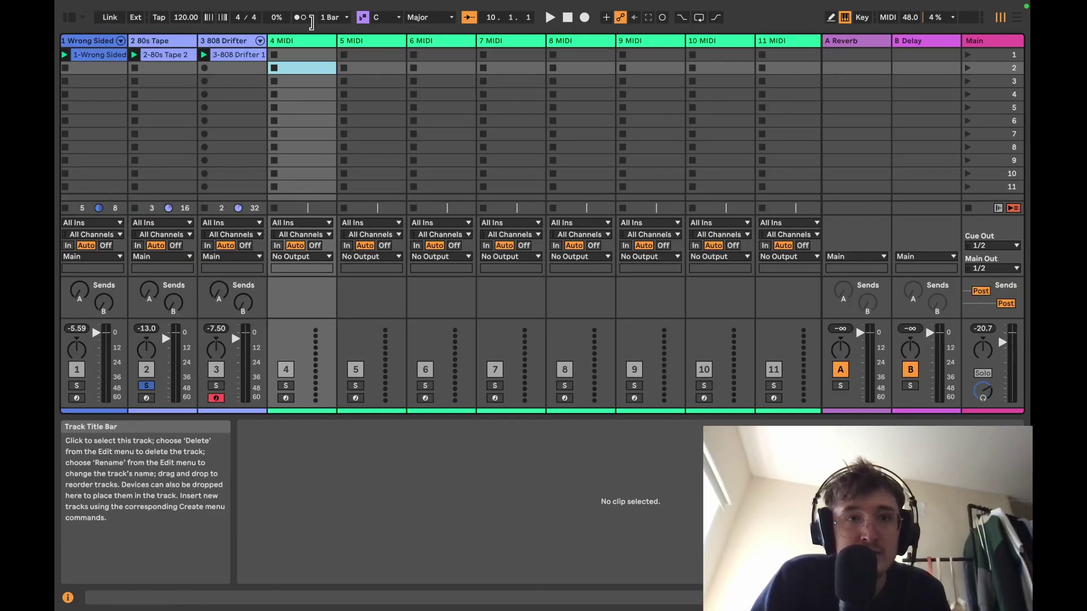
click(314, 42)
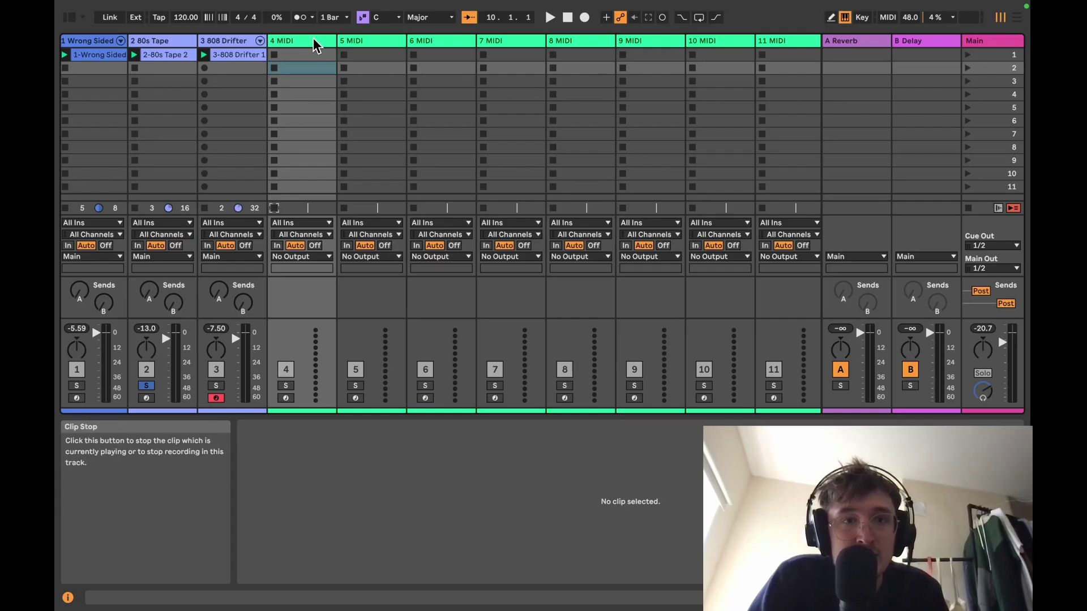
Step keyboard focus through the 4 MIDI track's mixer controls to Arm Recording, then back up to the Input Type chooser
key(Tab)
key(Tab)
key(Tab)
key(Tab)
key(Tab)
key(Tab)
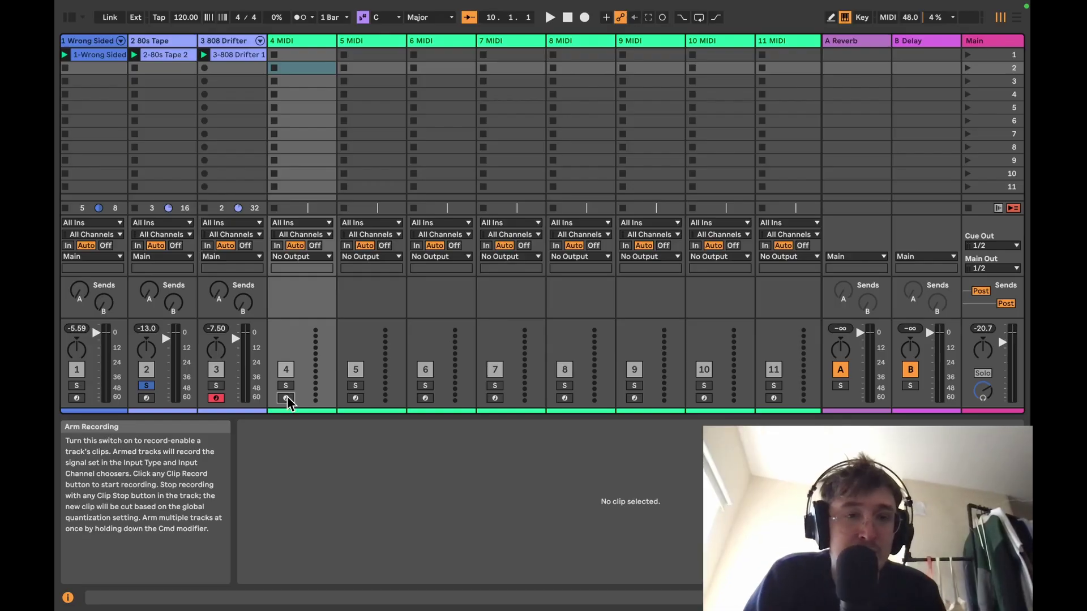
key(shift+Tab)
key(shift+Tab)
key(shift+Tab)
key(shift+Tab)
key(shift+Tab)
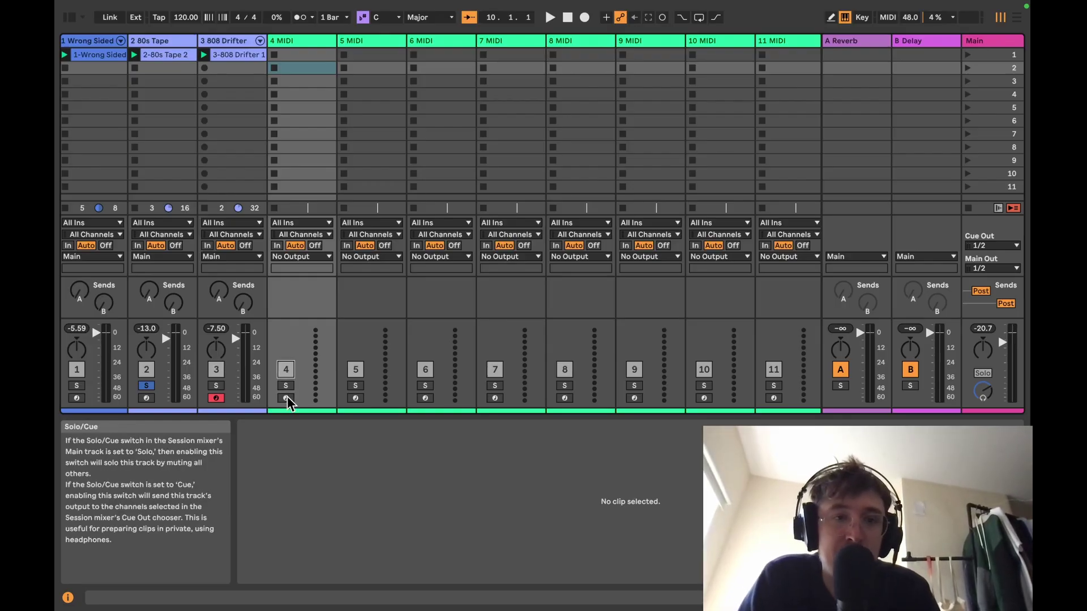
key(shift+Tab)
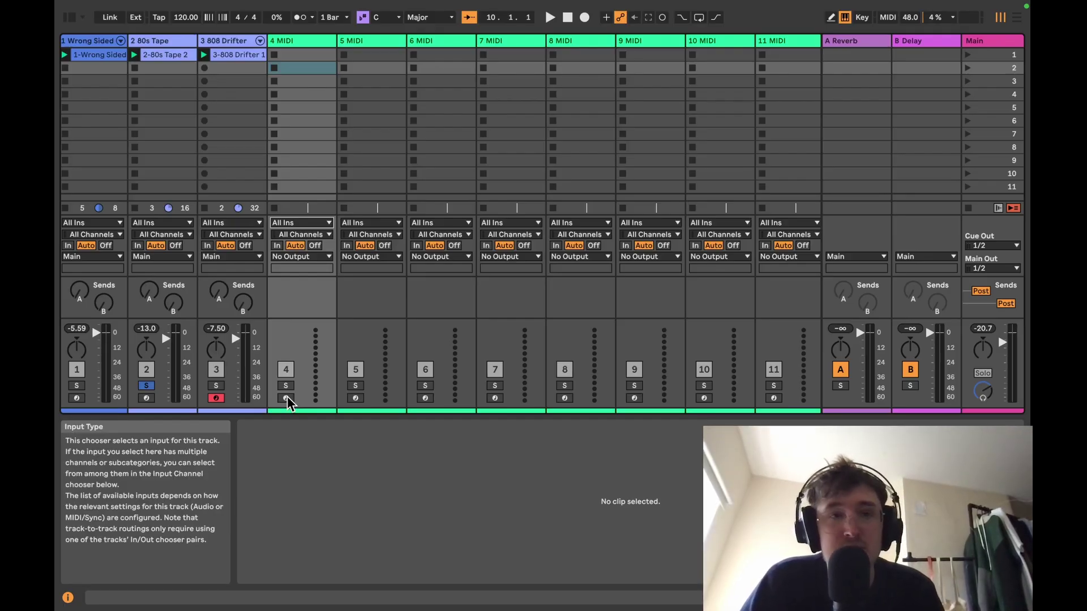
Cycle the 4 MIDI track's input type through sources such as IAC Driver and 2-80s Tape, return it to All Ins, and focus the track title
key(Down)
key(Down)
key(Down)
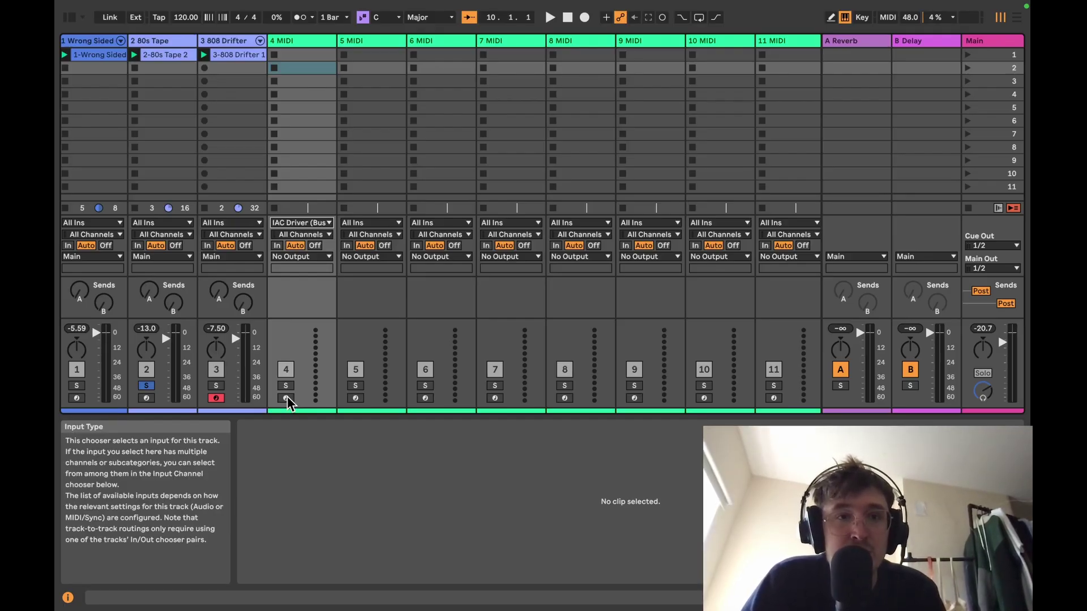
key(Down)
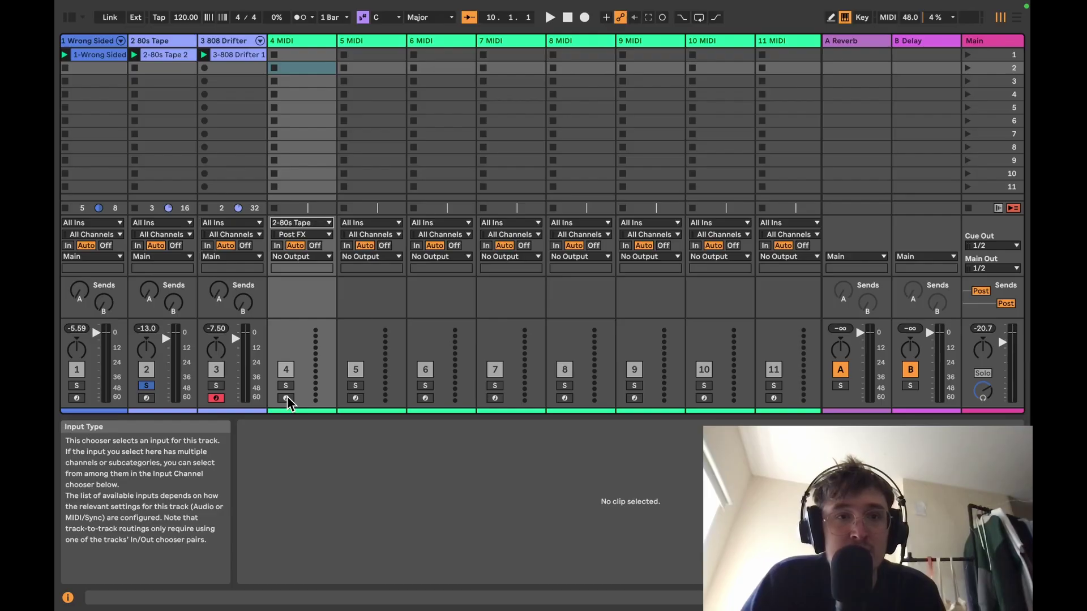
key(Down)
key(Up)
key(Up)
key(Up)
key(Up)
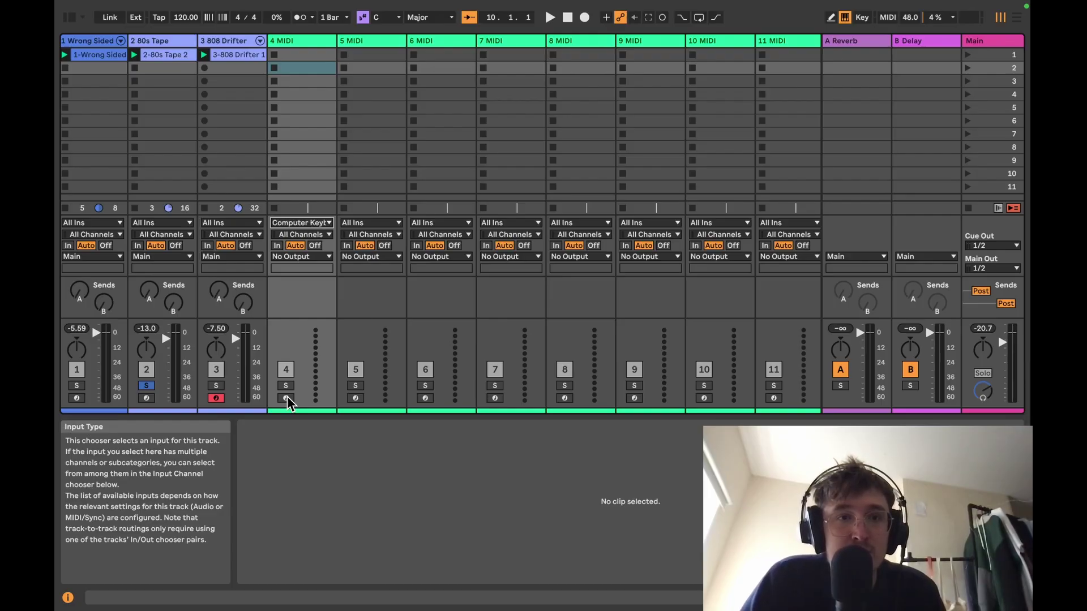
key(Up)
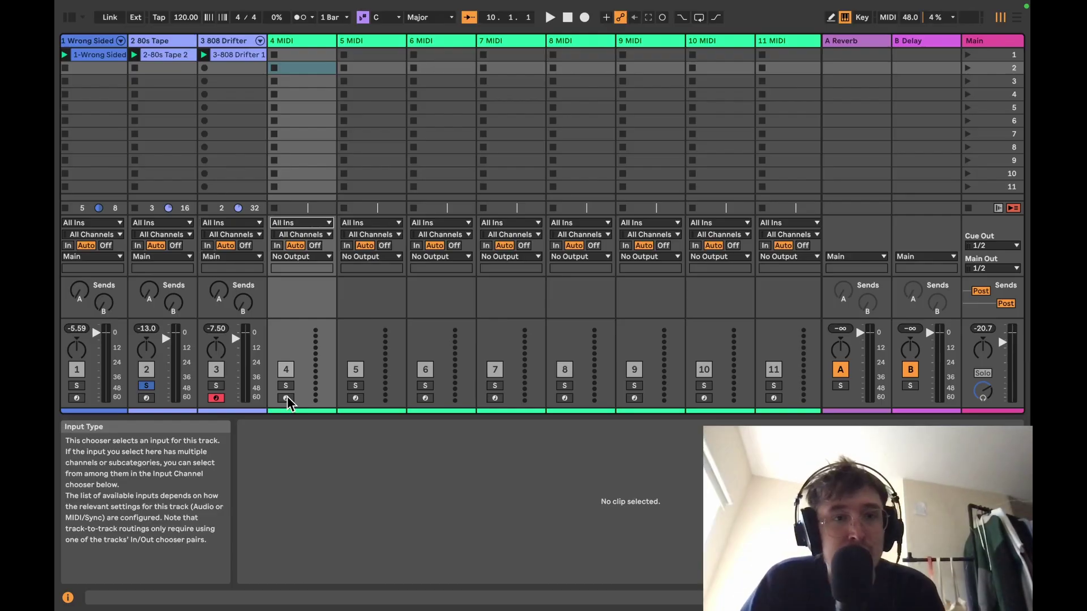
key(Down)
key(Up)
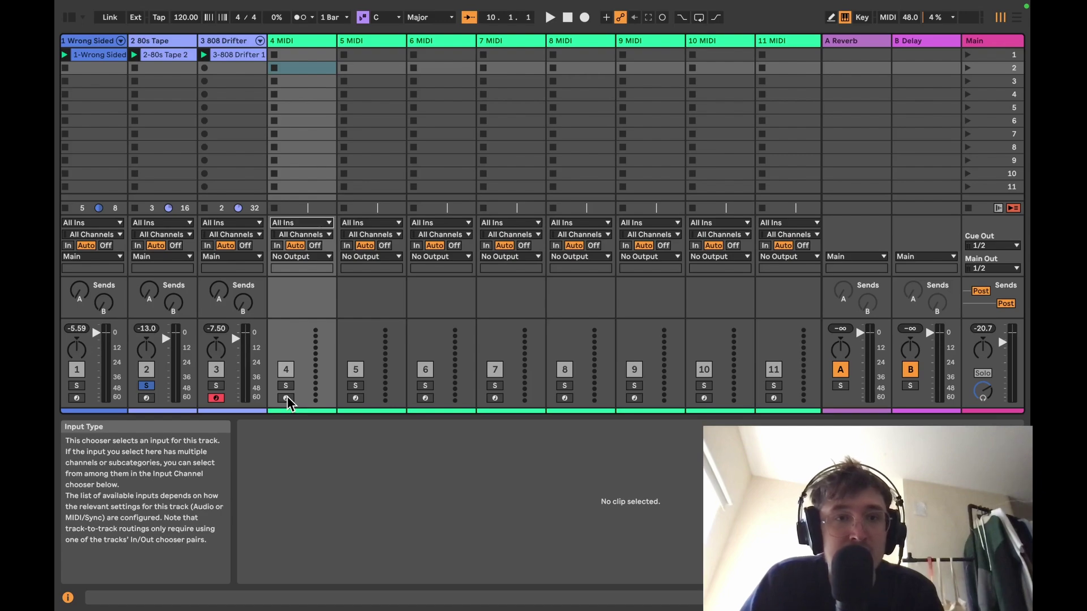
key(Up)
key(Up)
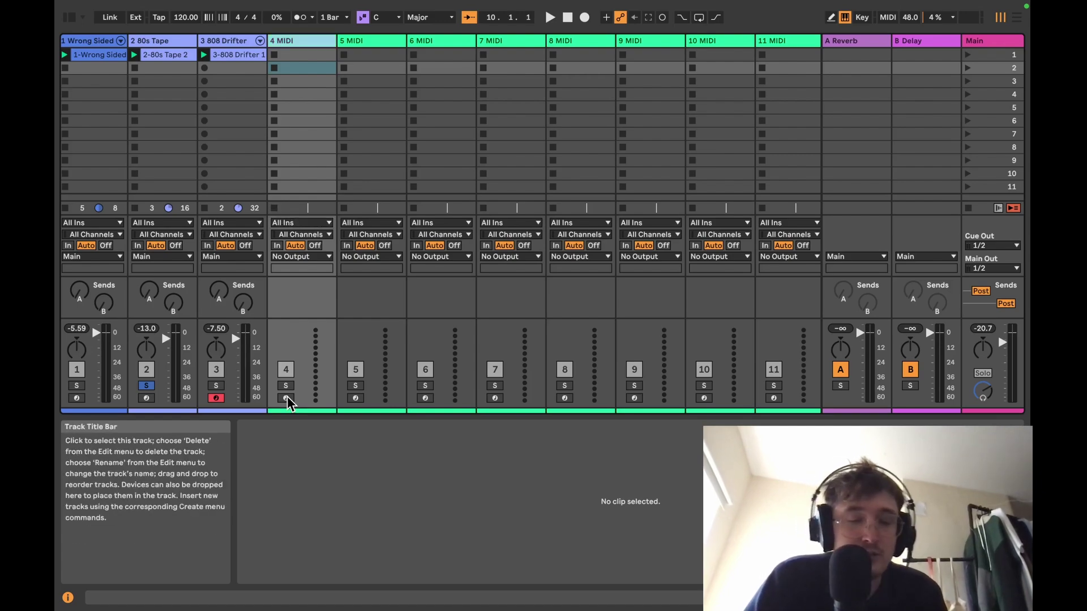
Turn on Wrap Tab Navigation in the Display & Input settings, close Settings, and select the scene 2 slot of 4 MIDI
key(super+comma)
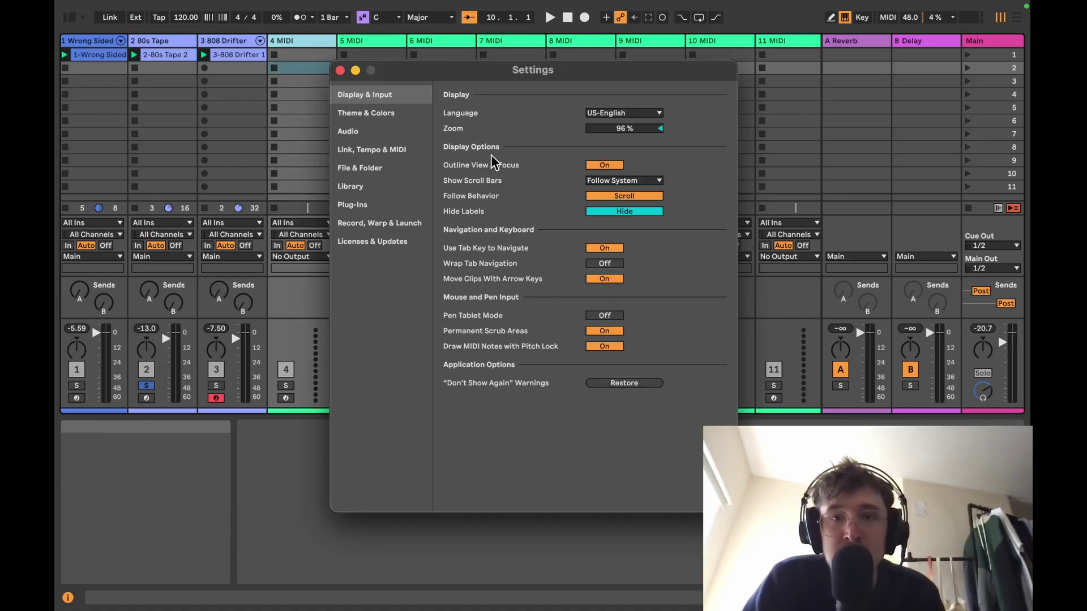
click(602, 264)
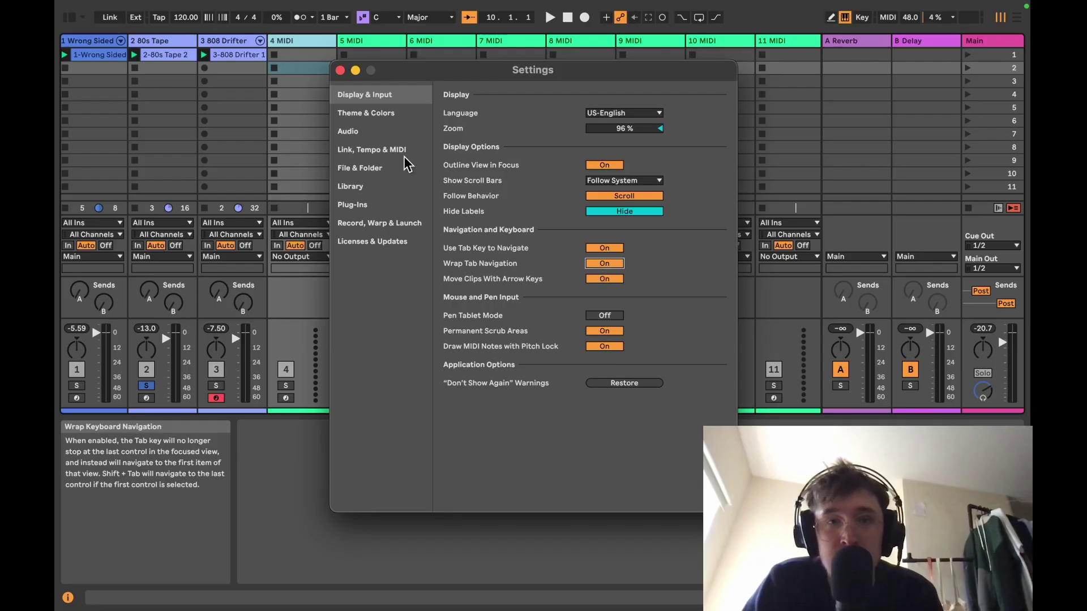
click(340, 70)
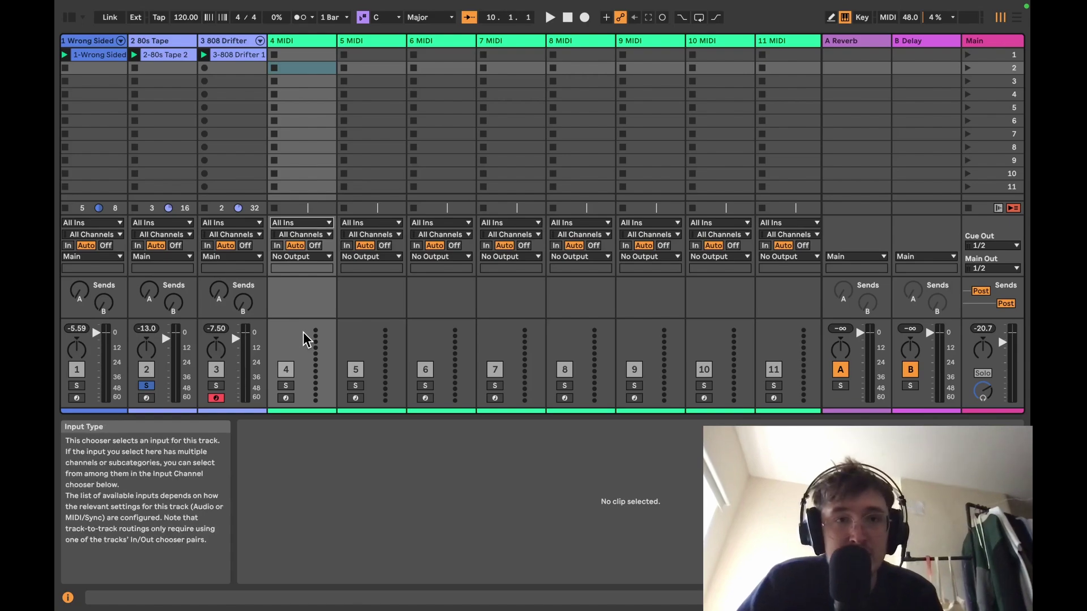
click(310, 70)
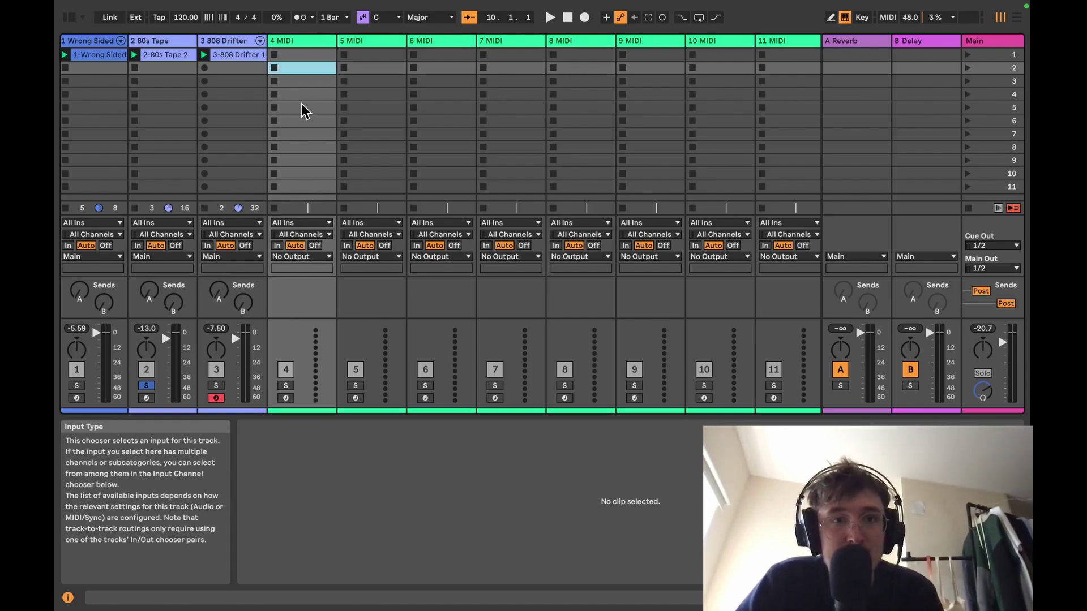
Turn off Use Tab Key to Navigate and Wrap Tab Navigation in the Display & Input settings
key(super+comma)
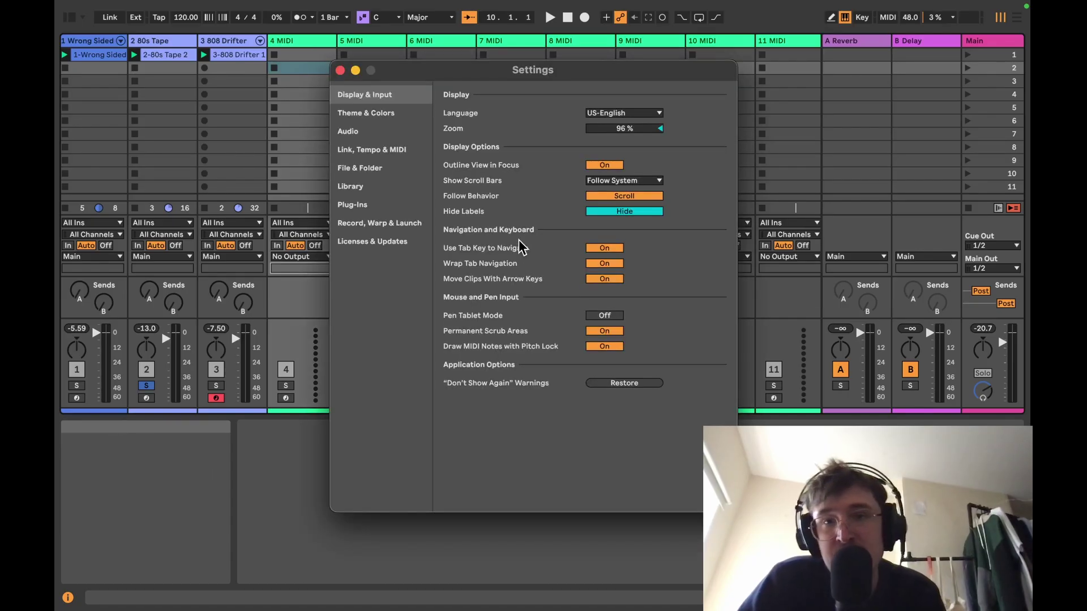
click(603, 249)
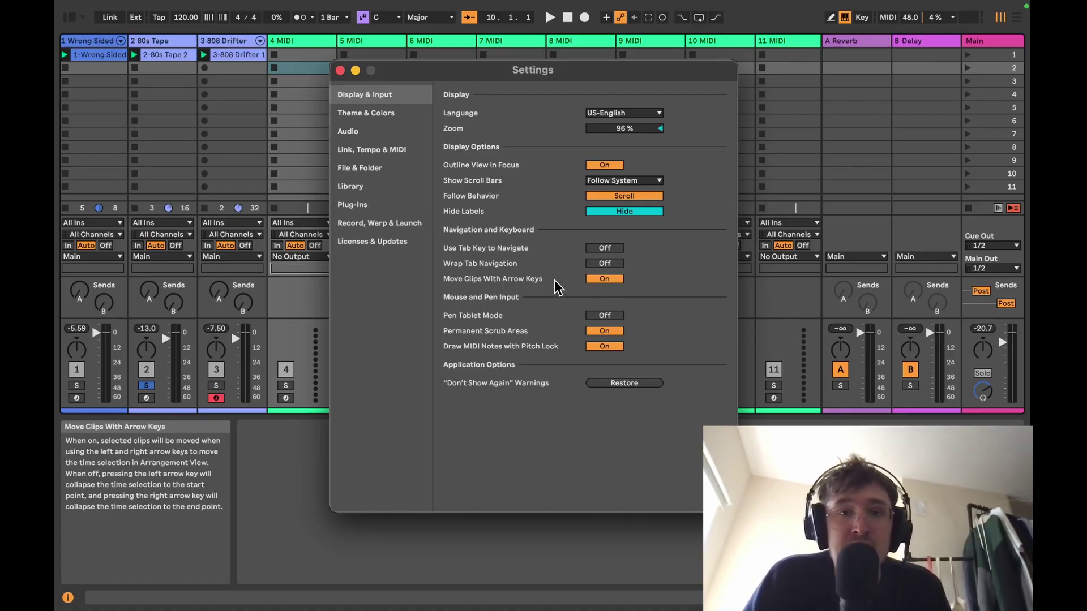
In Arrangement View, create a MIDI clip at bar 22 on the 4 MIDI track and extend it to 14 bars
key(Tab)
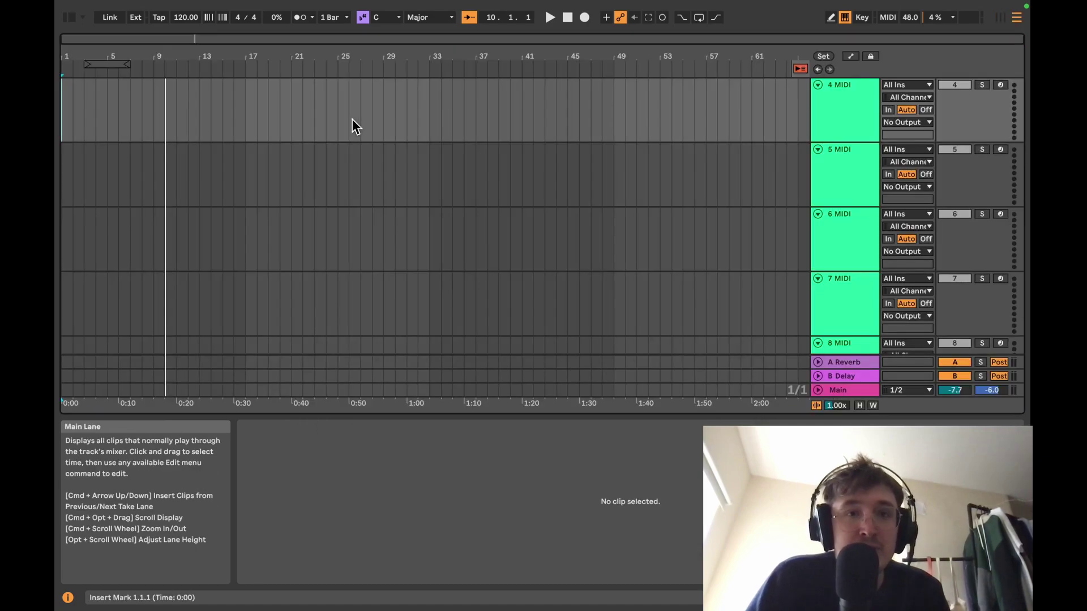
double_click(307, 108)
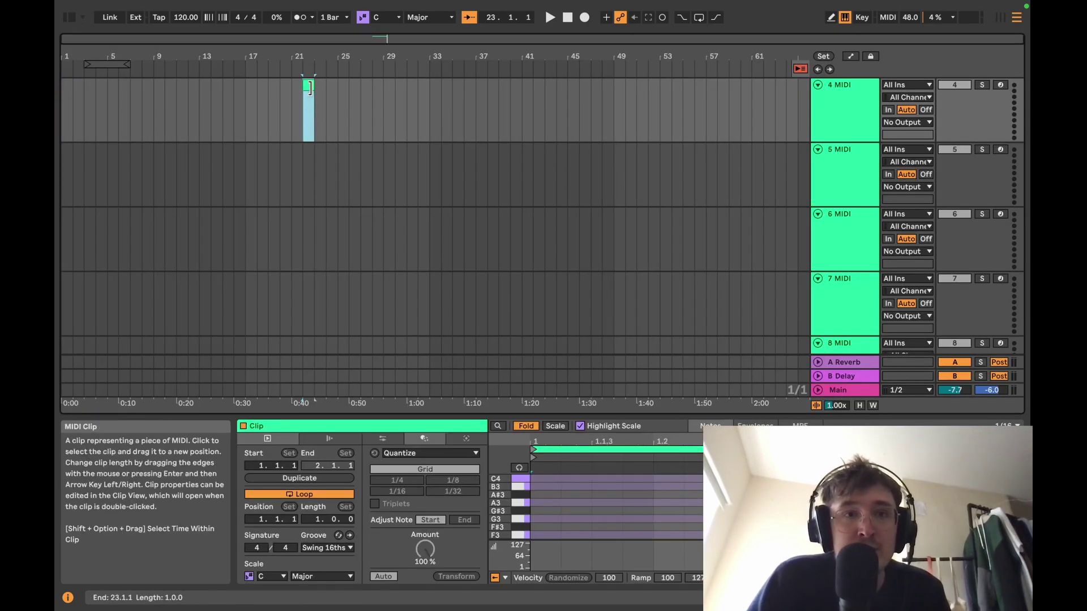
drag(313, 96, 464, 89)
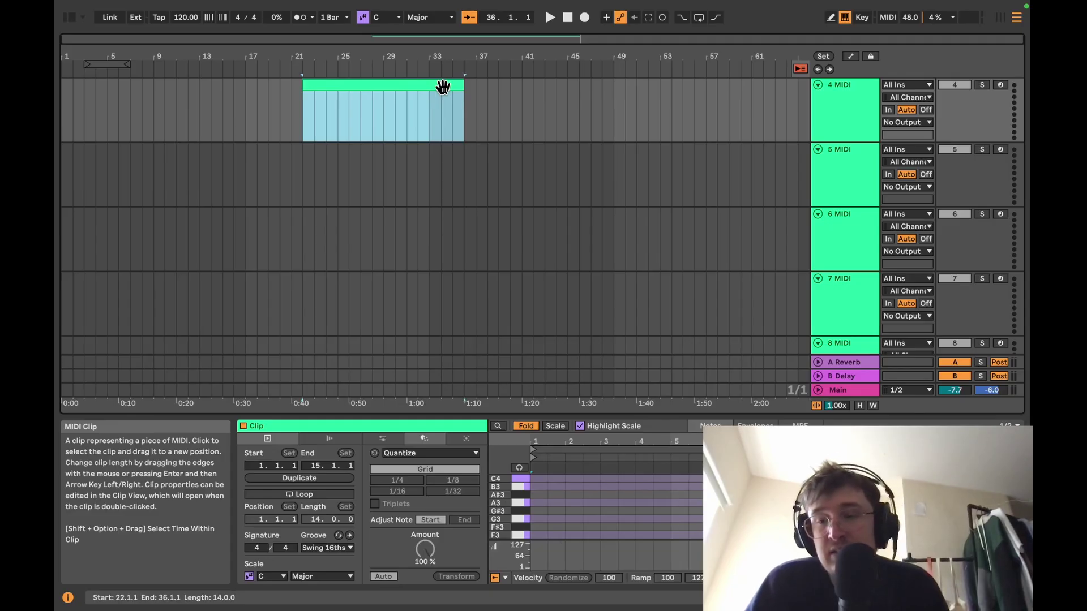
Nudge the 4 MIDI clip back and forth along the timeline in one-bar steps, leaving its start at bar 11
key(Left)
key(Left)
key(Left)
key(Left)
key(Left)
key(Left)
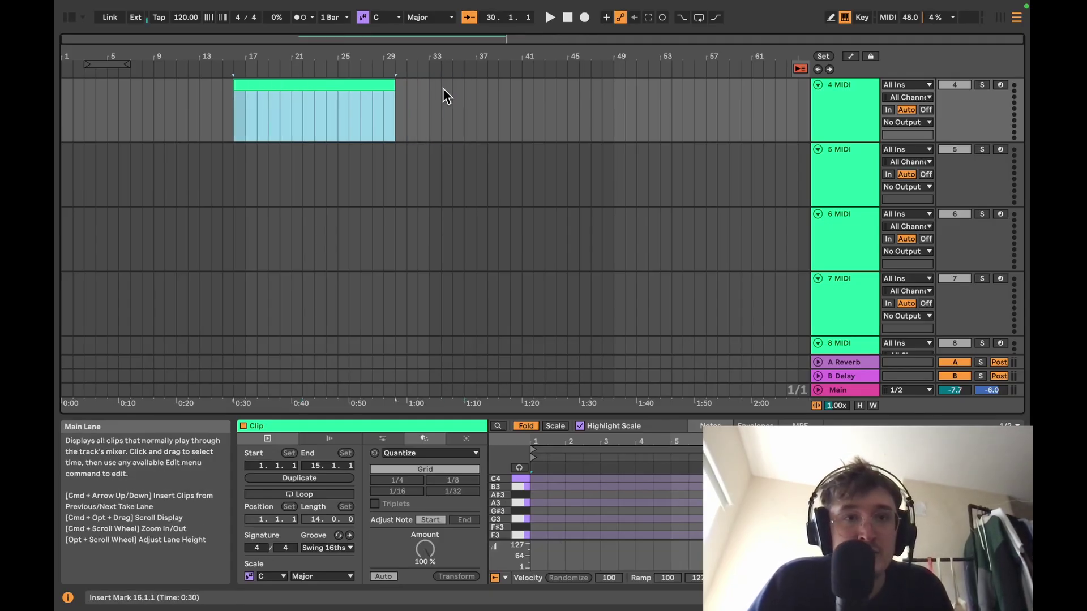
key(Right)
key(Right)
key(Right)
key(Left)
key(Left)
key(Left)
key(Left)
key(Left)
key(Left)
key(Left)
key(Left)
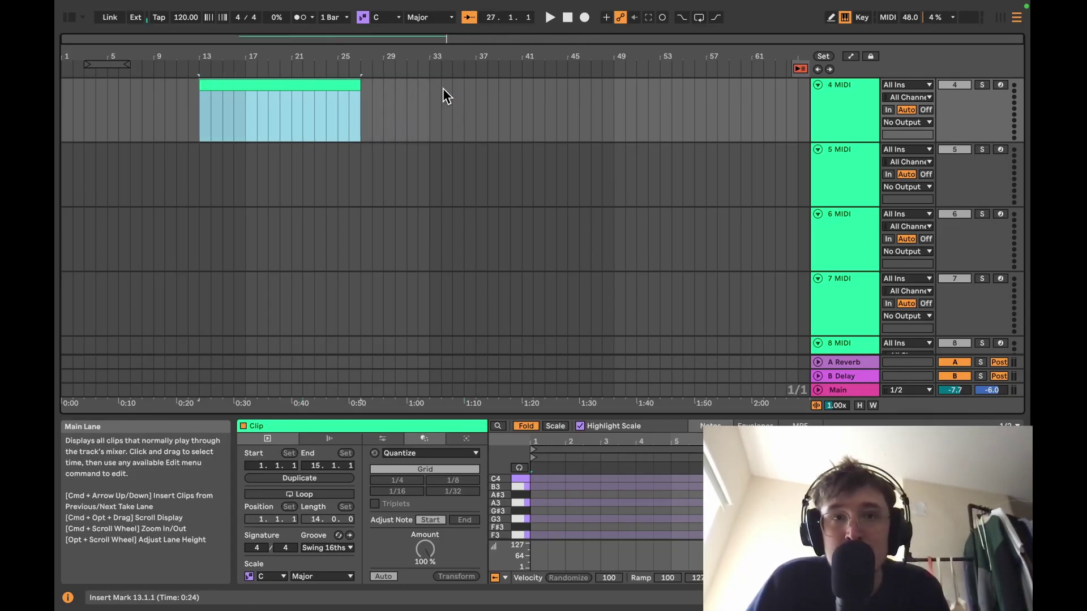
key(Left)
key(Left)
key(Right)
key(Right)
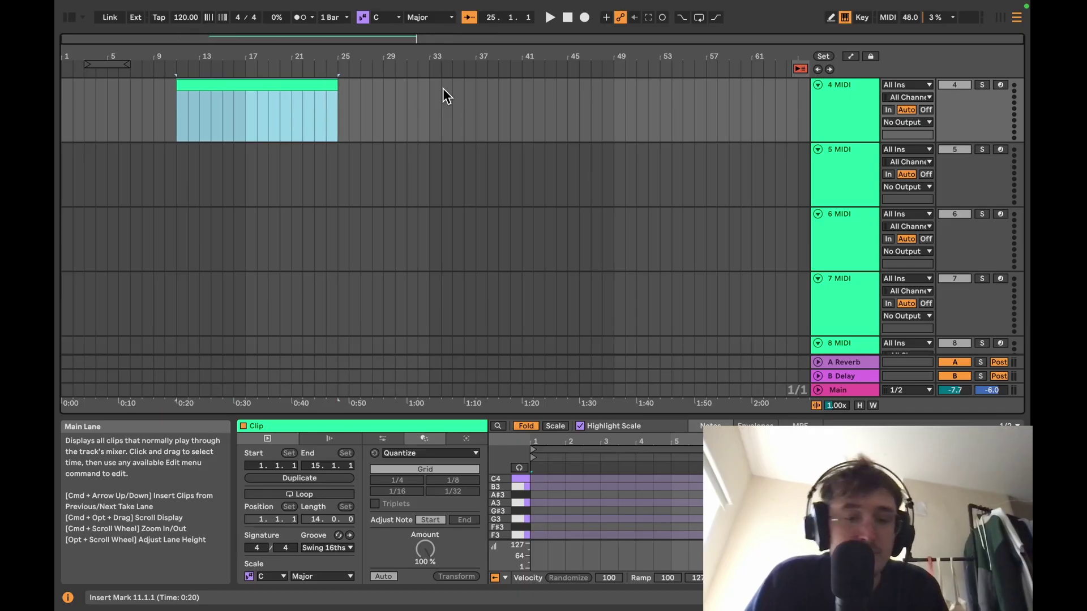
Turn off Move Clips With Arrow Keys in Settings and move the Settings window clear of the clip
key(super+comma)
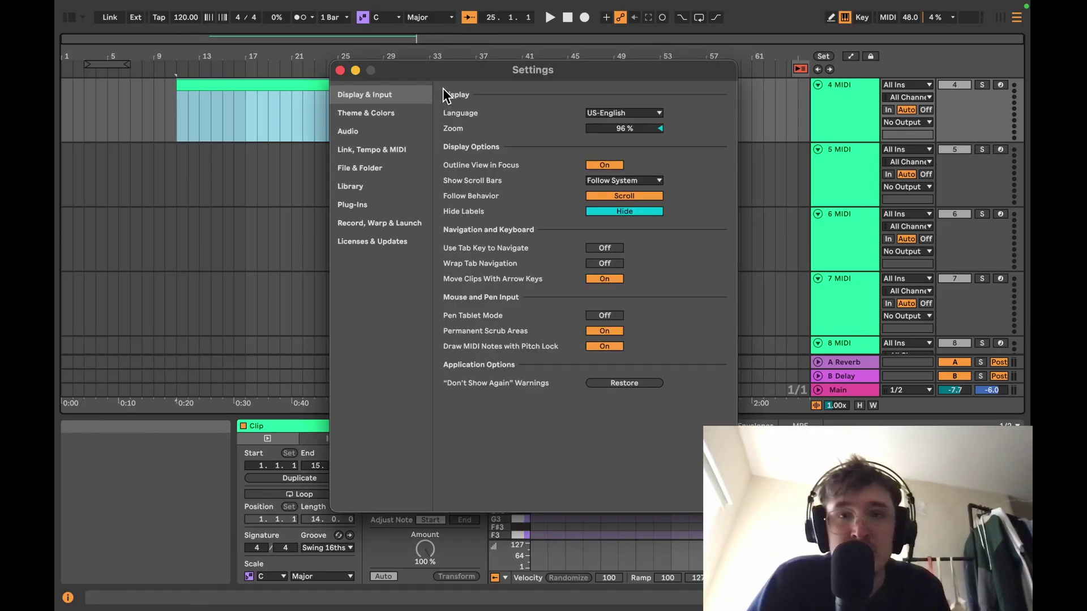
click(608, 279)
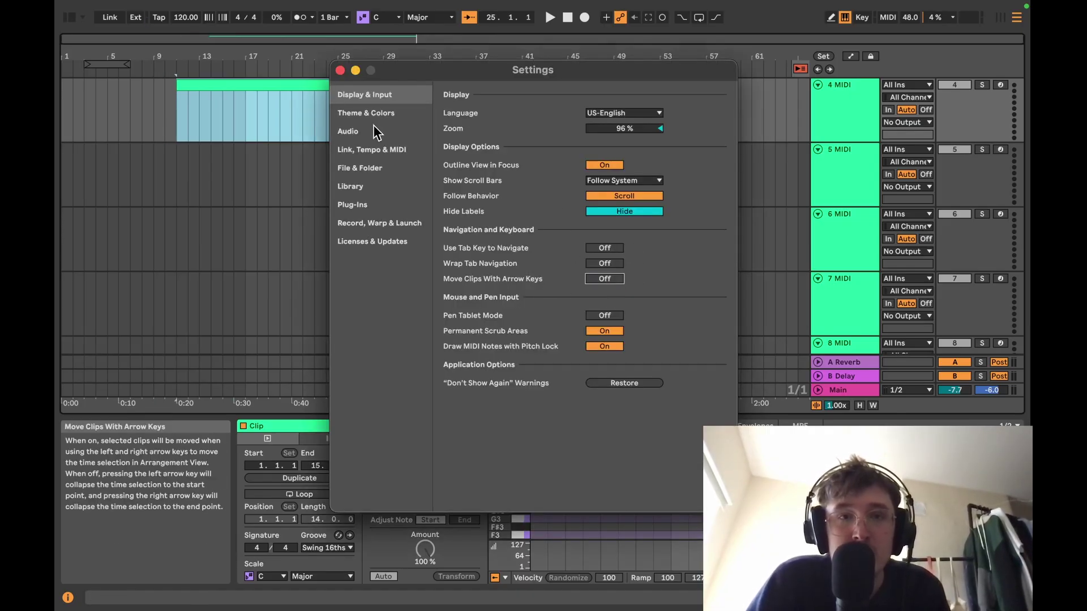
click(287, 81)
drag(396, 69, 651, 98)
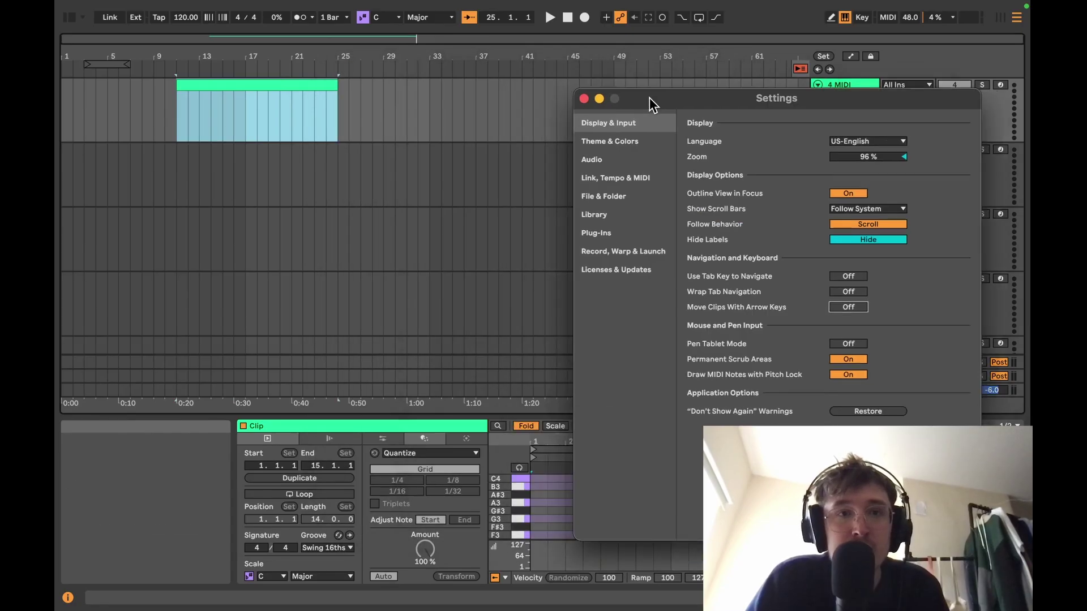
Select the 4 MIDI clip, step the insert marker left to bar 8 and back to bar 11, and briefly play from there
click(240, 83)
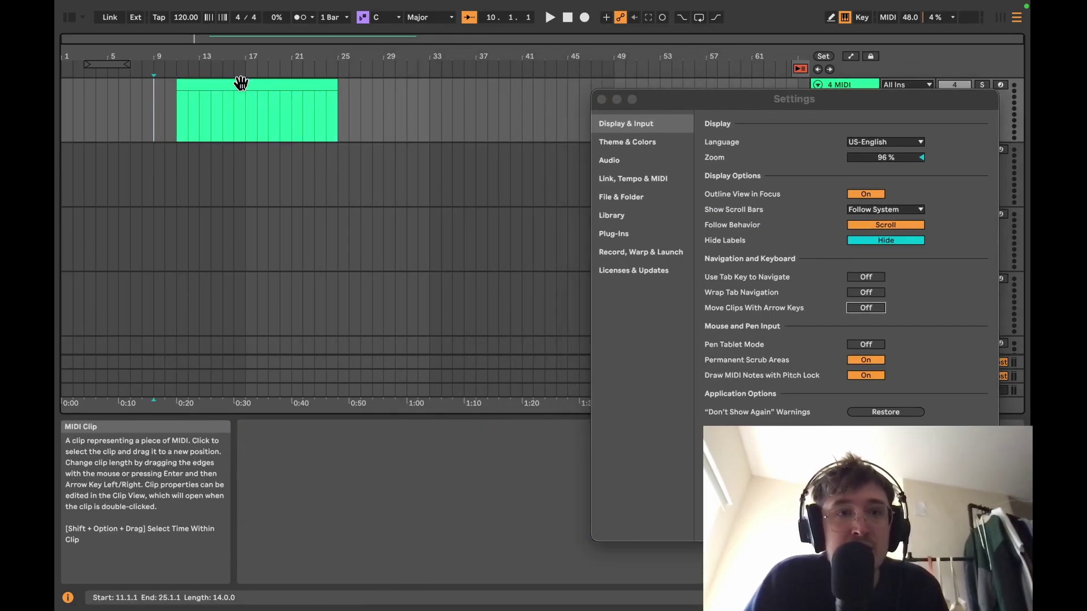
key(Left)
key(Left)
key(Left)
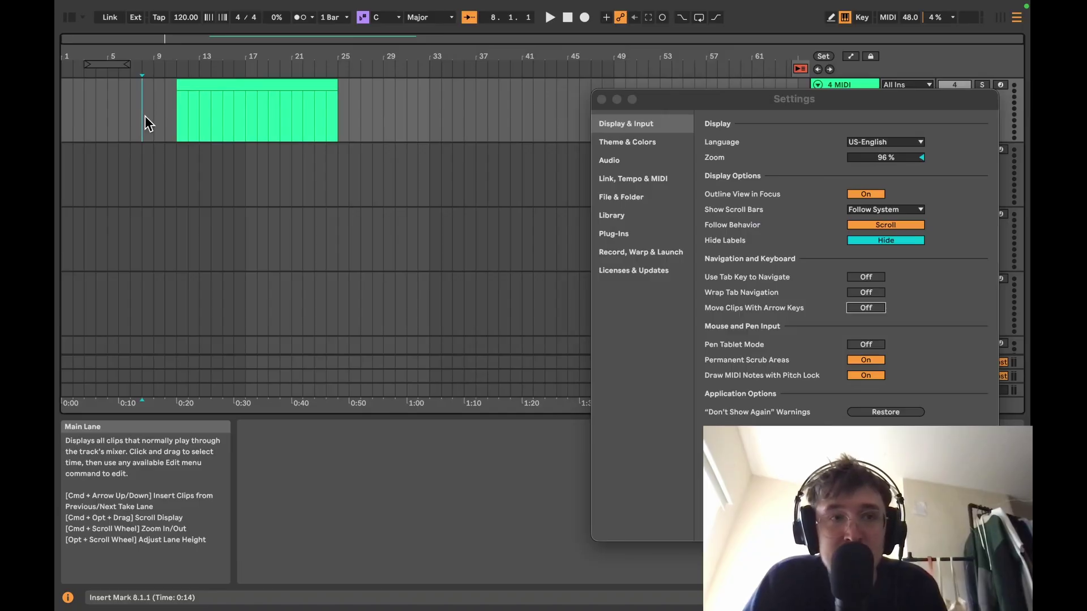
key(Right)
key(Right)
key(Right)
key(space)
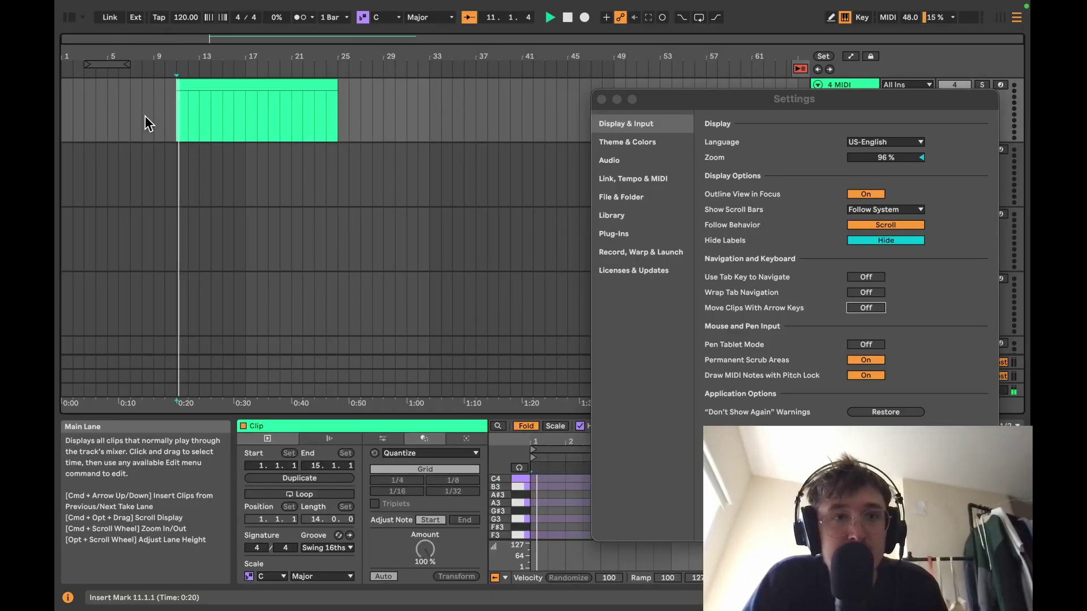
key(space)
Step the insert marker right through the 4 MIDI clip and then back left to bar 16
key(Right)
key(Right)
key(Right)
key(Right)
key(Right)
key(Right)
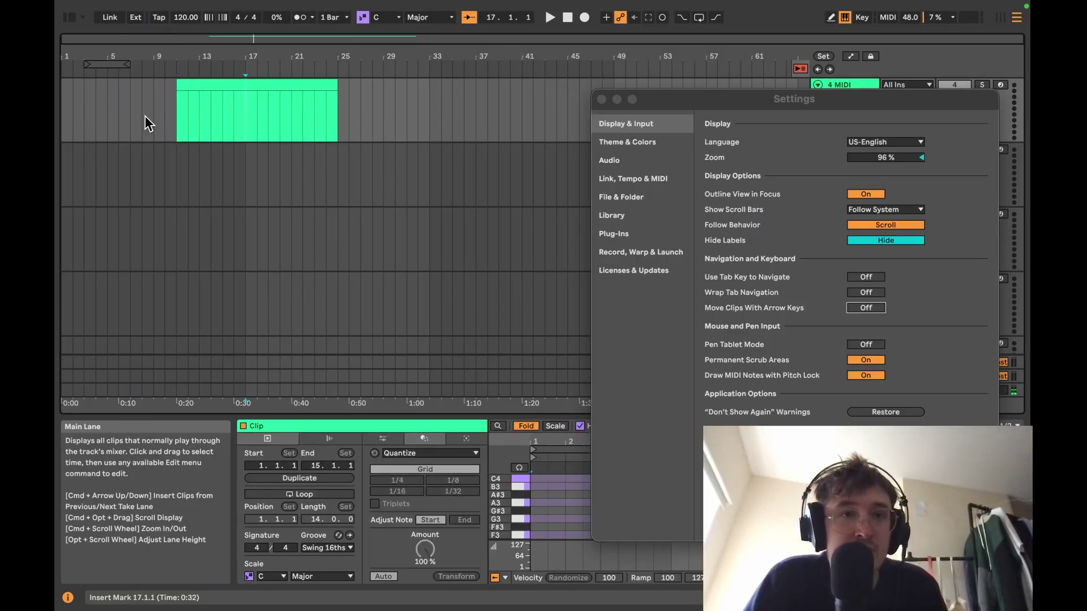
key(Right)
key(Right)
key(Right)
key(Right)
key(Right)
key(Right)
key(Left)
key(Left)
key(Left)
key(Left)
key(Left)
key(Left)
key(Left)
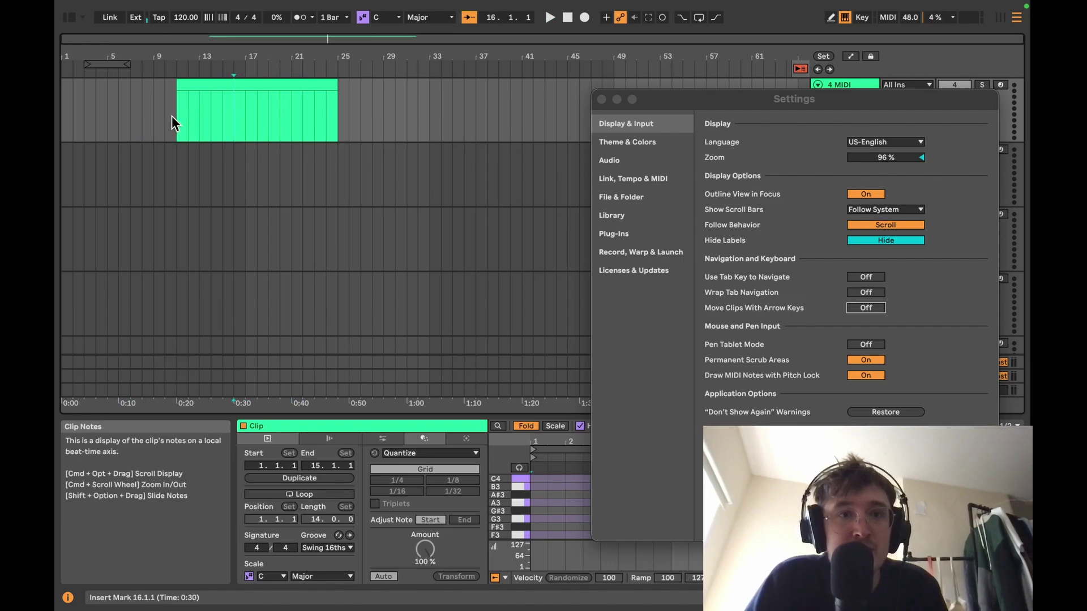
Select the 4 MIDI clip, turn Move Clips With Arrow Keys back on, and place the insert marker at bar 15
click(270, 86)
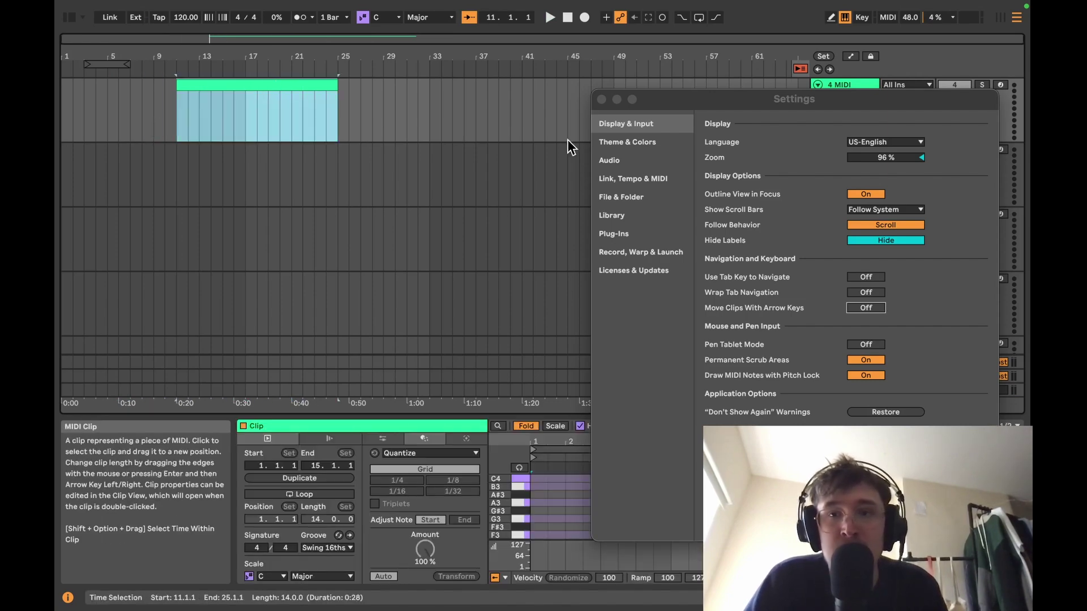
click(857, 305)
click(857, 308)
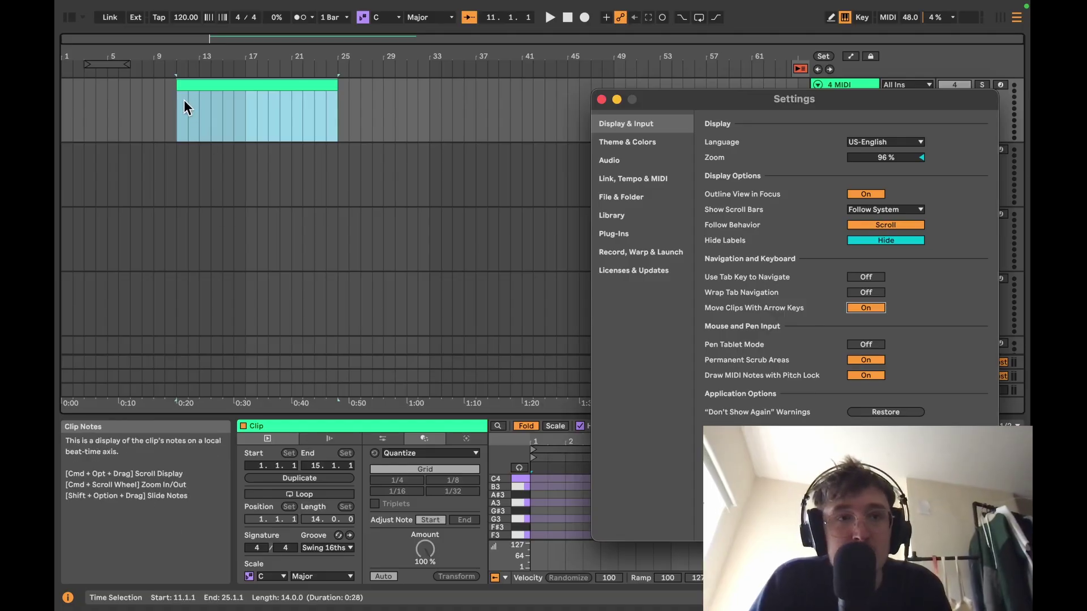
click(229, 105)
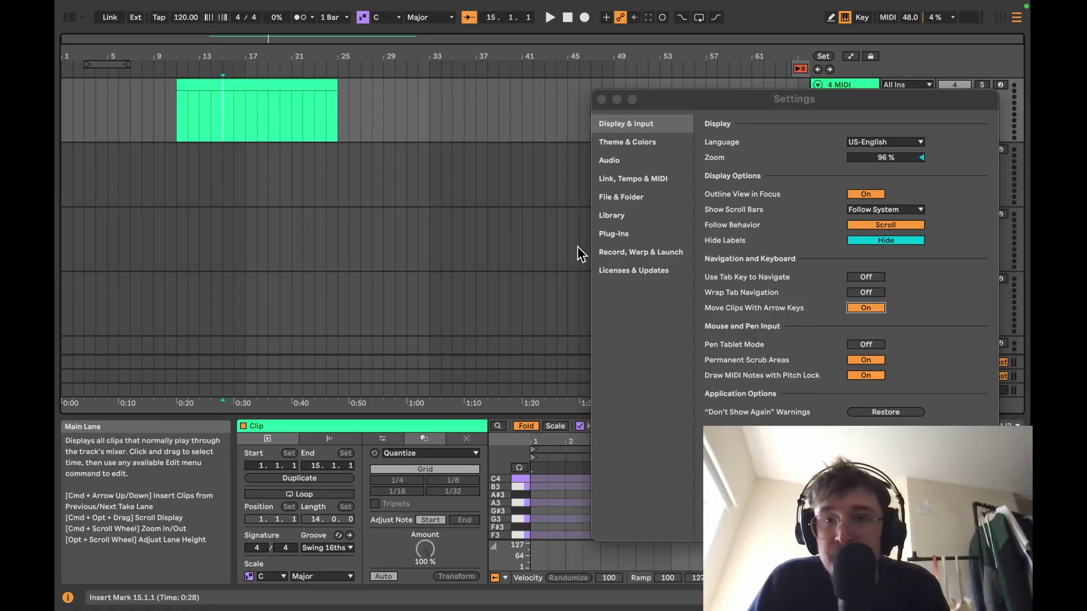
Move the Settings window back over the arrangement, try Pen Tablet Mode, leaving it Off, and close Settings
drag(662, 104, 359, 96)
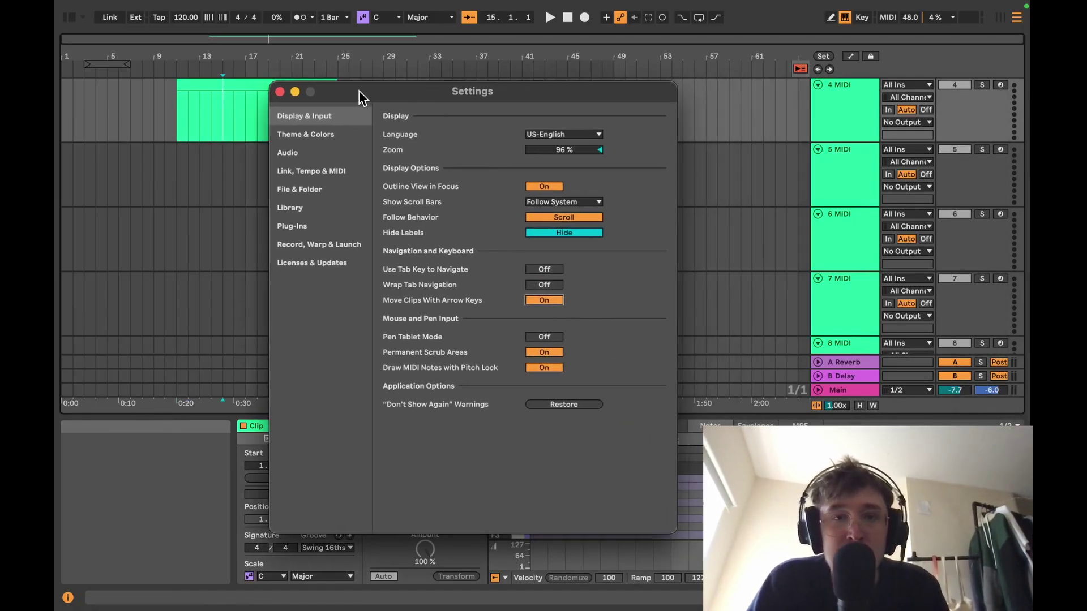
click(543, 336)
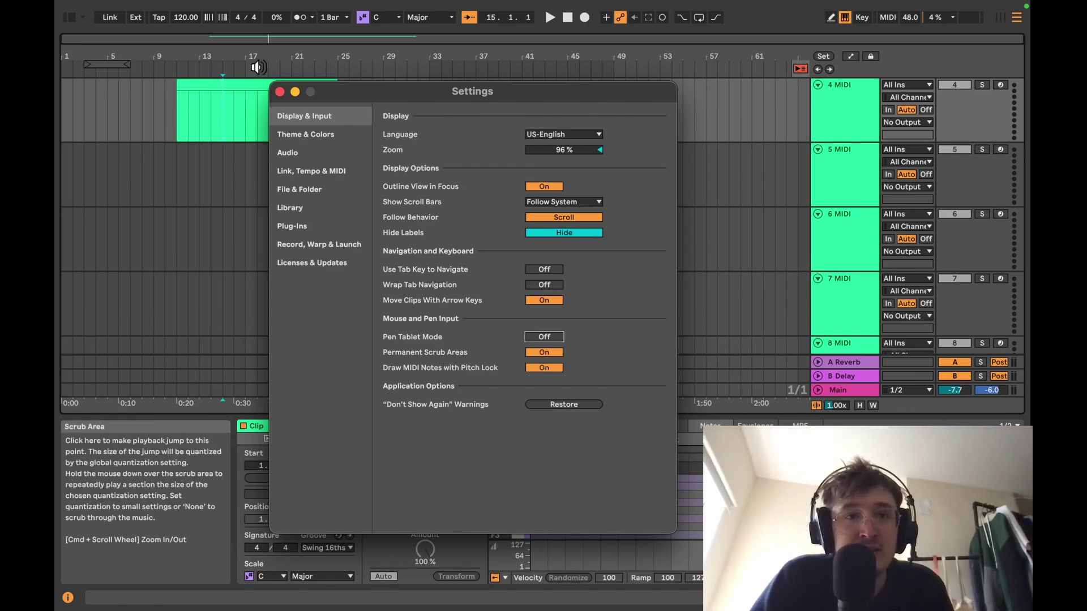
click(279, 92)
scroll(592, 172, down, 5)
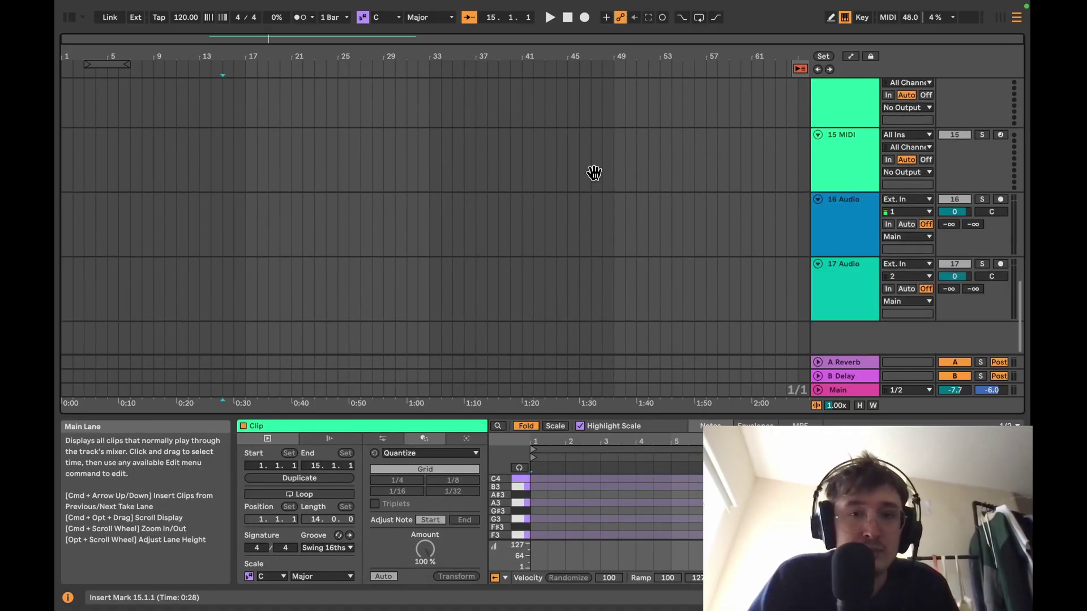
Show the browser and add the sample Ансамбль Медео Воскресные прогулки.mp3 from Samples to the 17 Audio track at bar 13
key(super+alt+b)
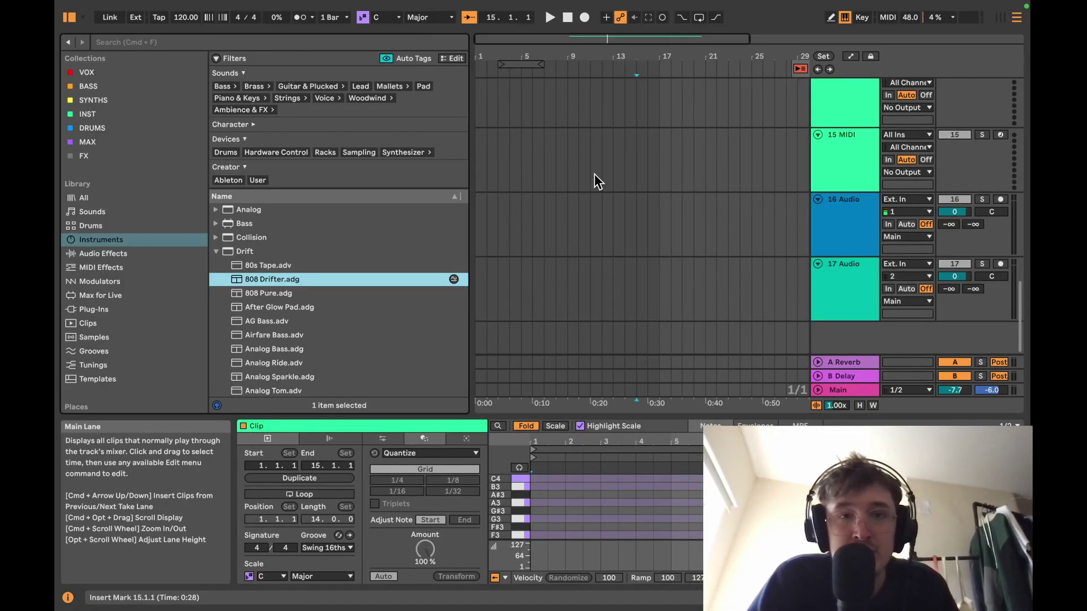
click(83, 337)
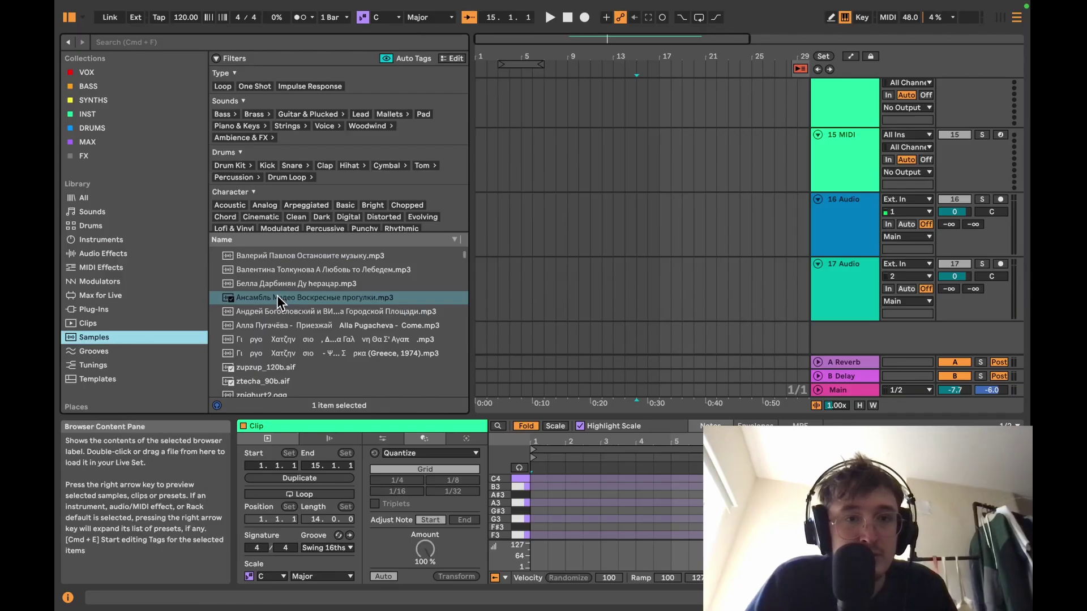
drag(277, 300, 614, 285)
Play the new audio clip from bars 21, 18 and 28, then stop with the insert marker at bar 18
click(708, 293)
key(space)
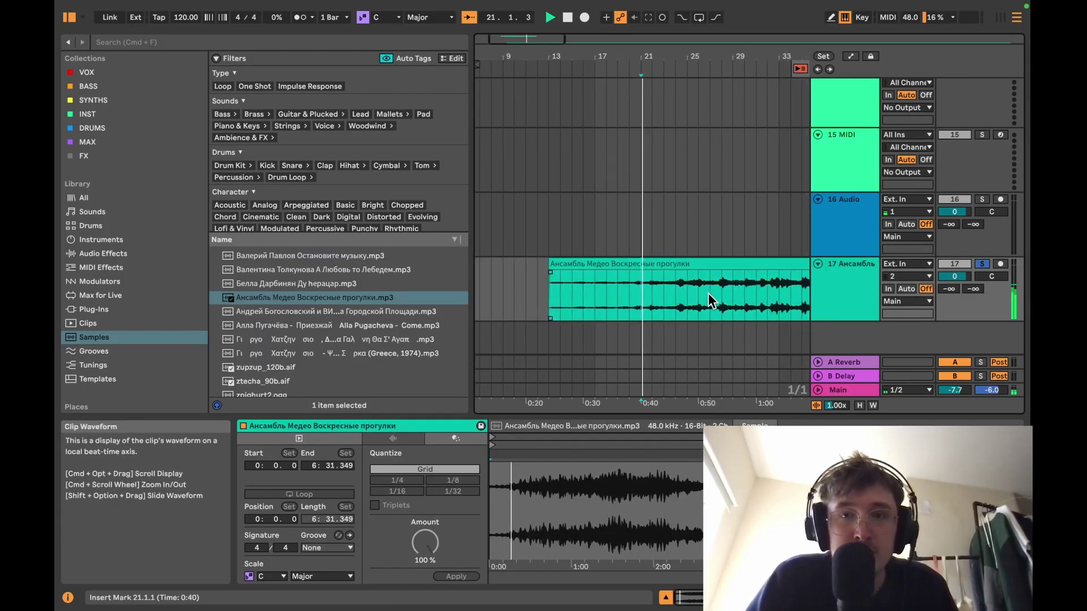
click(592, 294)
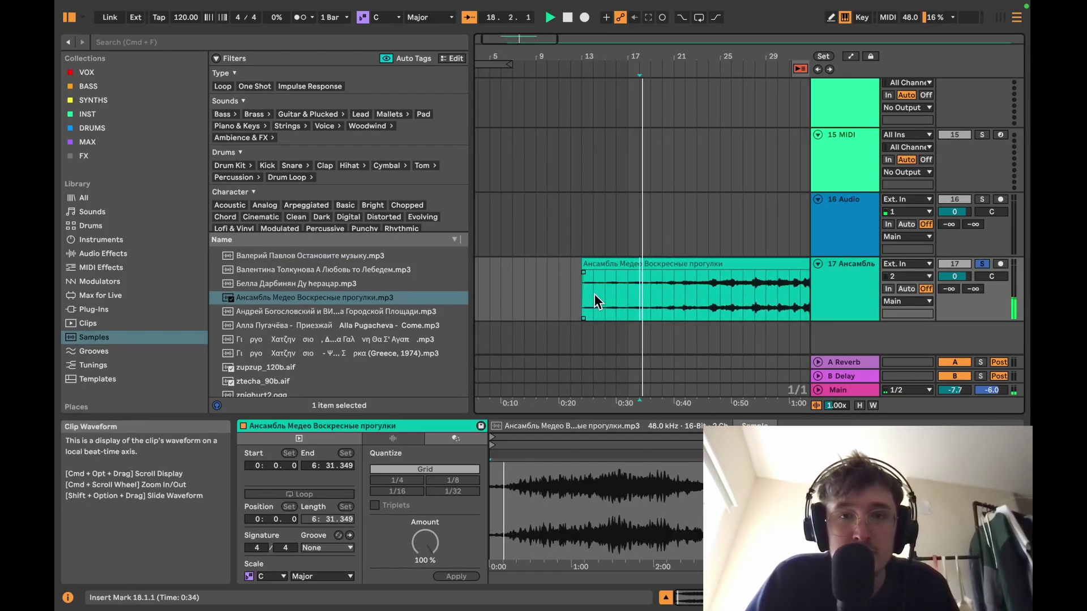
click(757, 295)
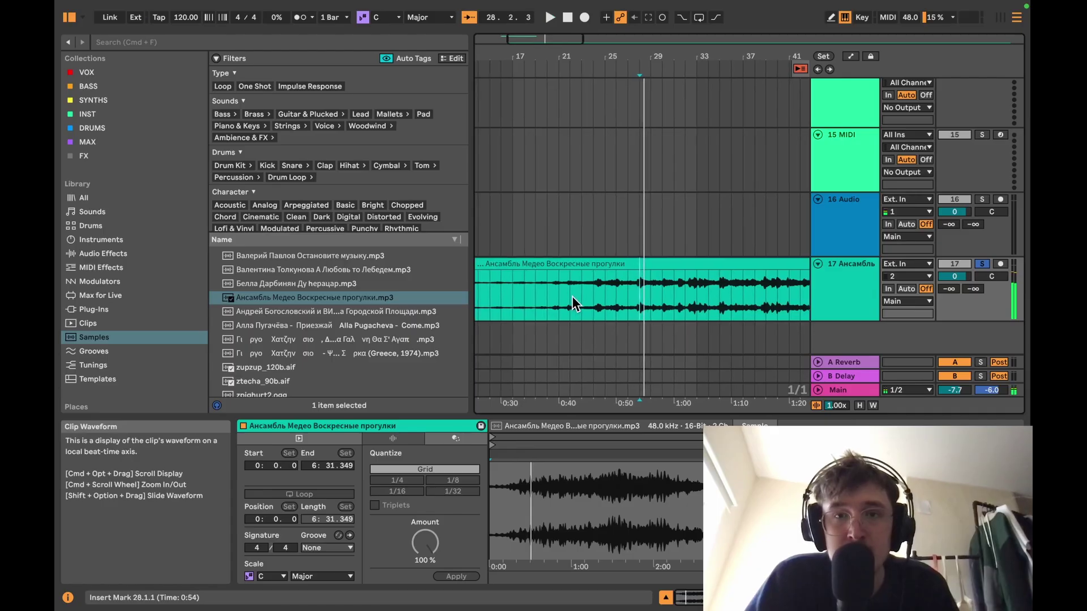
click(573, 296)
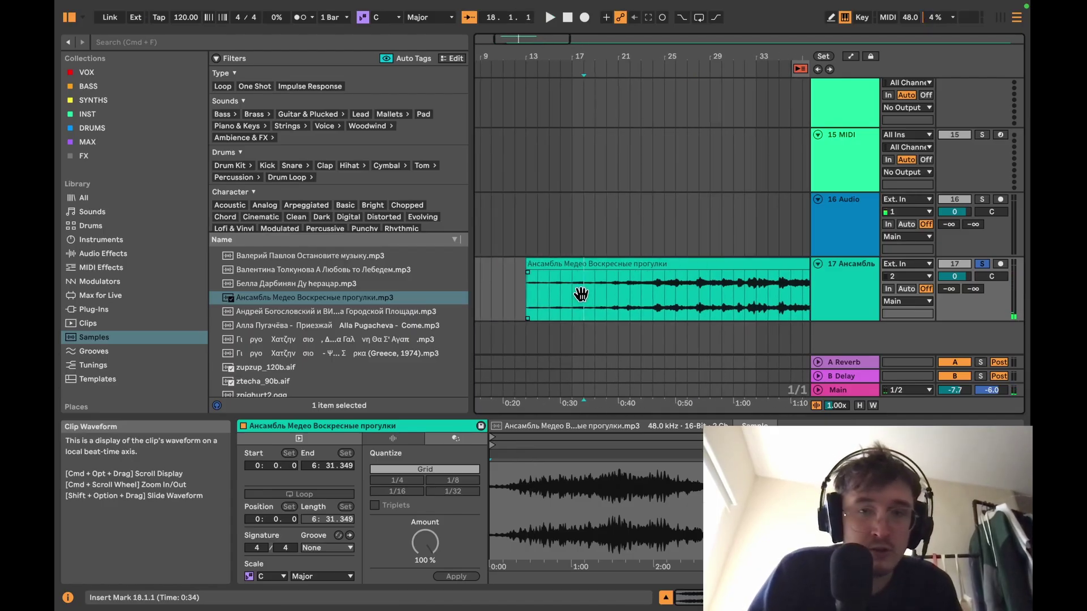
Hide the browser, zoom in on the audio clip, and briefly view the Display & Input settings
key(super+alt+b)
key(plus)
key(plus)
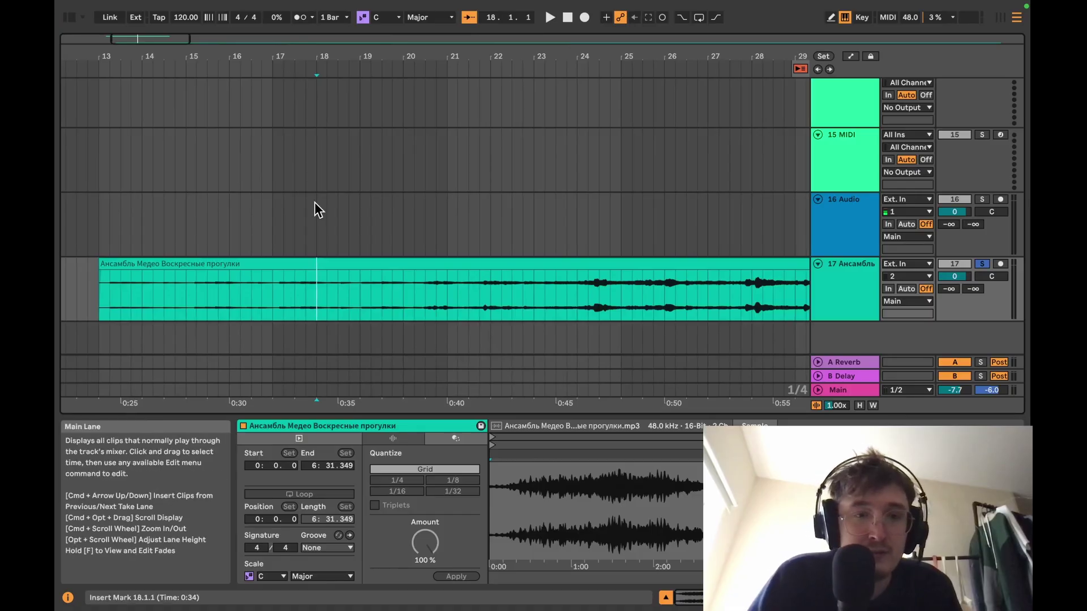
key(super+comma)
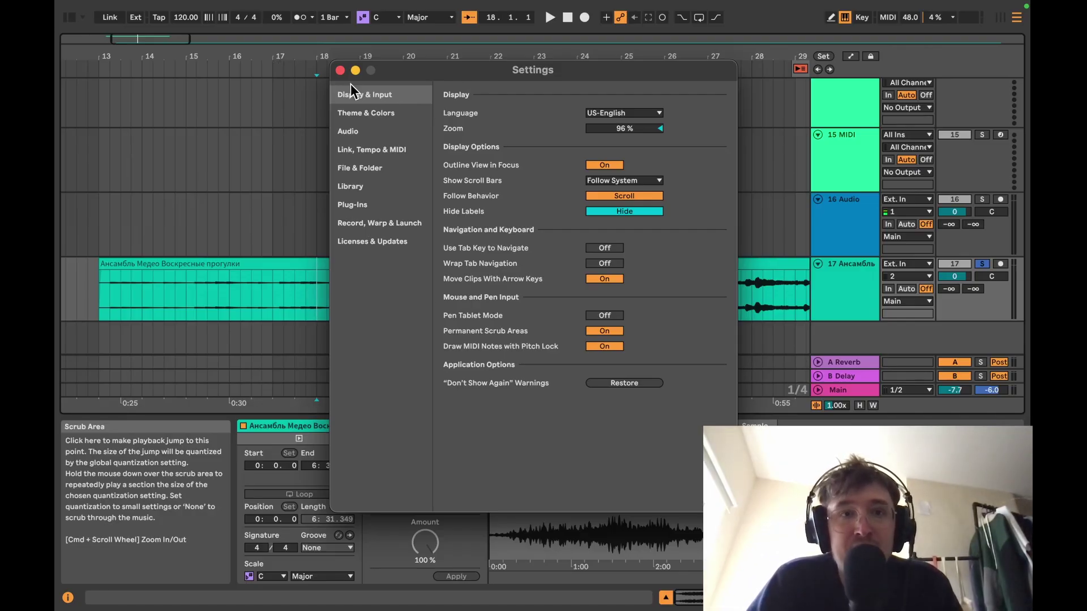
click(339, 71)
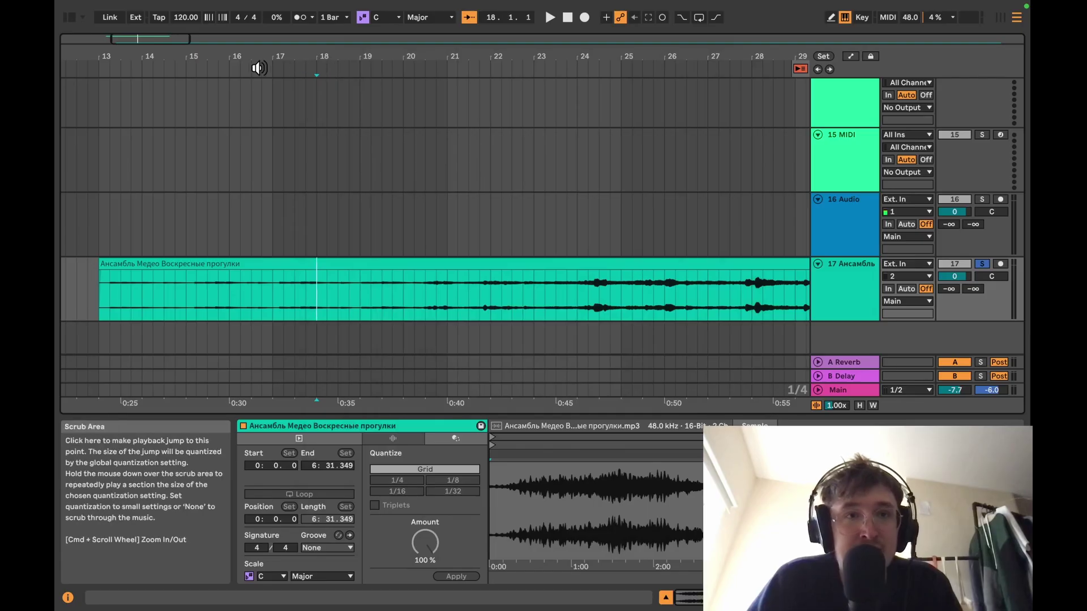
Place the insert marker at the audio clip's start on bar 13 and set the global quantization to None
click(101, 293)
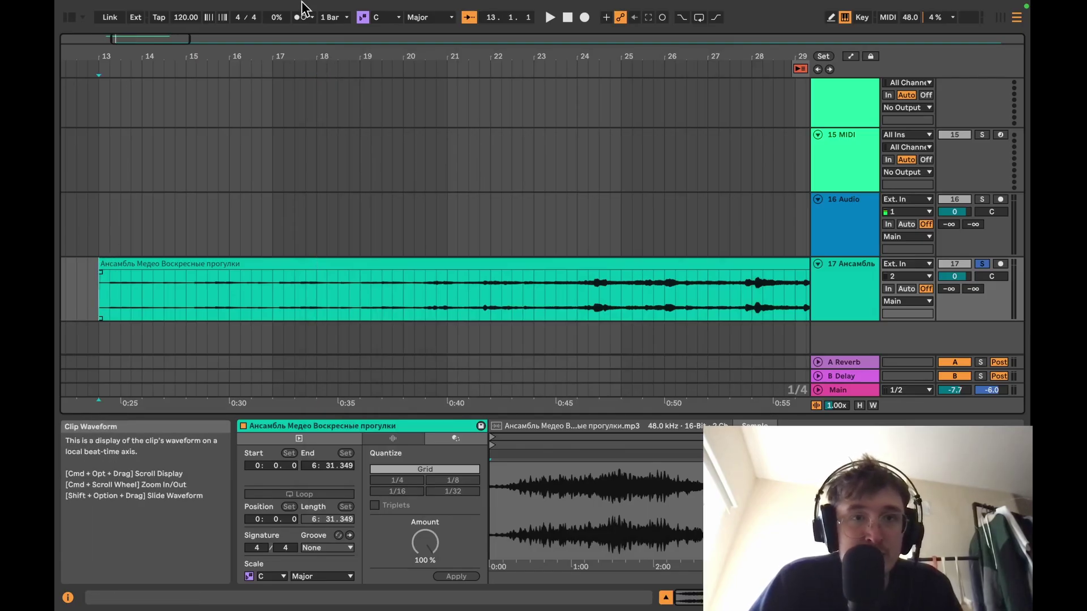
click(334, 17)
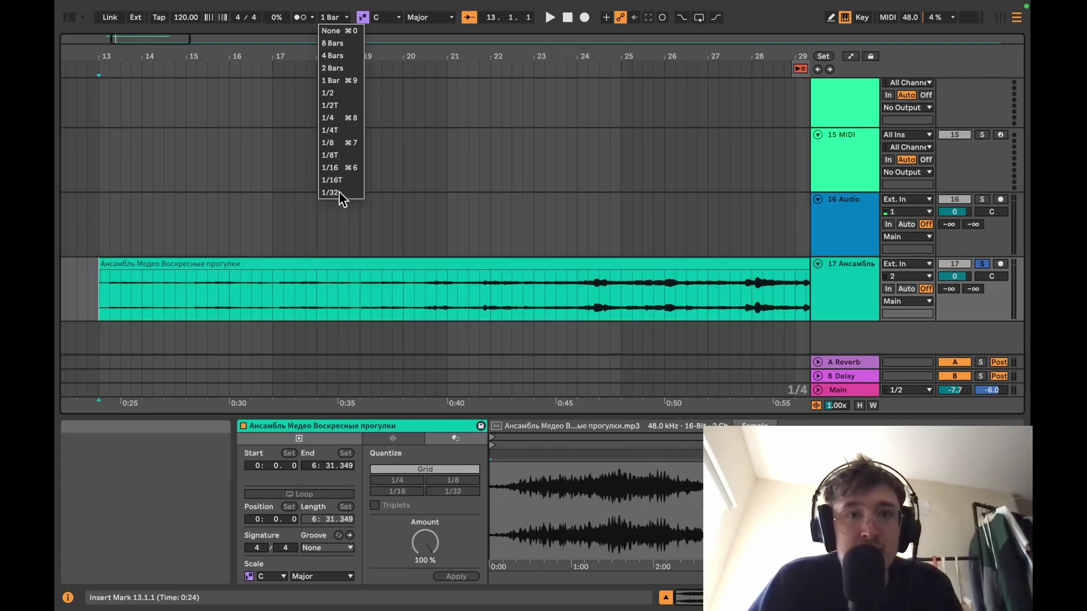
click(343, 30)
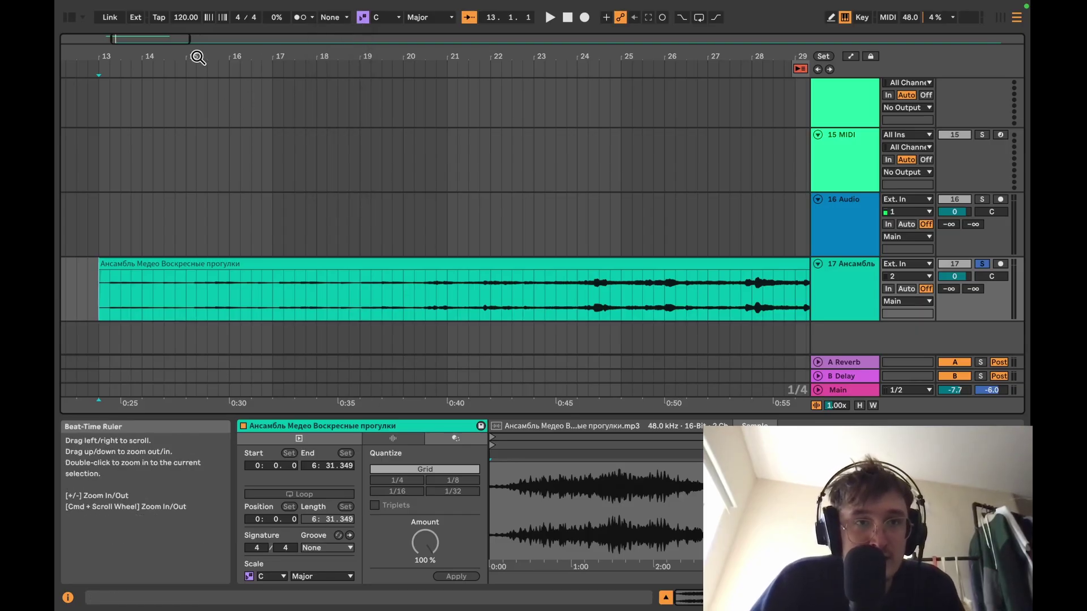
Scrub forward through the audio clip, raise the Main volume to -4.1, and stop playback
drag(196, 69, 290, 85)
scroll(287, 85, left, 5)
drag(955, 391, 955, 380)
drag(223, 71, 715, 149)
key(space)
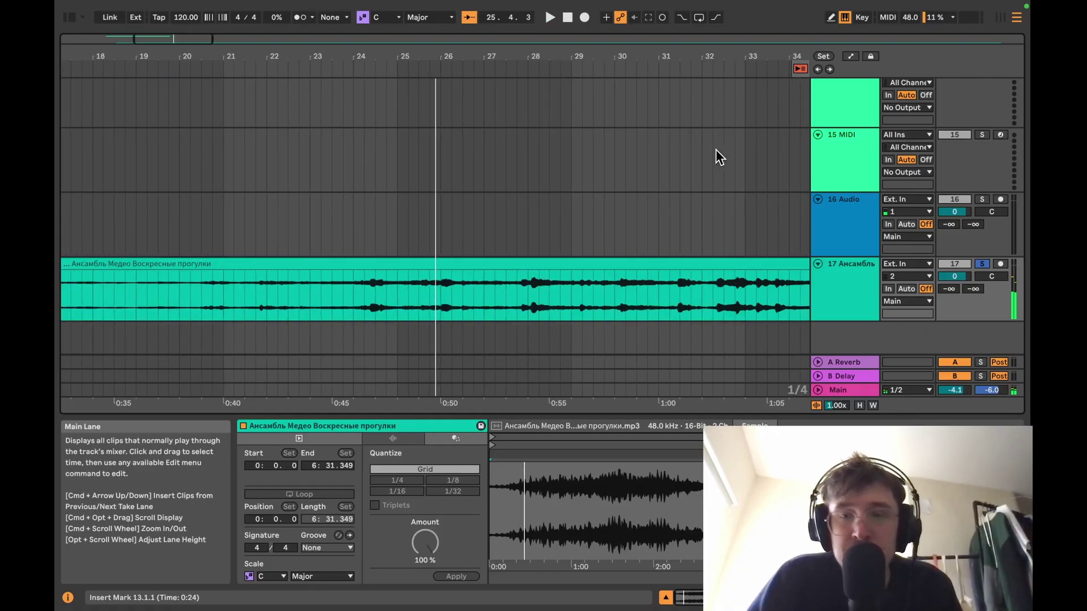
scroll(413, 193, left, 3)
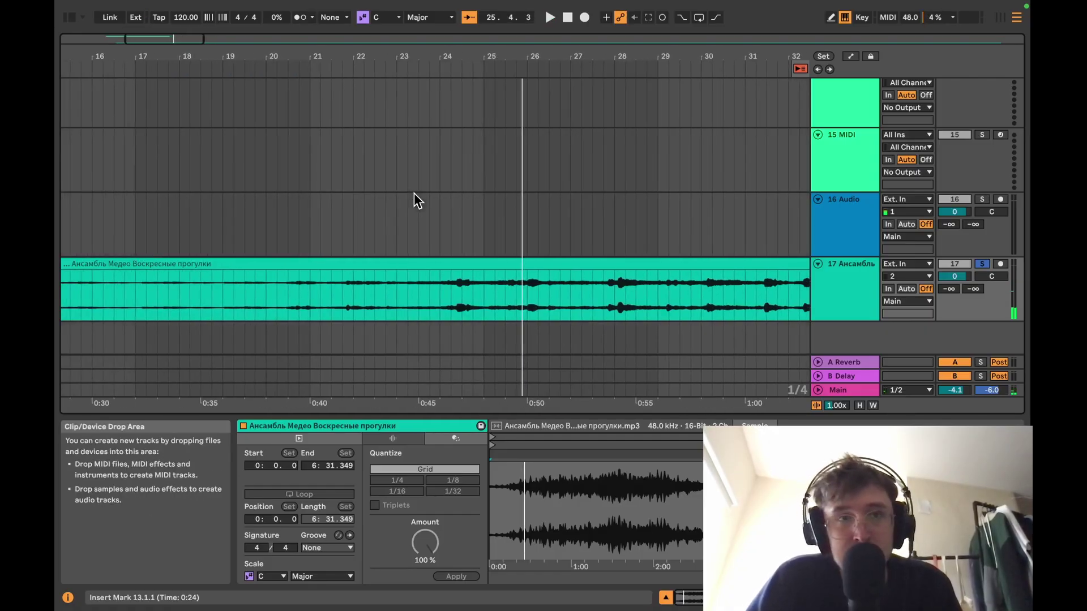
Set the global quantization to 1/8 and scrub the audio clip around bar 21, then stop playback at bar 15
click(331, 17)
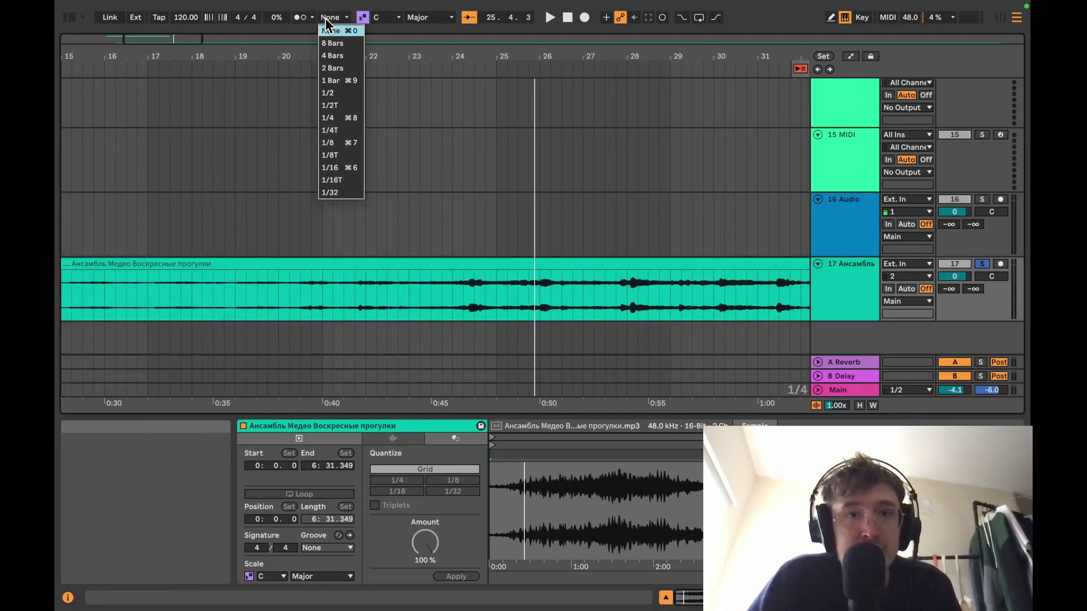
click(348, 142)
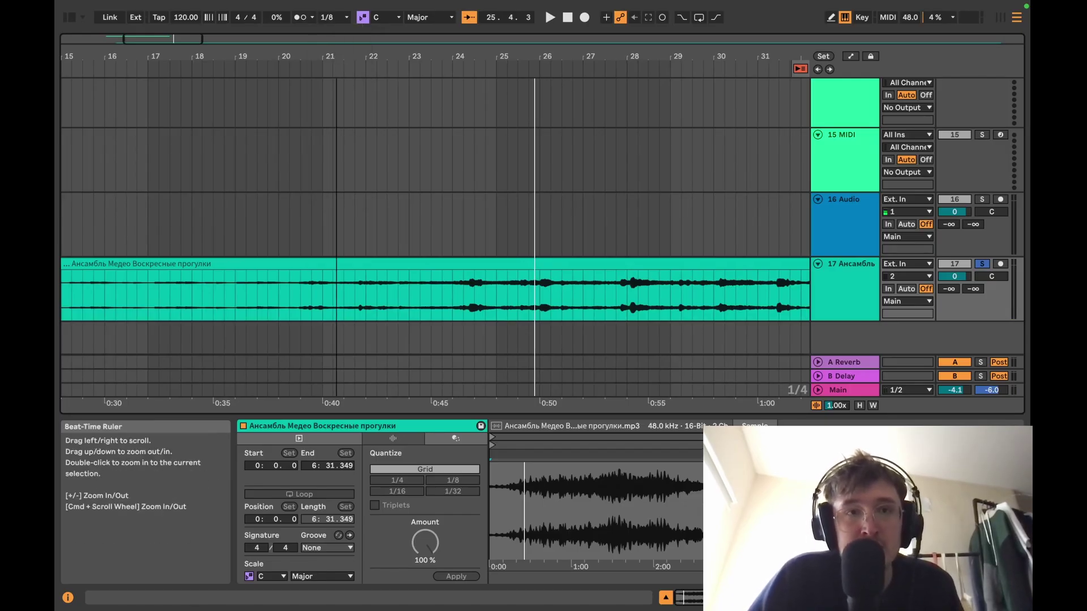
click(336, 69)
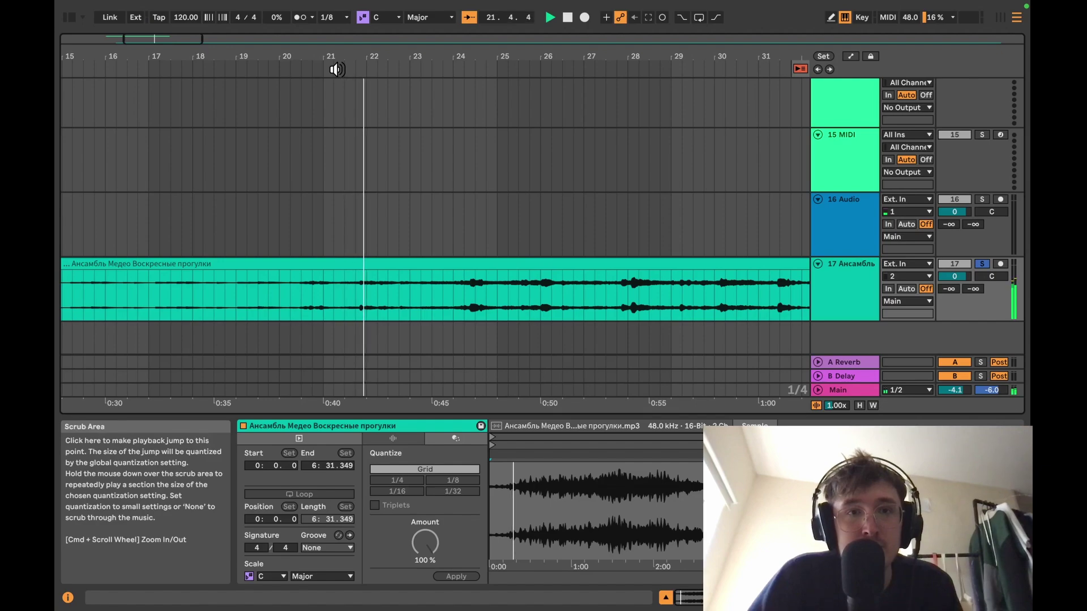
scroll(336, 69, left, 2)
click(336, 68)
drag(336, 69, 420, 75)
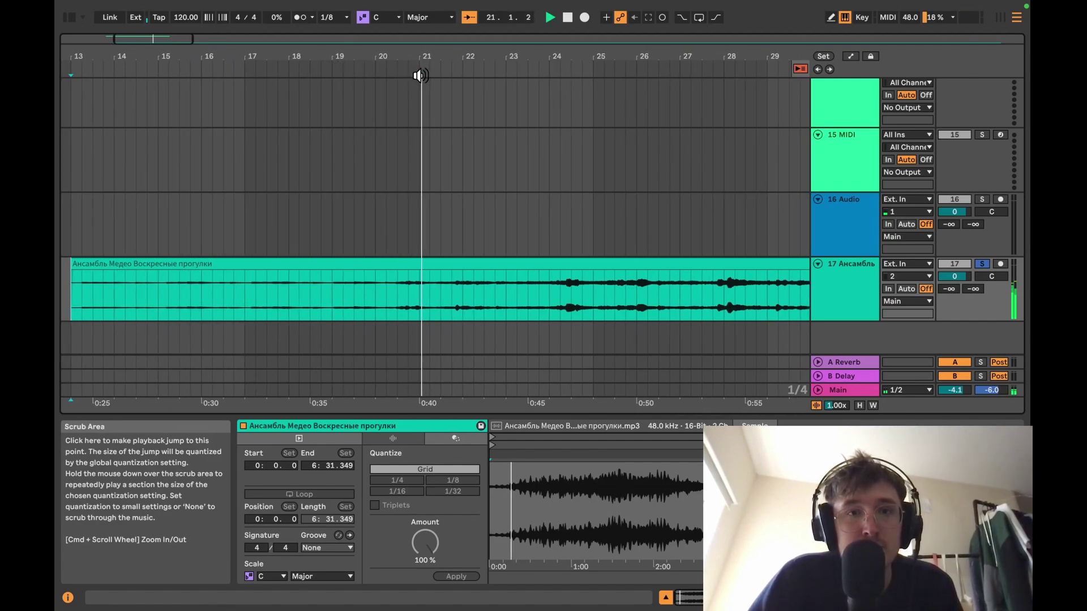
drag(516, 87, 155, 164)
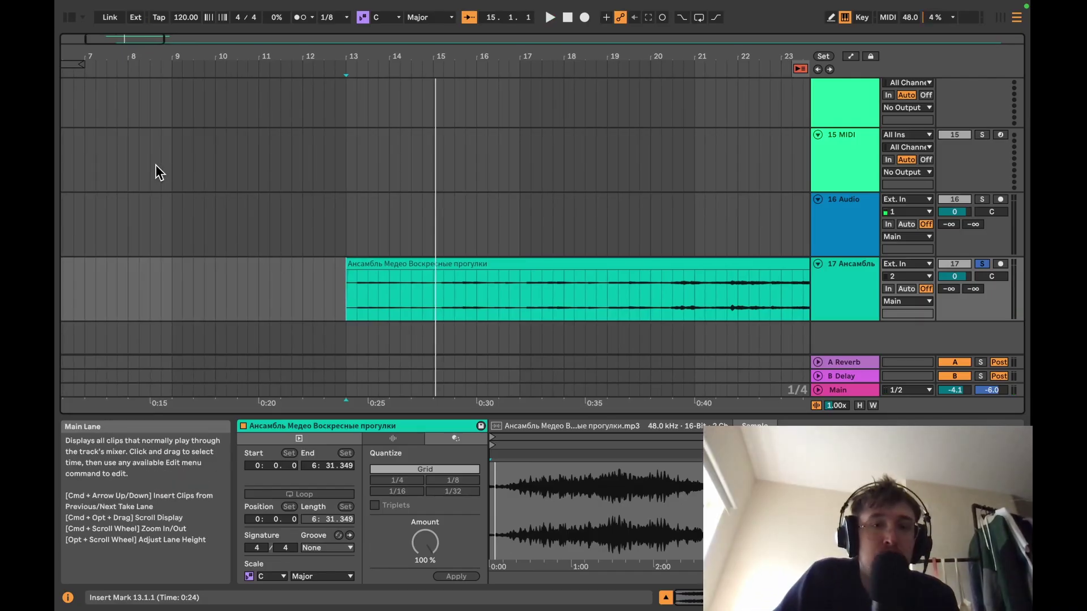
Set the global quantization back to None and loop the audio clip section from 15.1.1 to 15.2.1
click(328, 17)
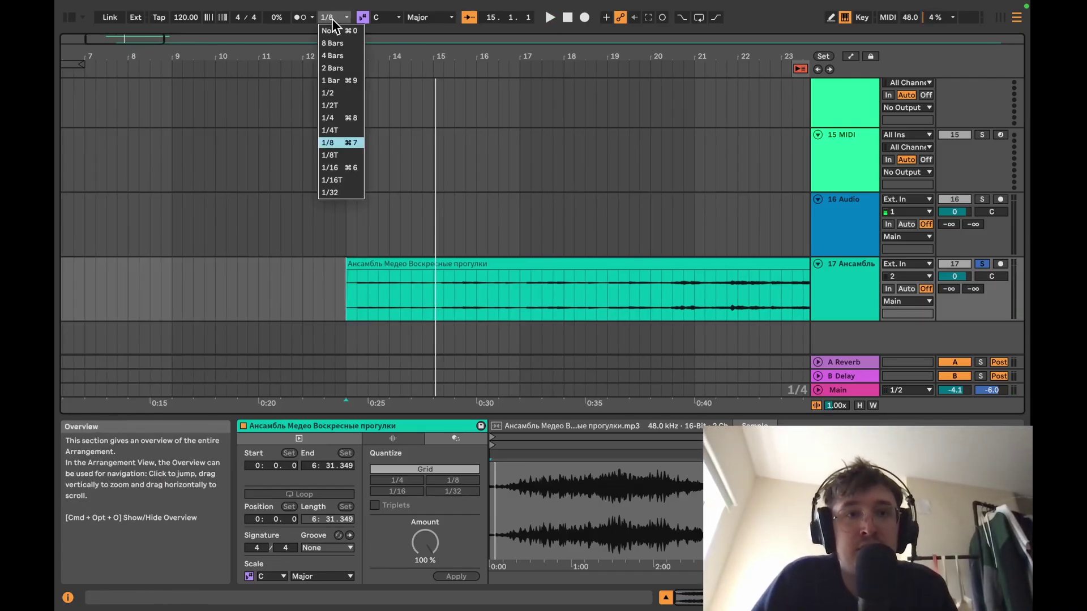
click(331, 16)
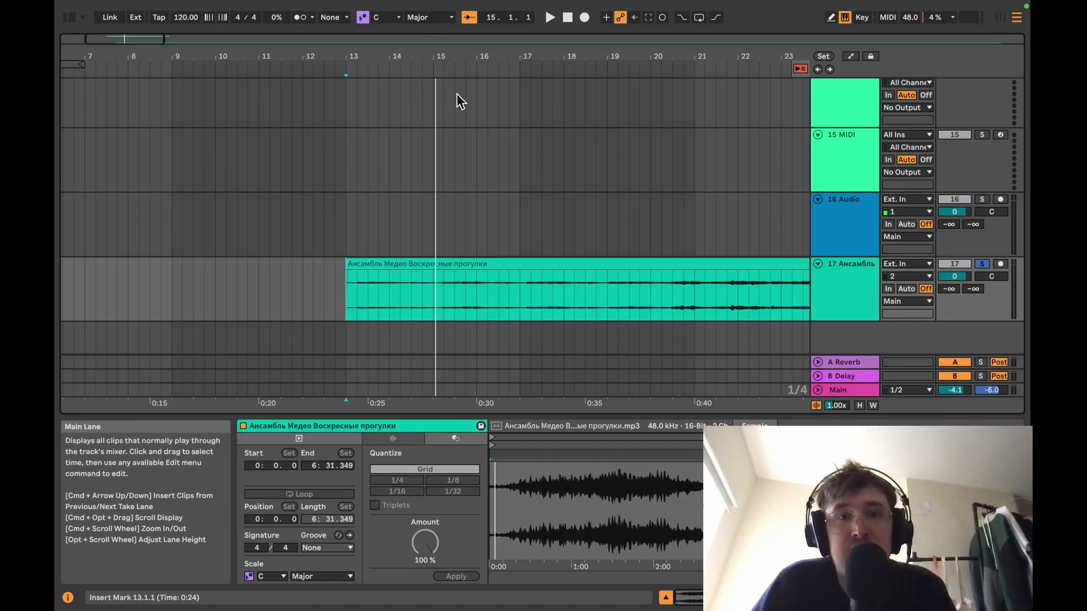
click(439, 289)
key(plus)
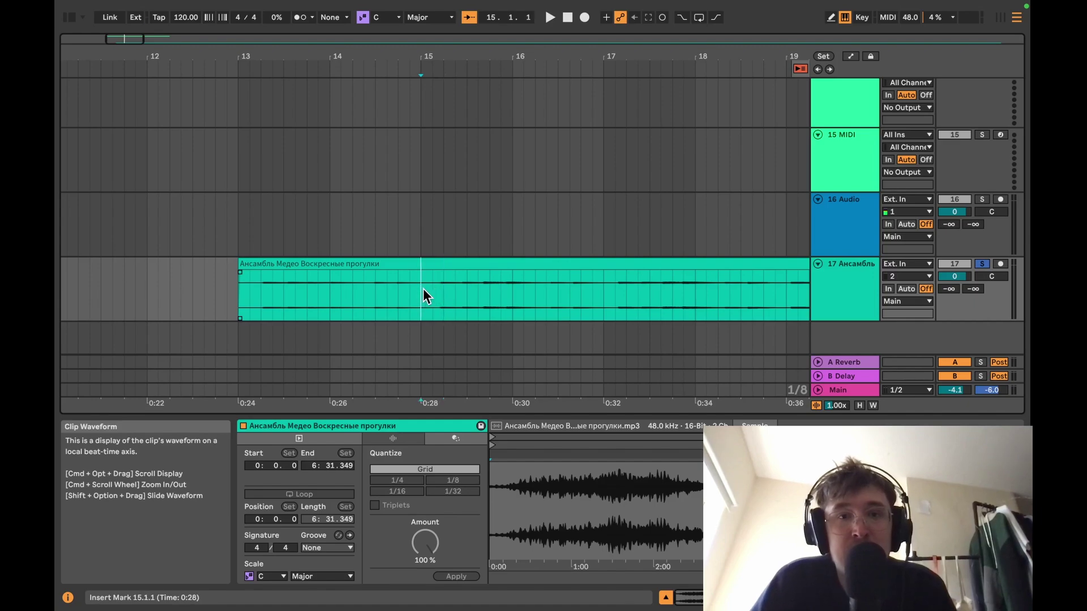
drag(423, 287, 440, 288)
key(super+l)
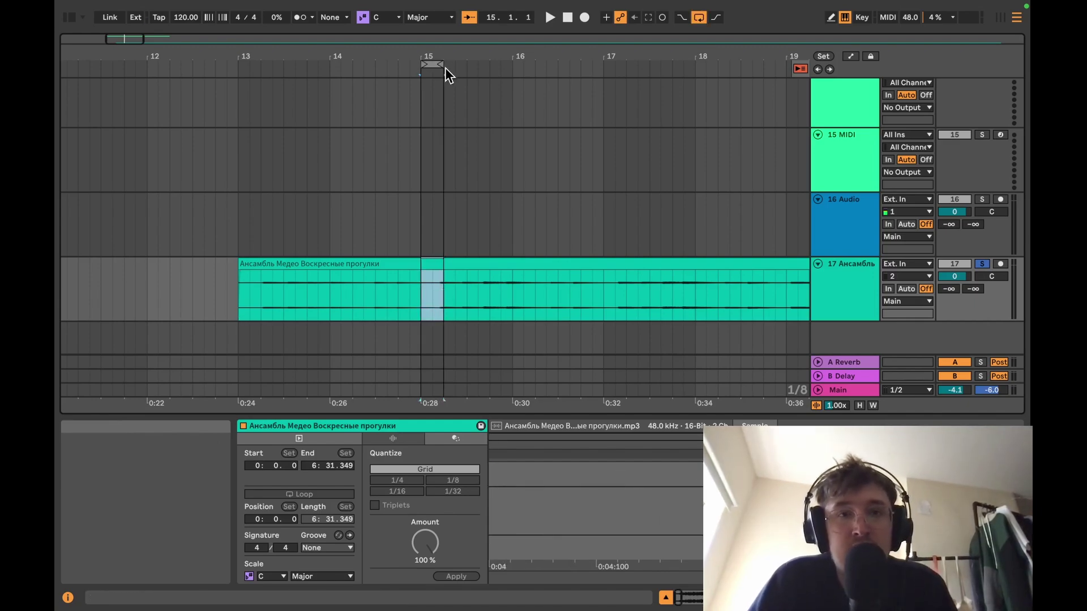
mouse_move(444, 66)
mouse_down()
mouse_move(408, 64)
mouse_move(477, 65)
mouse_move(444, 65)
mouse_up()
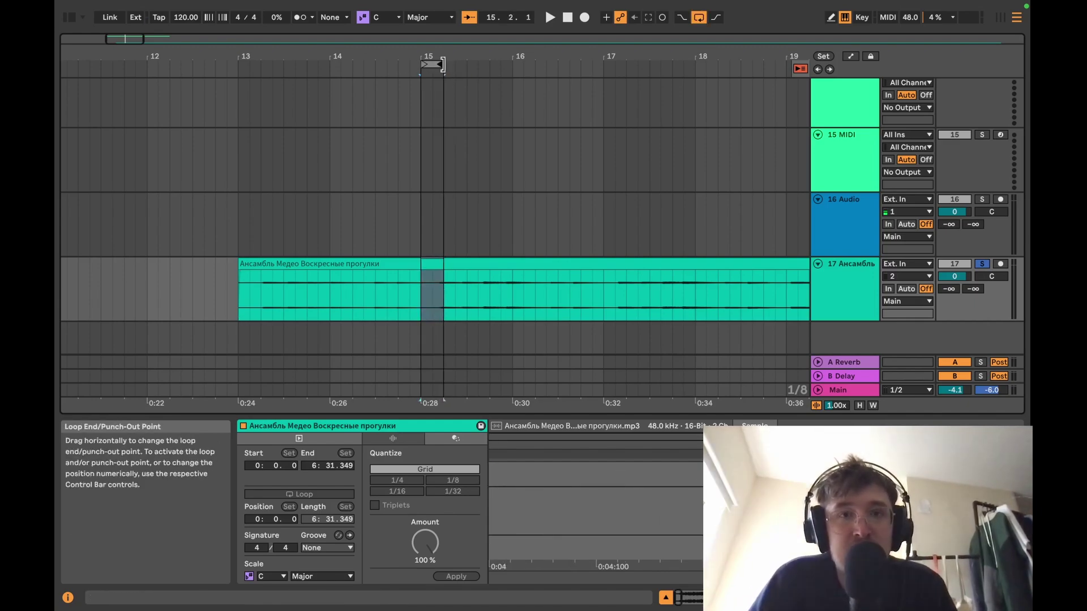
Turn the arrangement loop off and scrub the audio clip from bar 15 to just before bar 16, then stop
key(super+l)
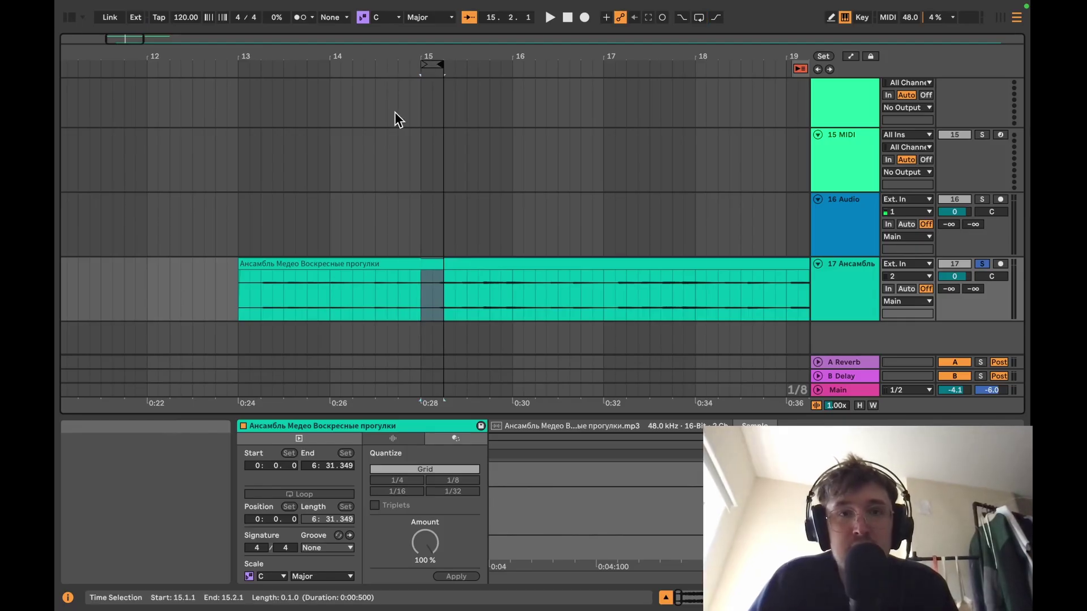
click(418, 306)
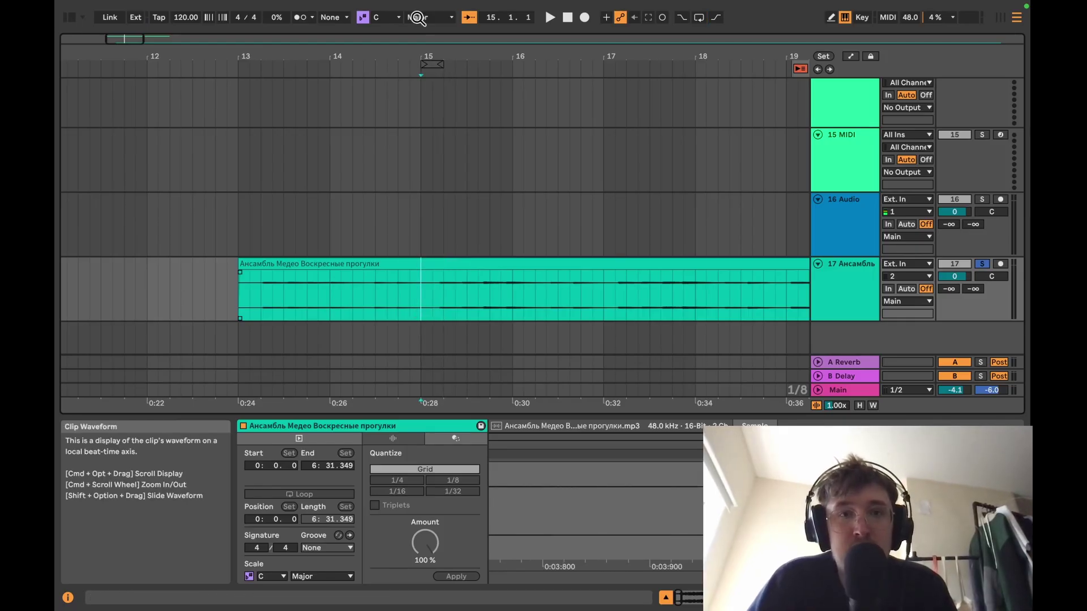
click(418, 68)
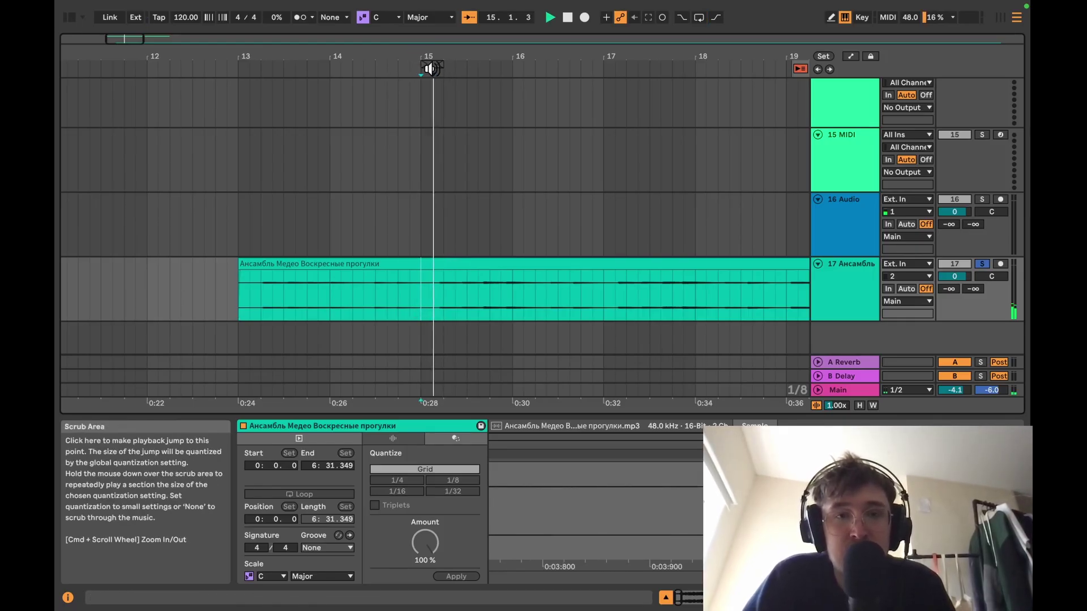
click(508, 69)
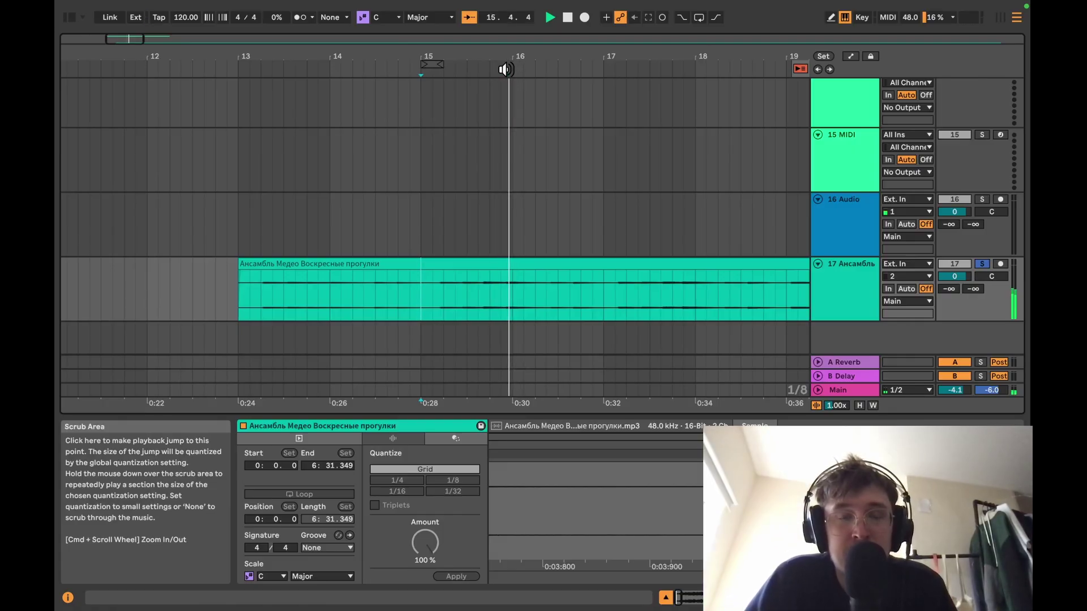
key(space)
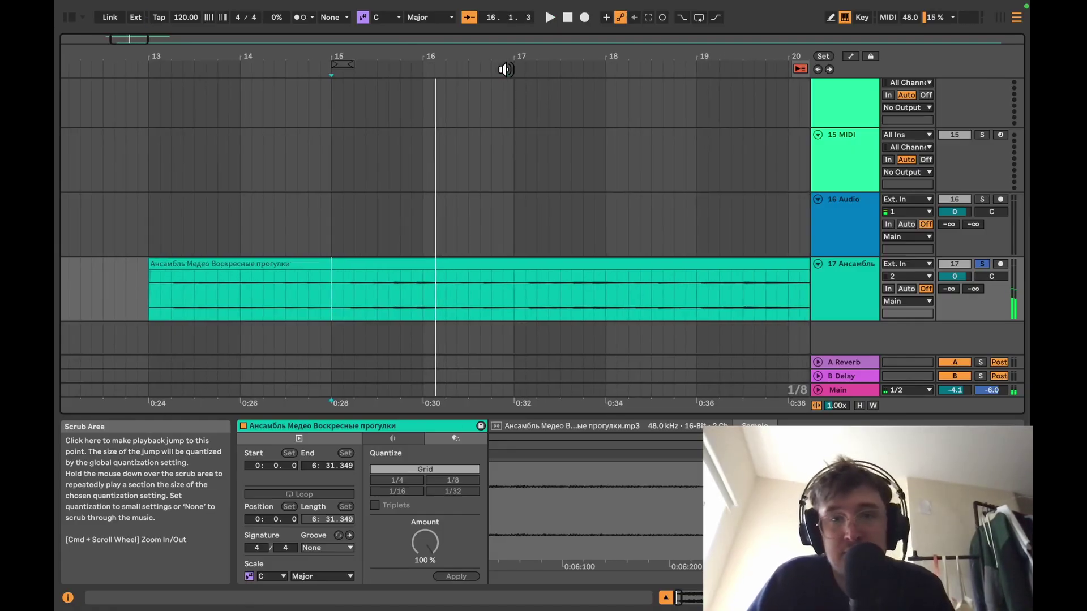
Solo the 3 808 Drifter track in Session View, play it briefly, and place the insert marker at 3.4.1 in its MIDI clip
key(super+comma)
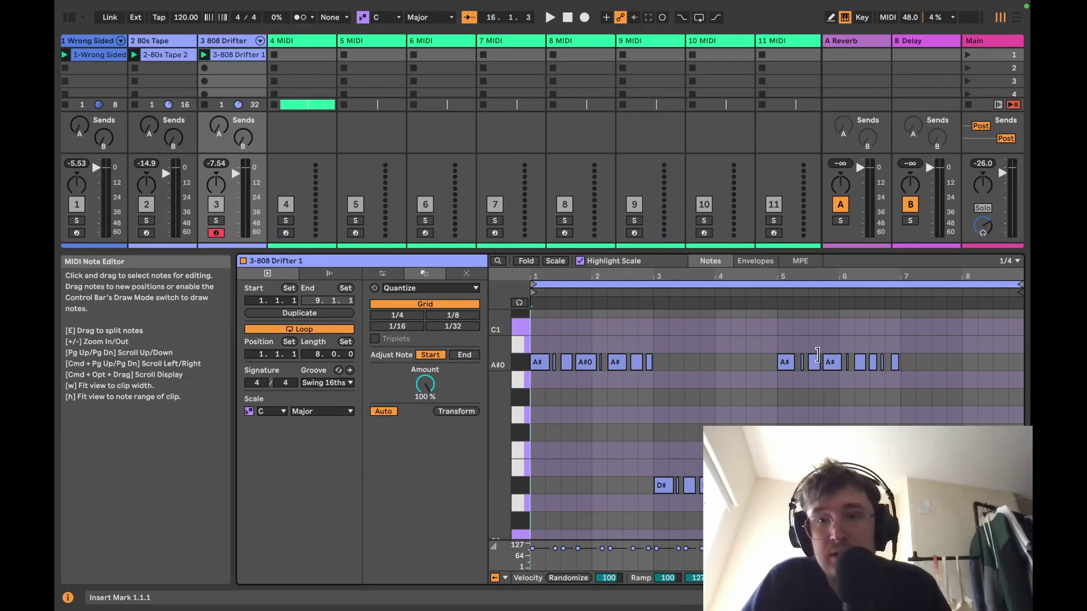
click(216, 220)
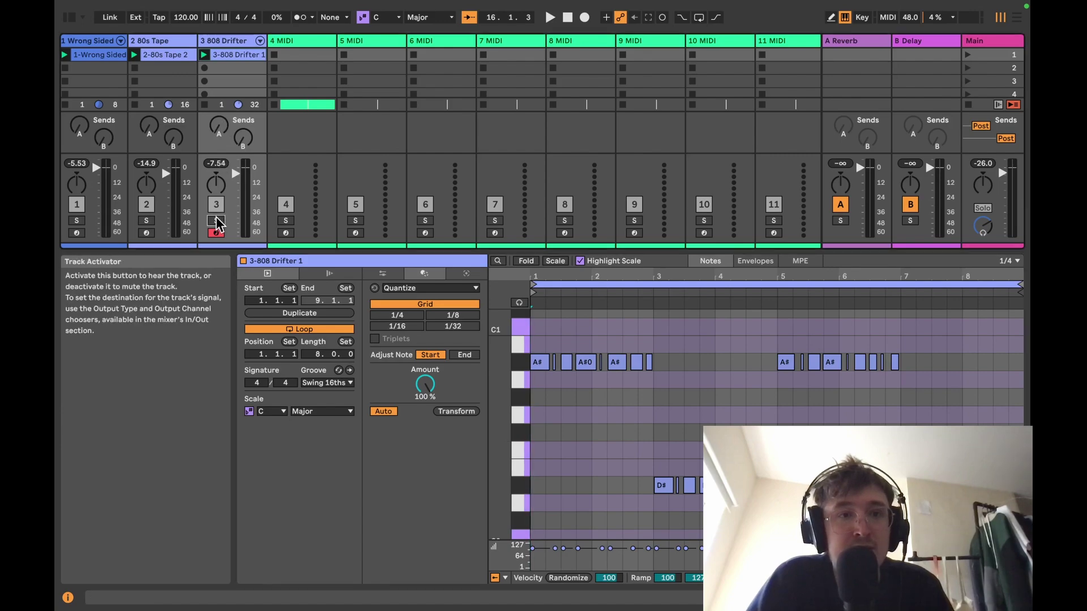
key(space)
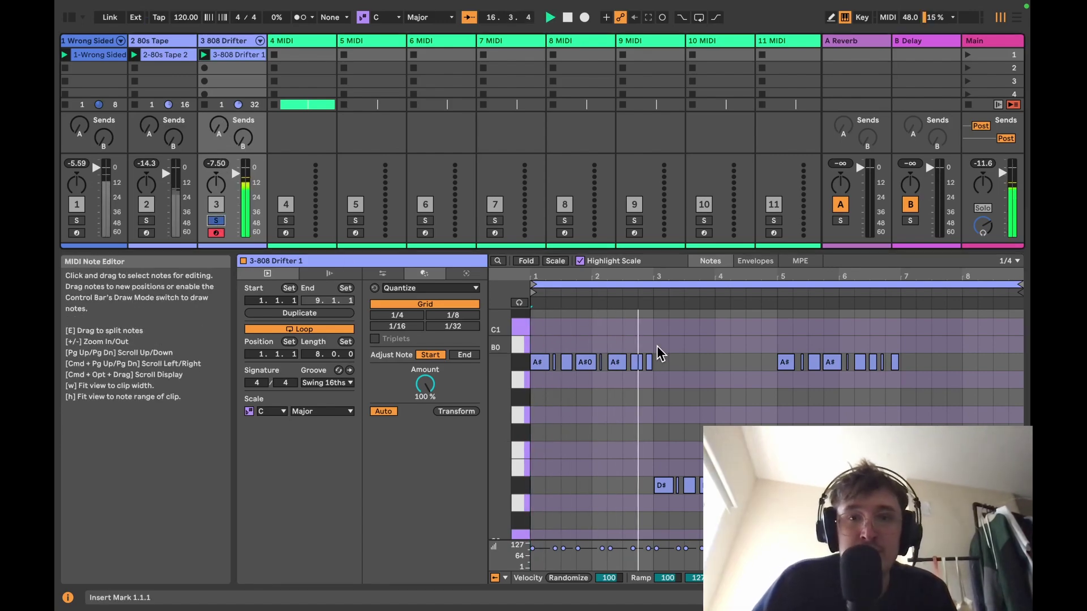
key(space)
click(693, 356)
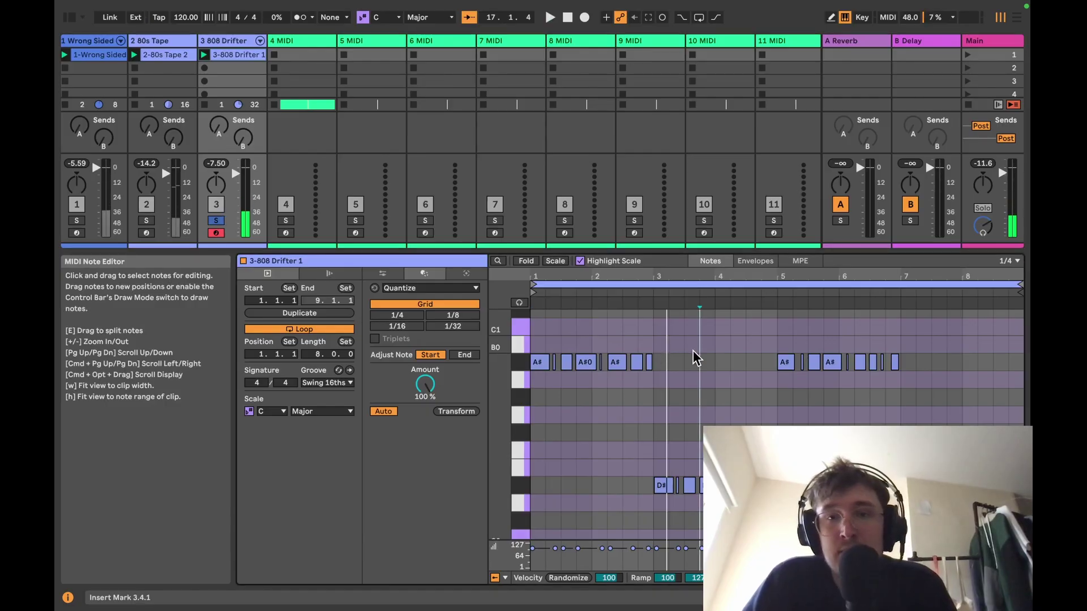
Check the Draw MIDI Notes with Pitch Lock option in Settings and return focus to the MIDI note editor
key(super+comma)
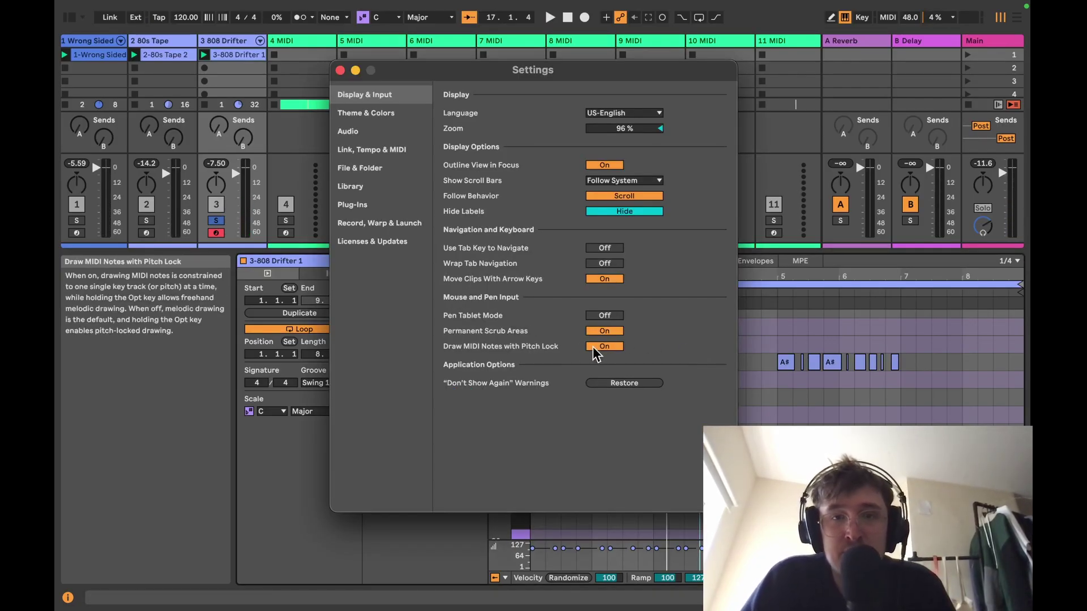
click(809, 383)
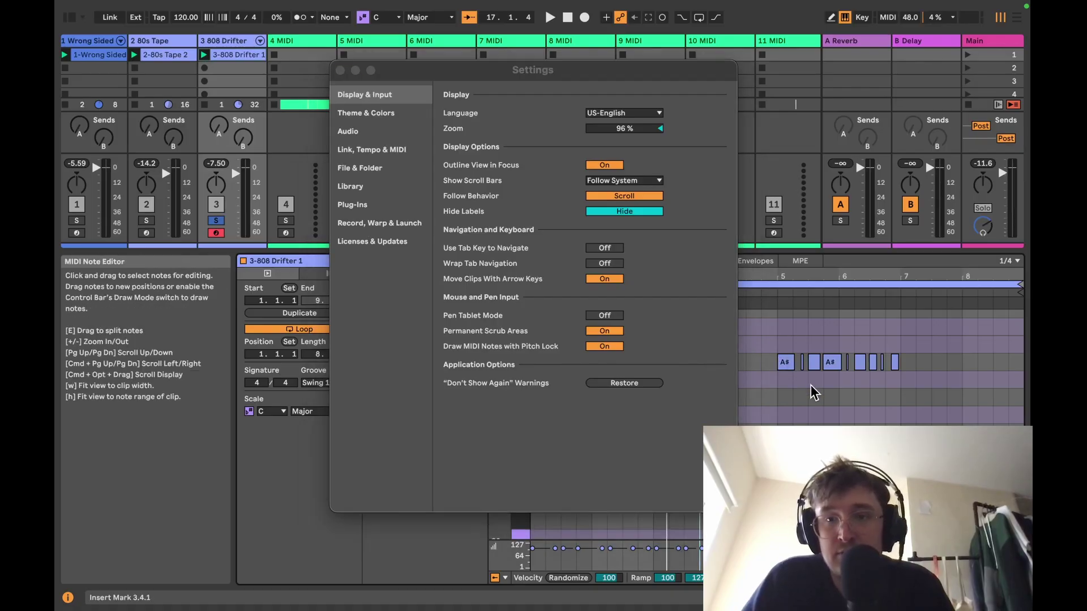
Turn on Draw Mode, draw two pitch-locked notes on G#0 at the start of bar 5, and erase them again
mouse_move(800, 395)
mouse_down()
mouse_move(863, 397)
mouse_move(881, 283)
mouse_move(894, 393)
mouse_move(928, 390)
mouse_move(970, 344)
mouse_move(1002, 413)
mouse_move(1016, 413)
mouse_move(889, 393)
mouse_move(793, 400)
mouse_move(788, 418)
mouse_up()
key(b)
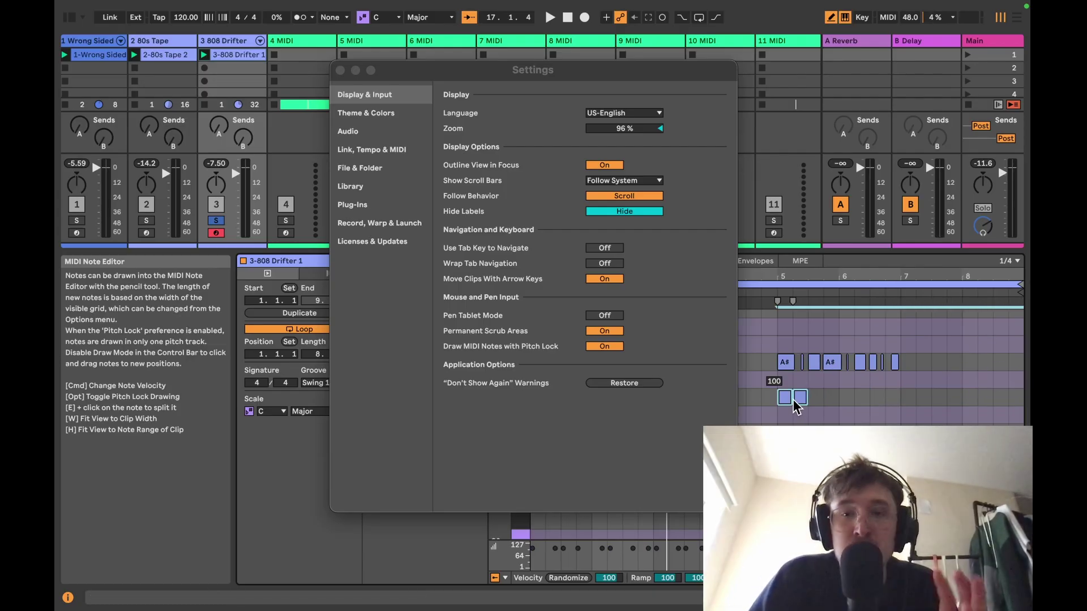
click(786, 397)
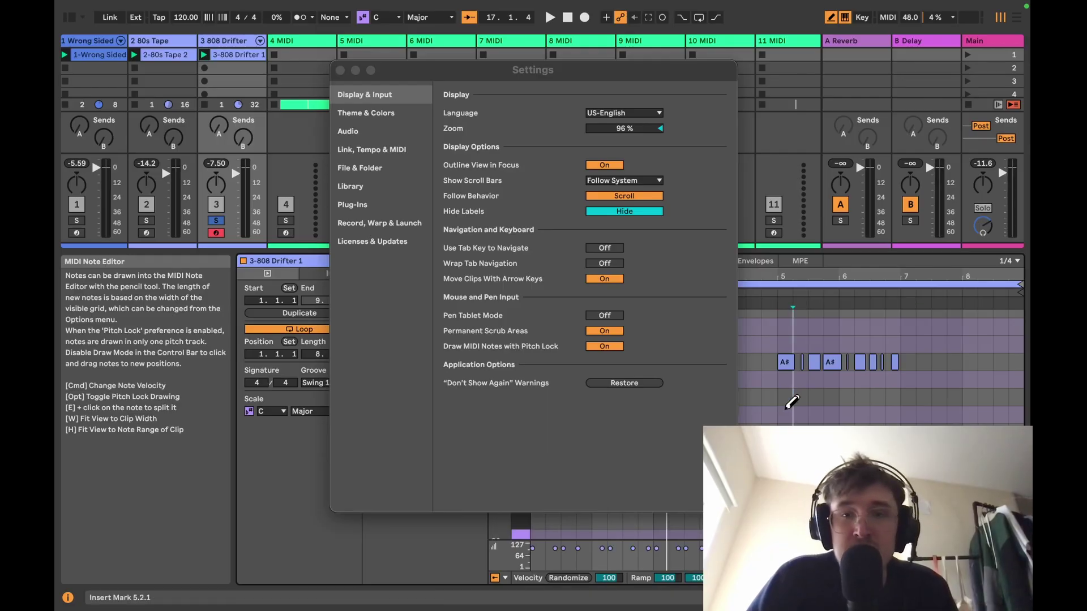
Turn off Draw MIDI Notes with Pitch Lock and try freehand melodic drawing in the note editor around bars 7 to 8
click(611, 347)
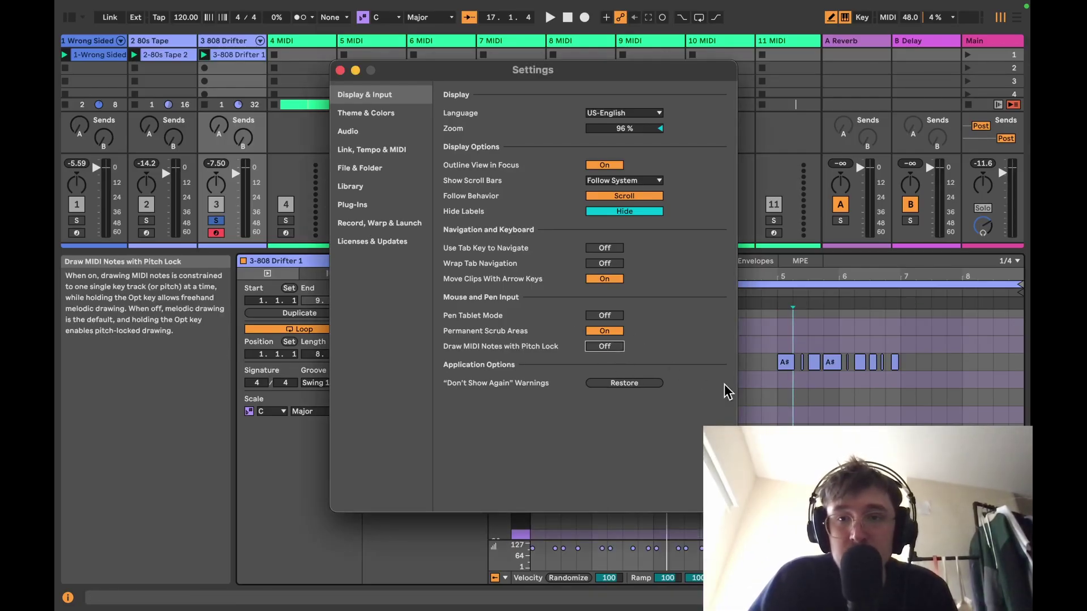
click(980, 419)
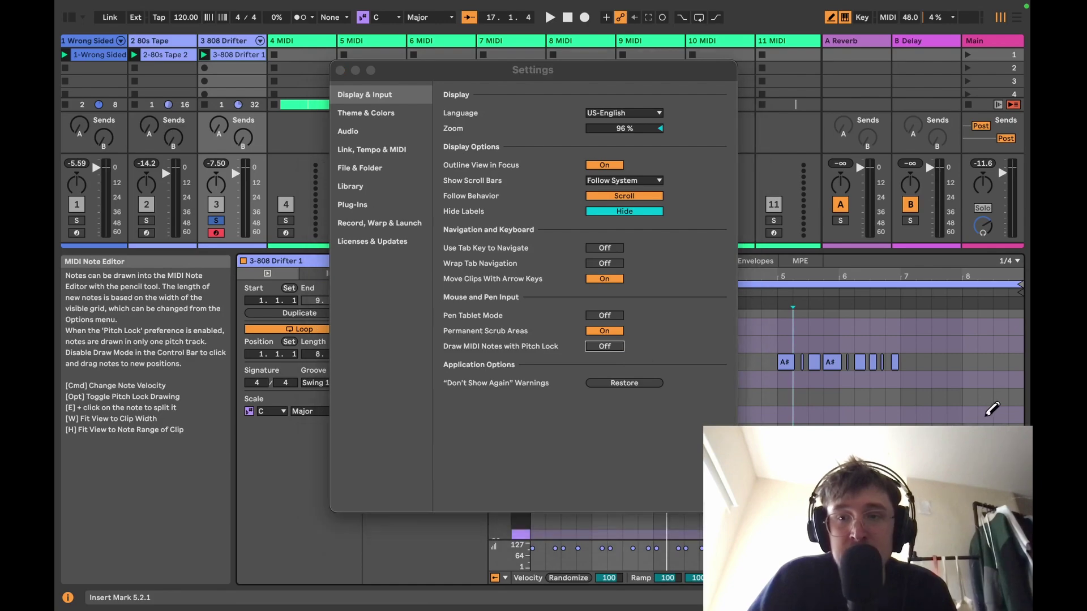
mouse_move(986, 408)
mouse_down()
mouse_move(940, 362)
mouse_move(893, 430)
mouse_up()
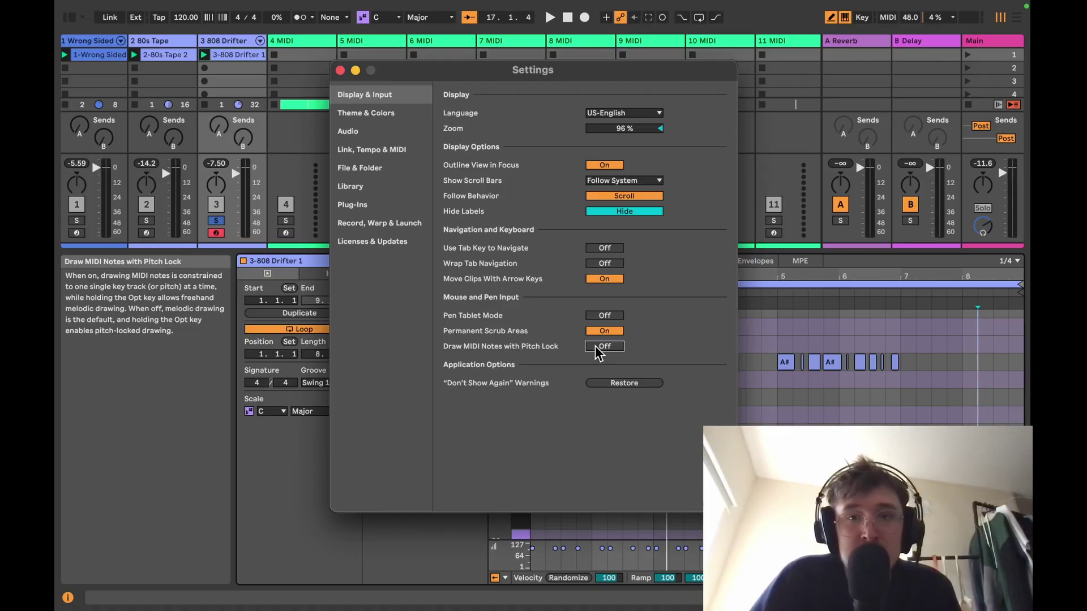
Re-enable Draw MIDI Notes with Pitch Lock, draw a G#0 row from 4.4.1 to 8.4.1, and add a freehand F0–C1 run from 5.4.1 to 8.3.1
click(595, 346)
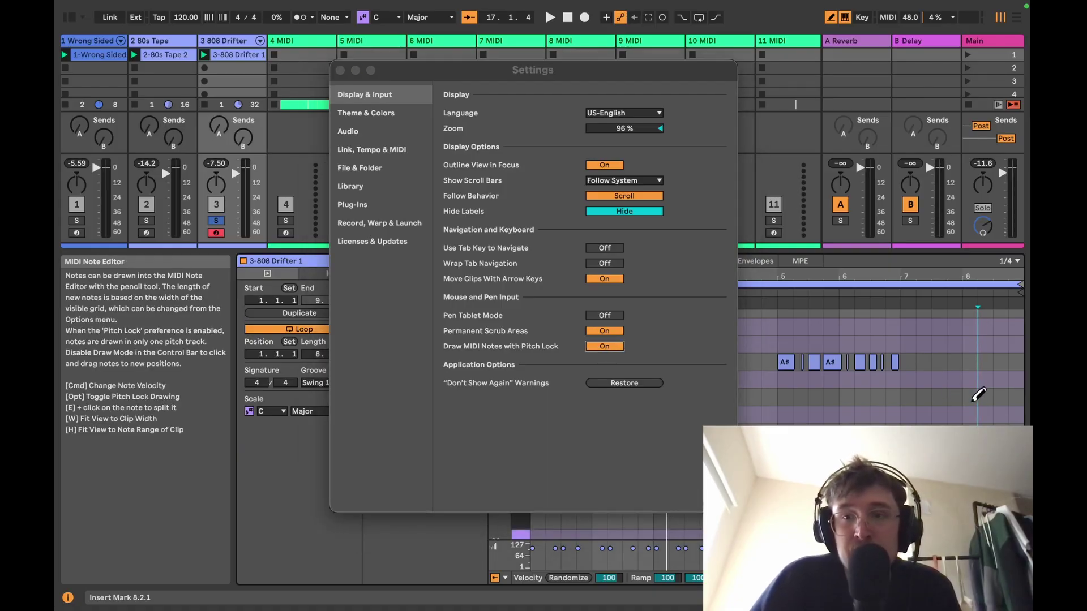
mouse_move(973, 399)
mouse_down()
mouse_move(780, 397)
mouse_move(773, 379)
mouse_move(796, 382)
mouse_up()
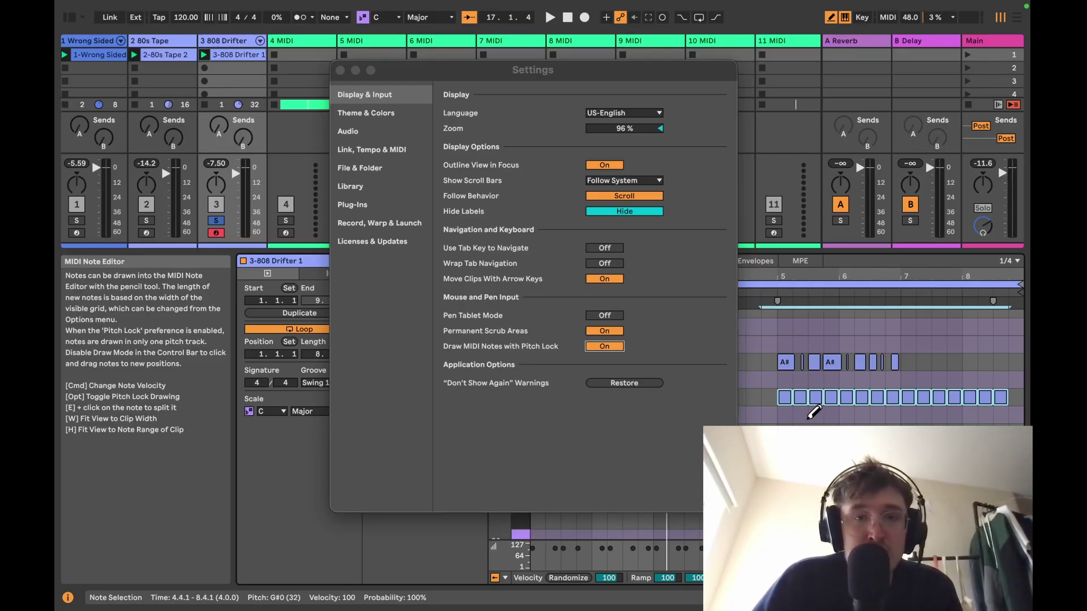
drag(825, 425, 912, 426)
mouse_move(962, 379)
mouse_down()
mouse_move(985, 328)
mouse_move(940, 344)
mouse_move(926, 415)
mouse_up()
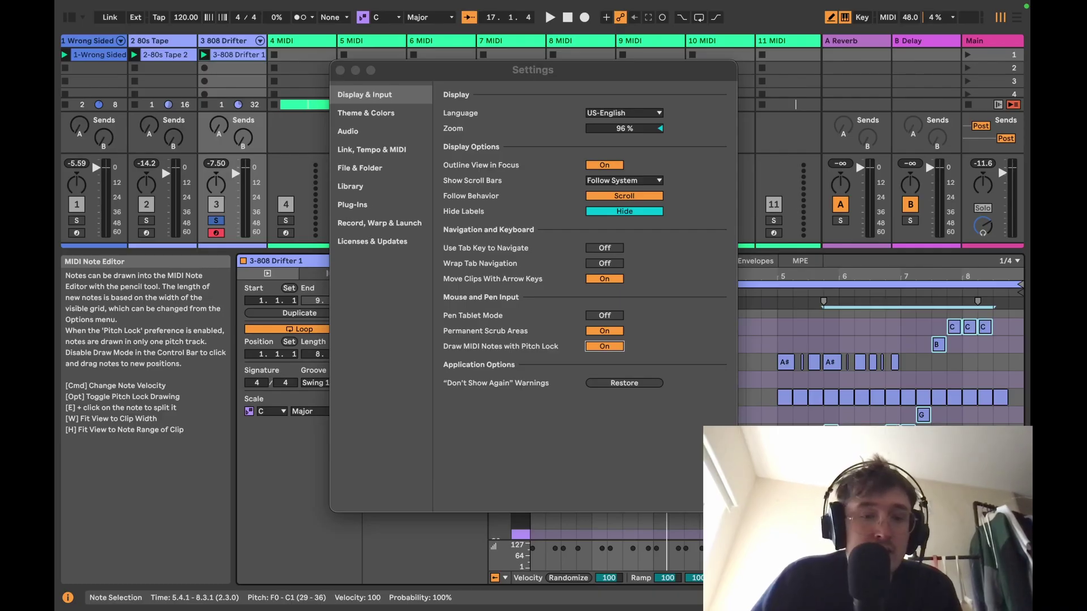
Undo the drawn G#0 row and the freehand run, and turn Draw Mode off
key(super+z)
key(super+z)
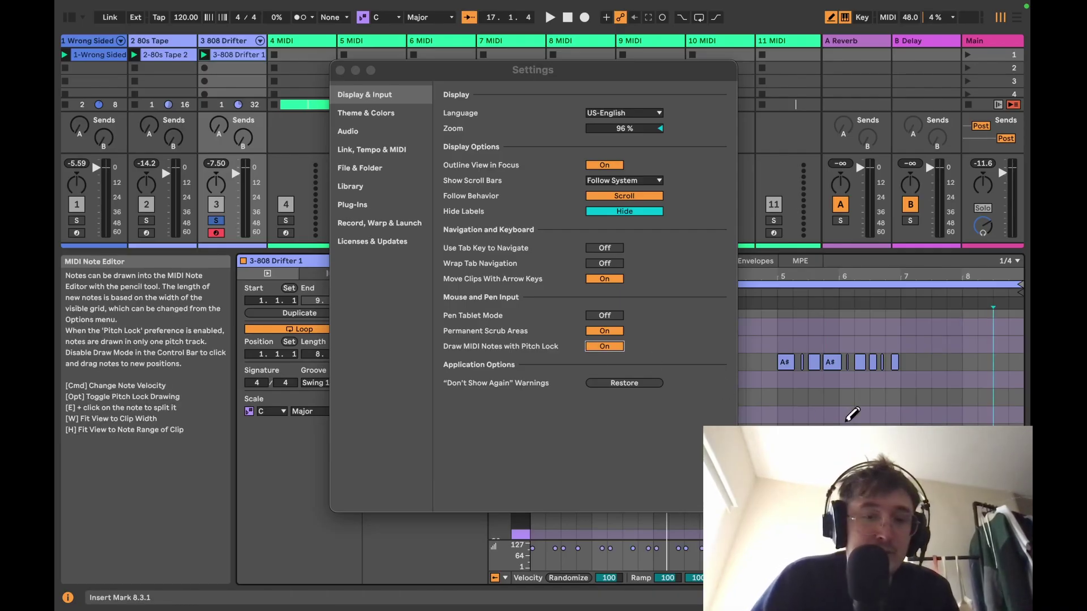
key(b)
Restore the "Don't Show Again" warnings in Settings, and switch to the My Face scene in OBS
click(526, 339)
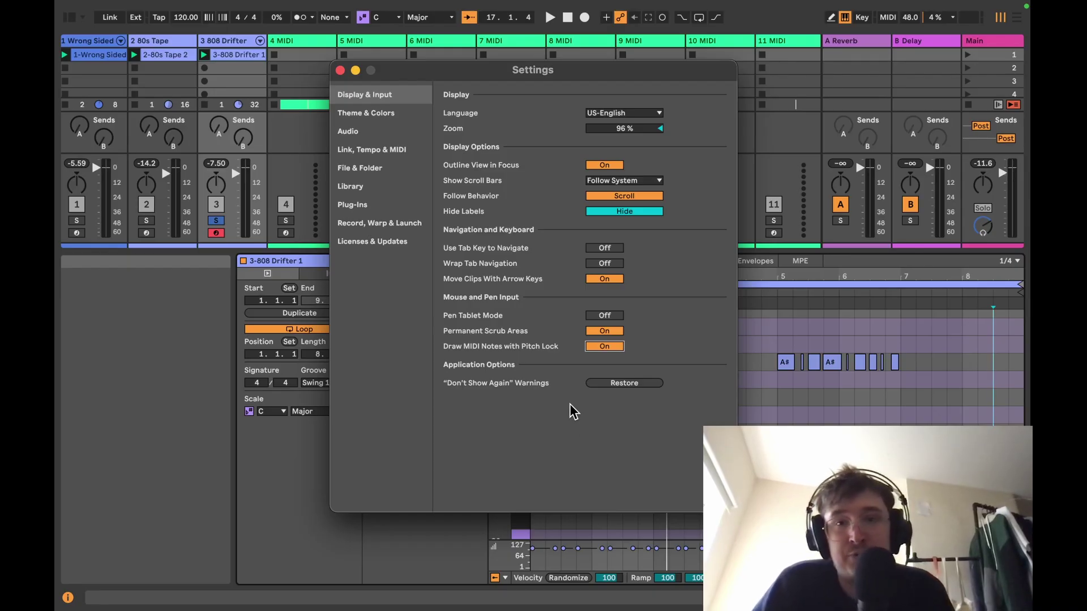
click(624, 384)
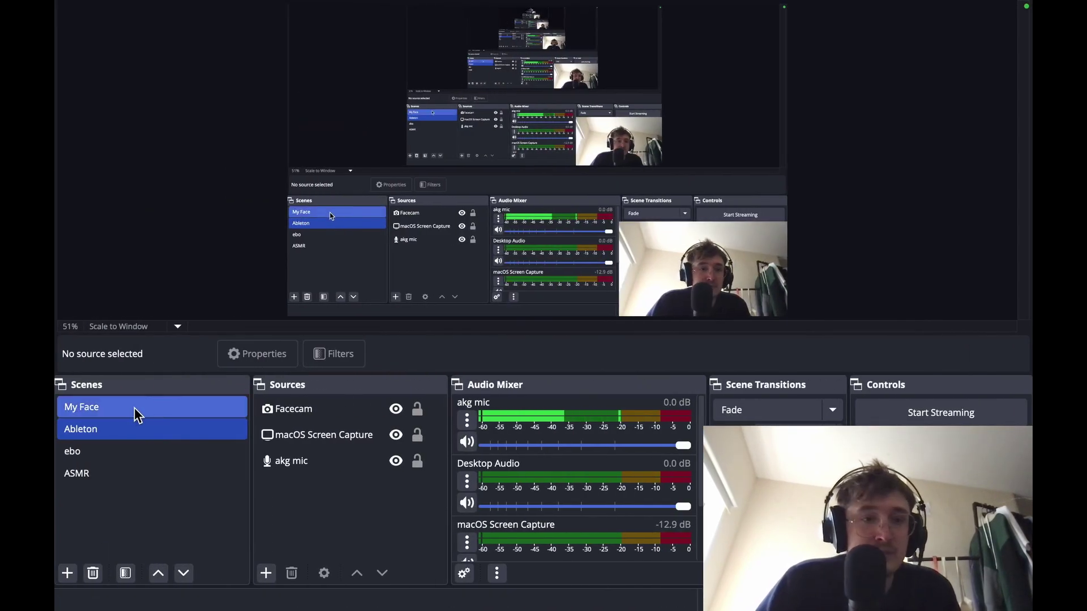
click(136, 415)
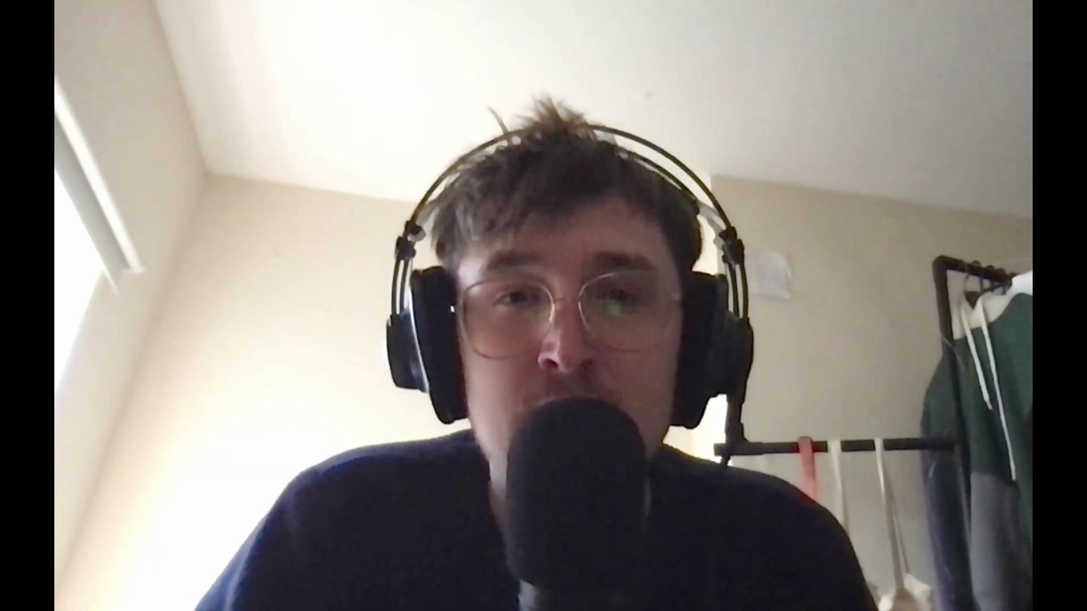